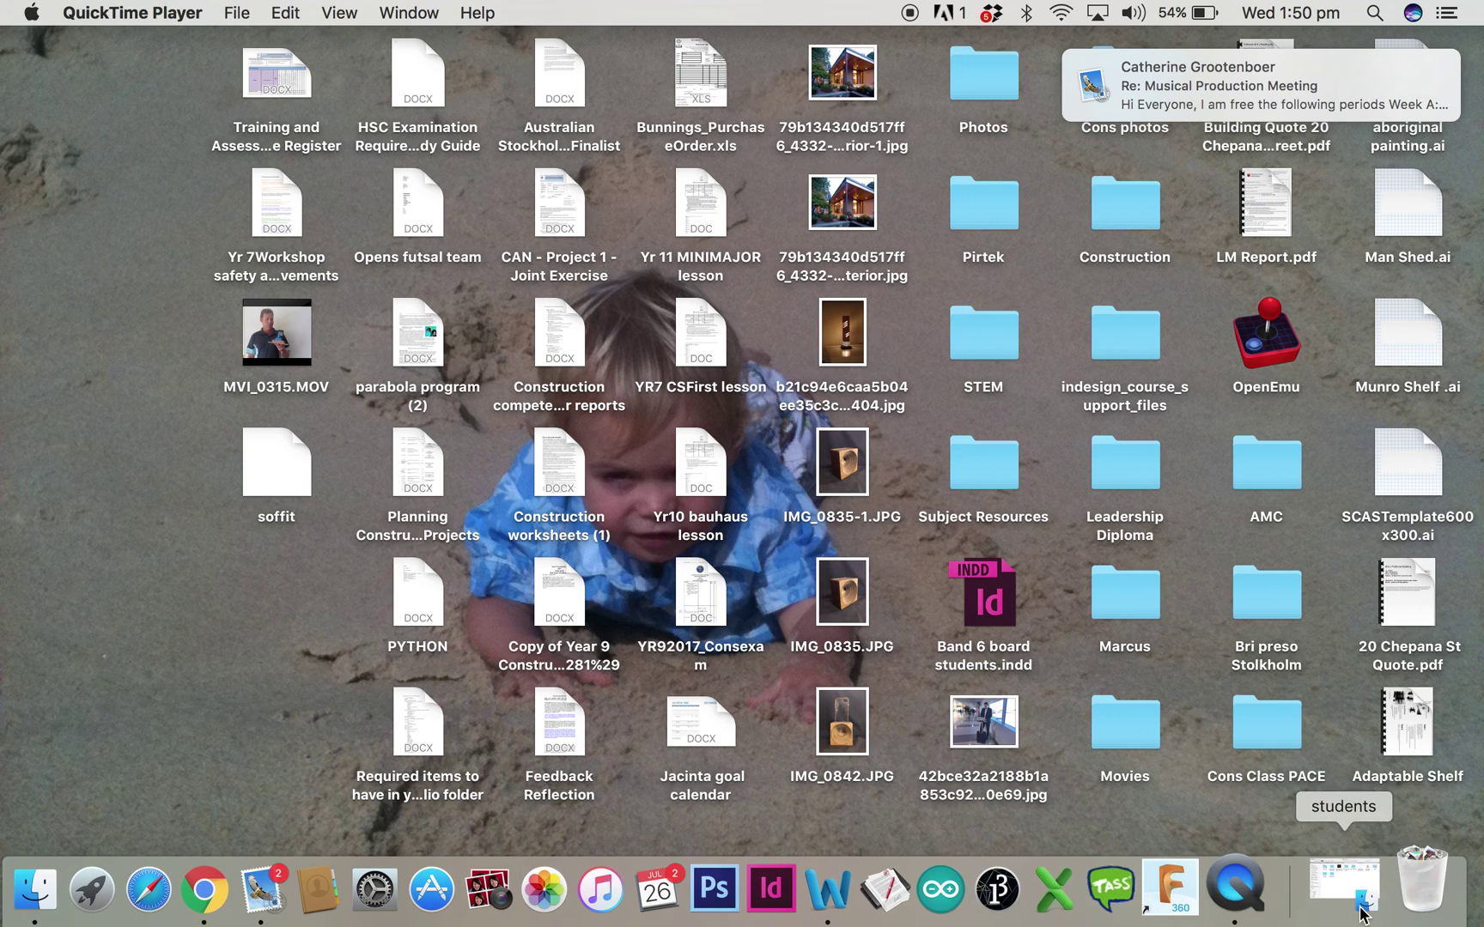
Open LaserCutter.ait from students > 1_Technology_VisualArts_2017 > Templates in Finder
left_click(1346, 875)
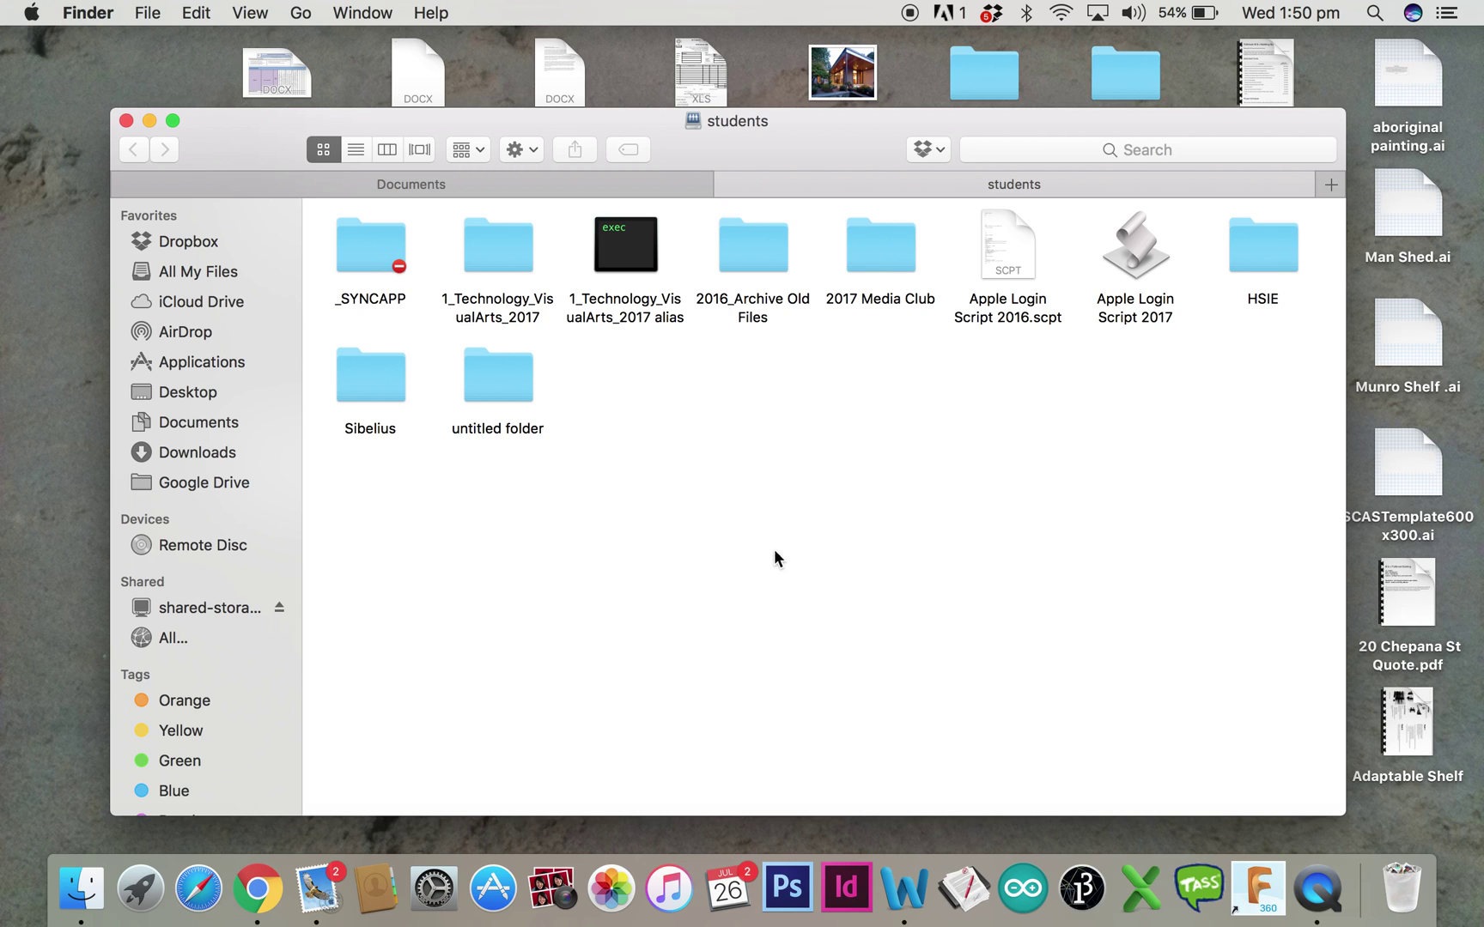
double_click(502, 243)
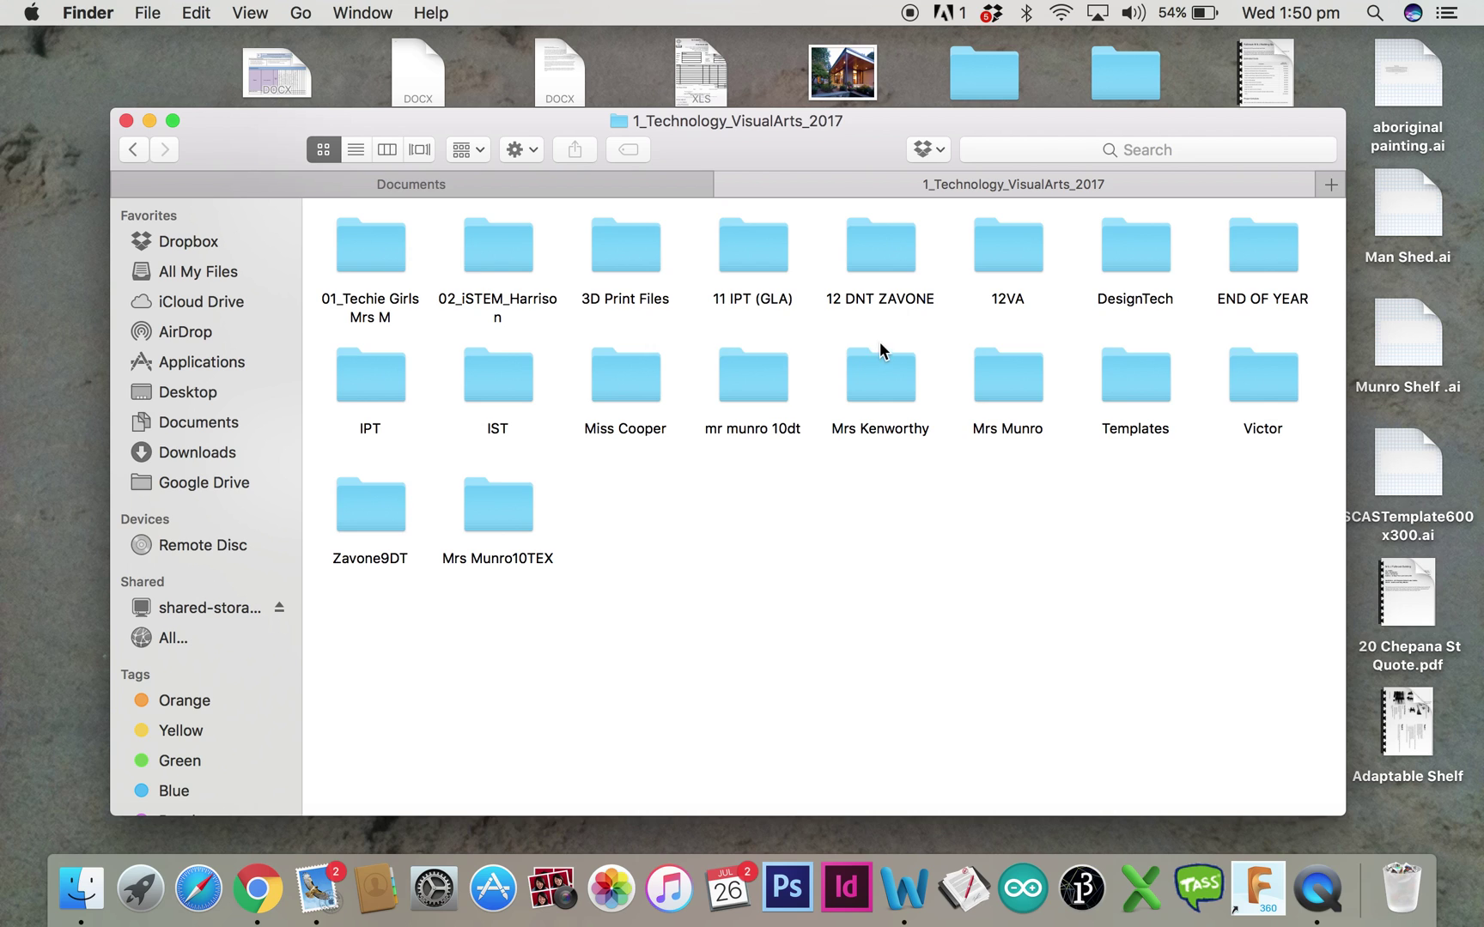
double_click(1134, 383)
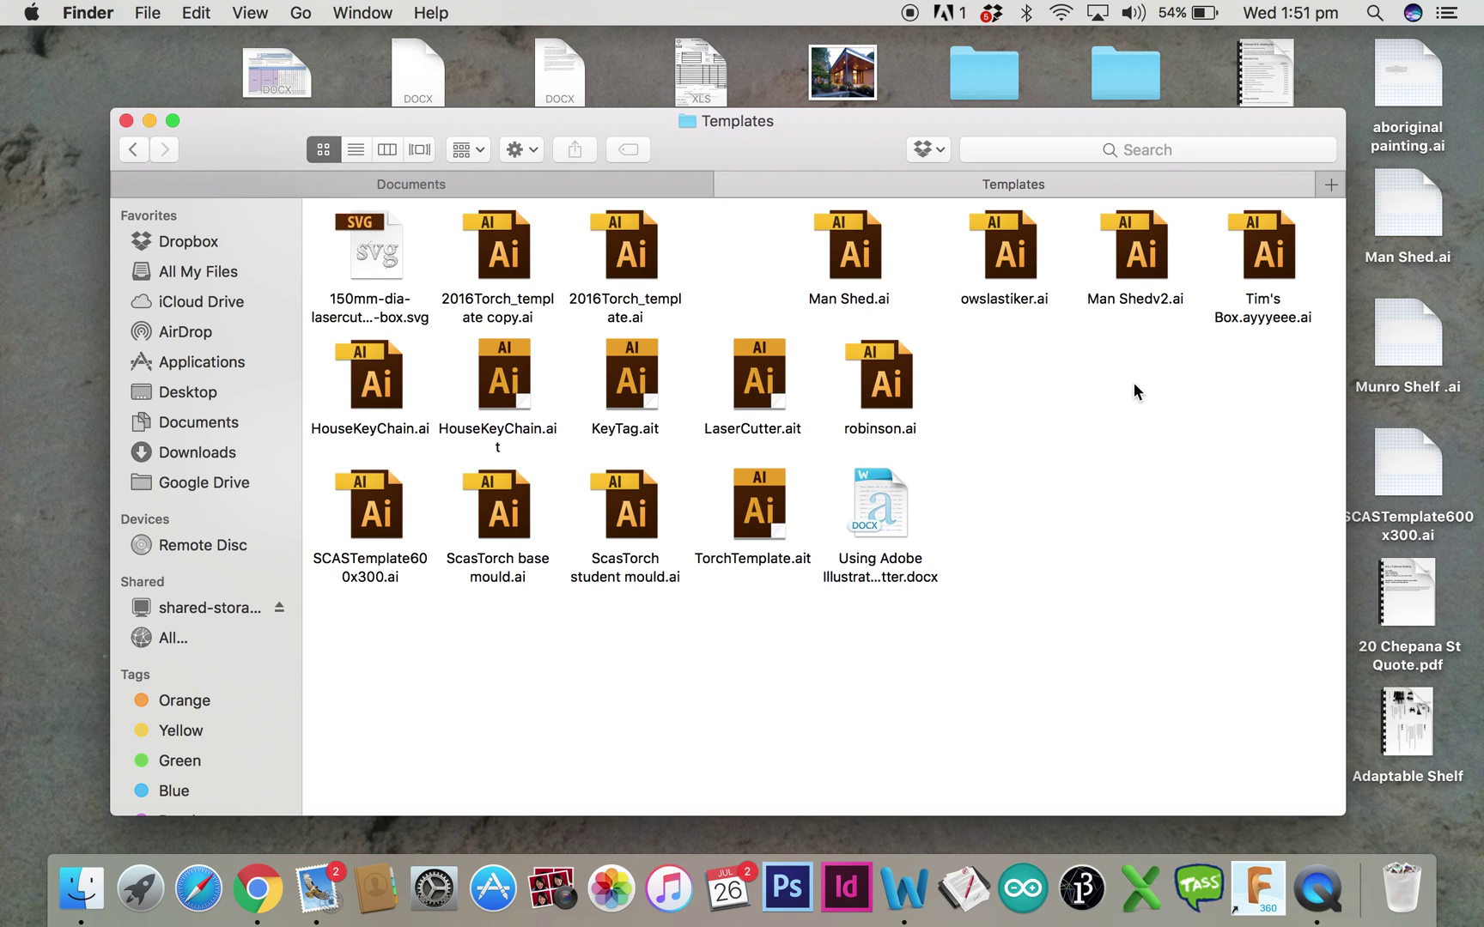
double_click(758, 387)
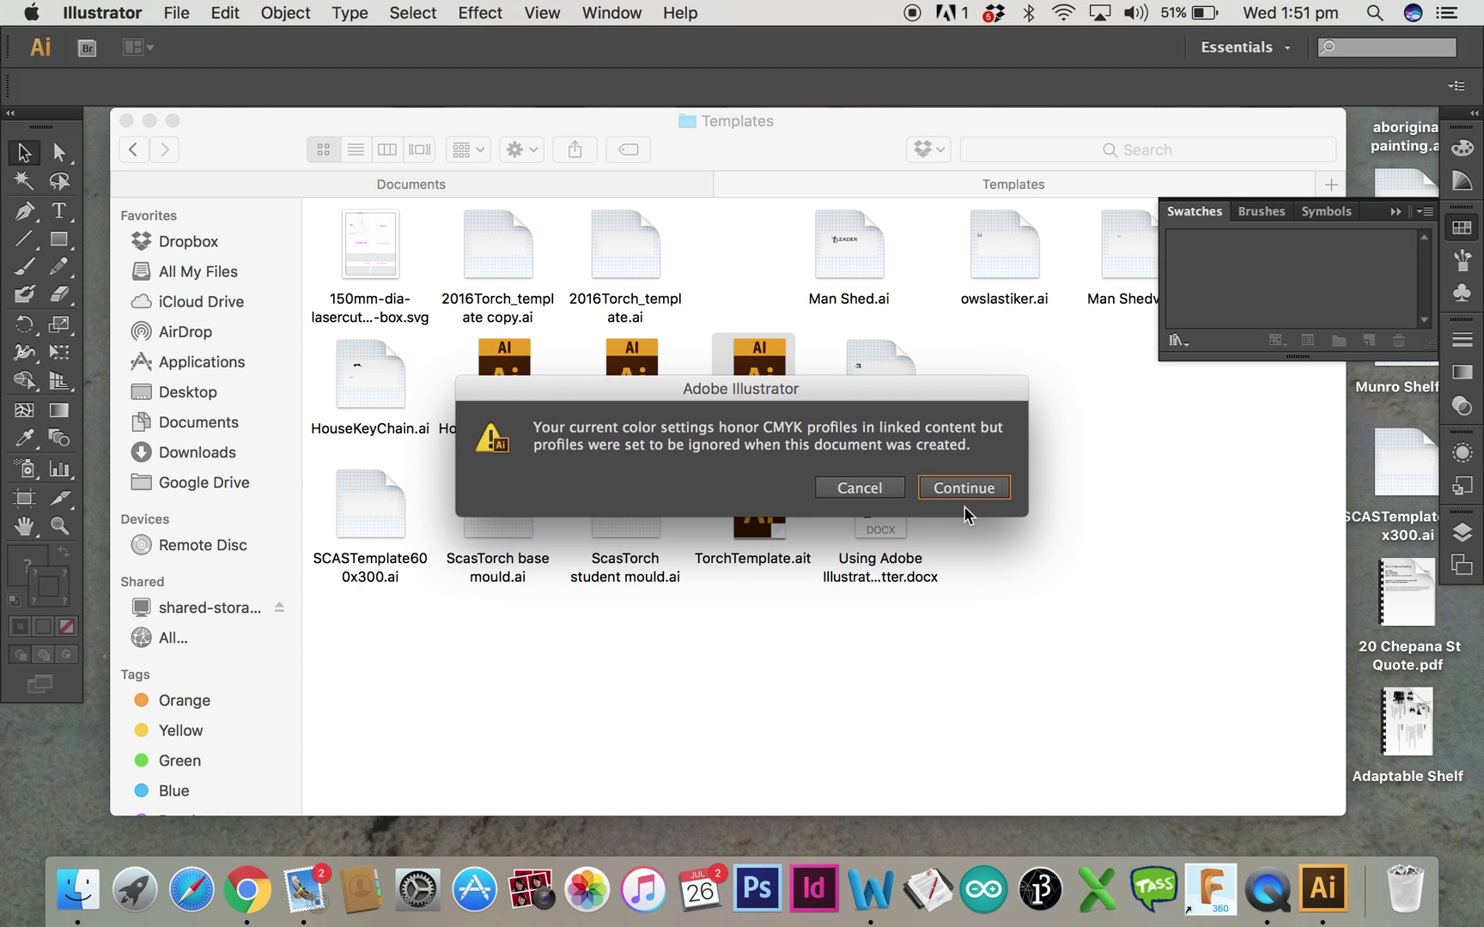
Accept the CMYK profile warning, zoom out to 50% and select the SCAS sample text
left_click(965, 489)
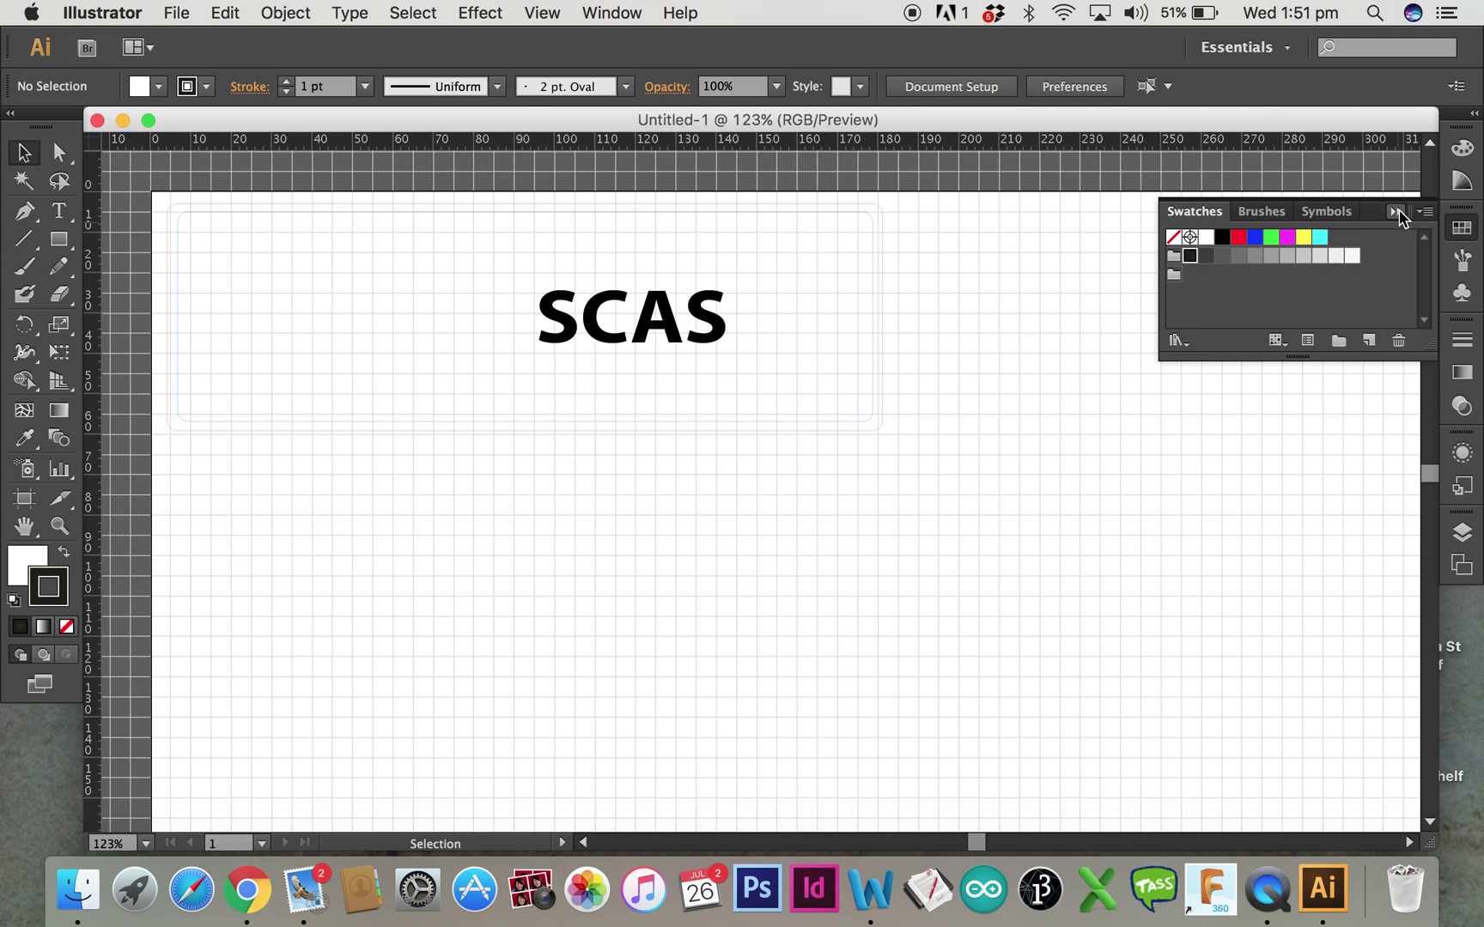
key("super")
key("super+minus")
key("super+minus")
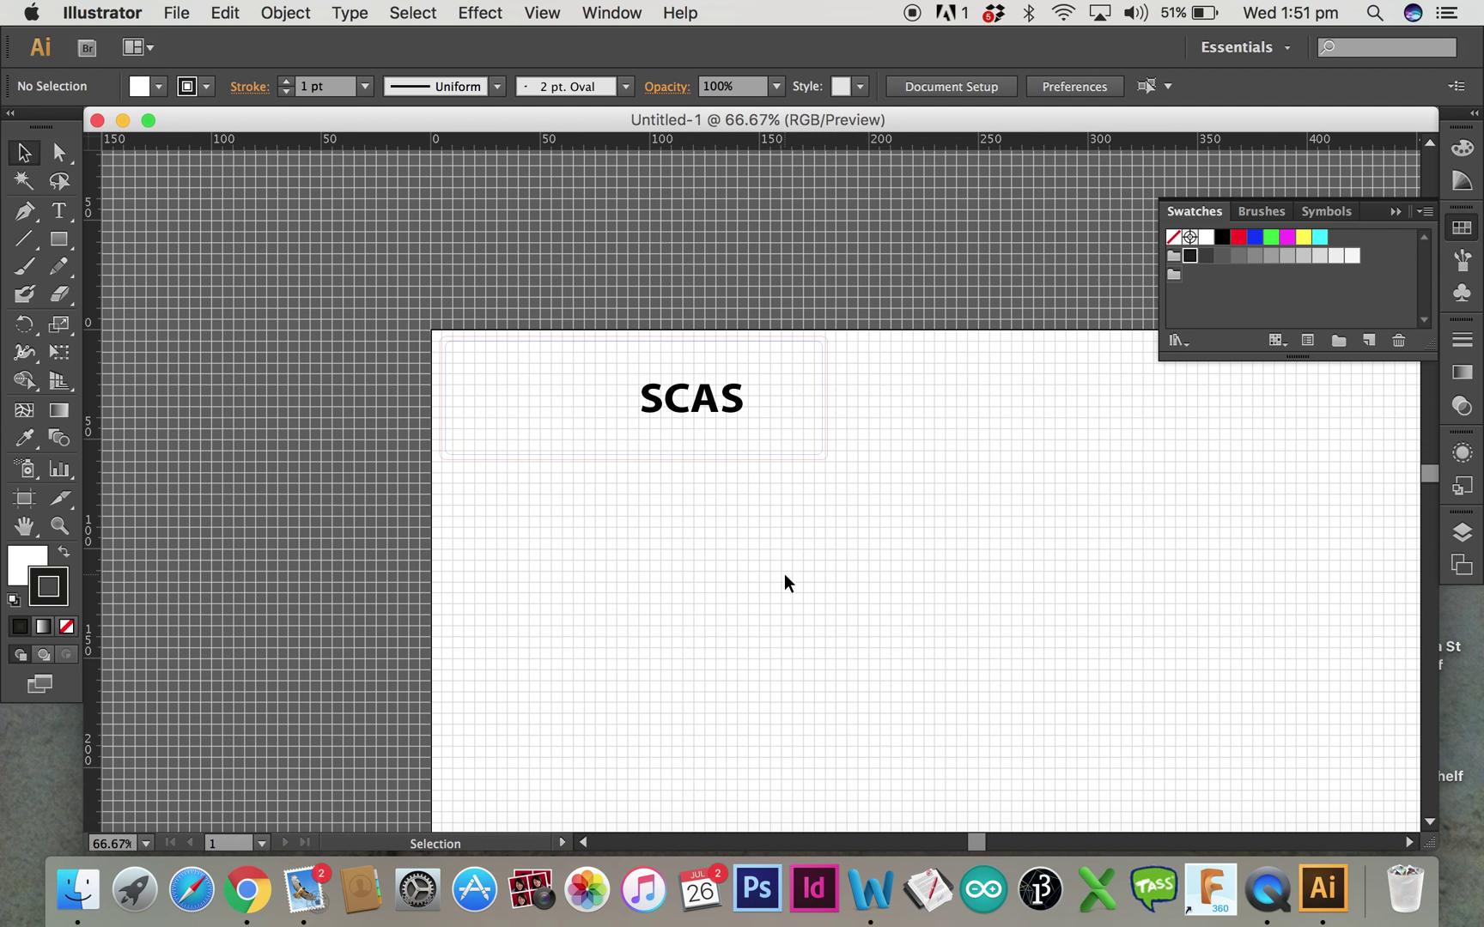
scroll(788, 584, "right", 6)
scroll(787, 584, "down", 4)
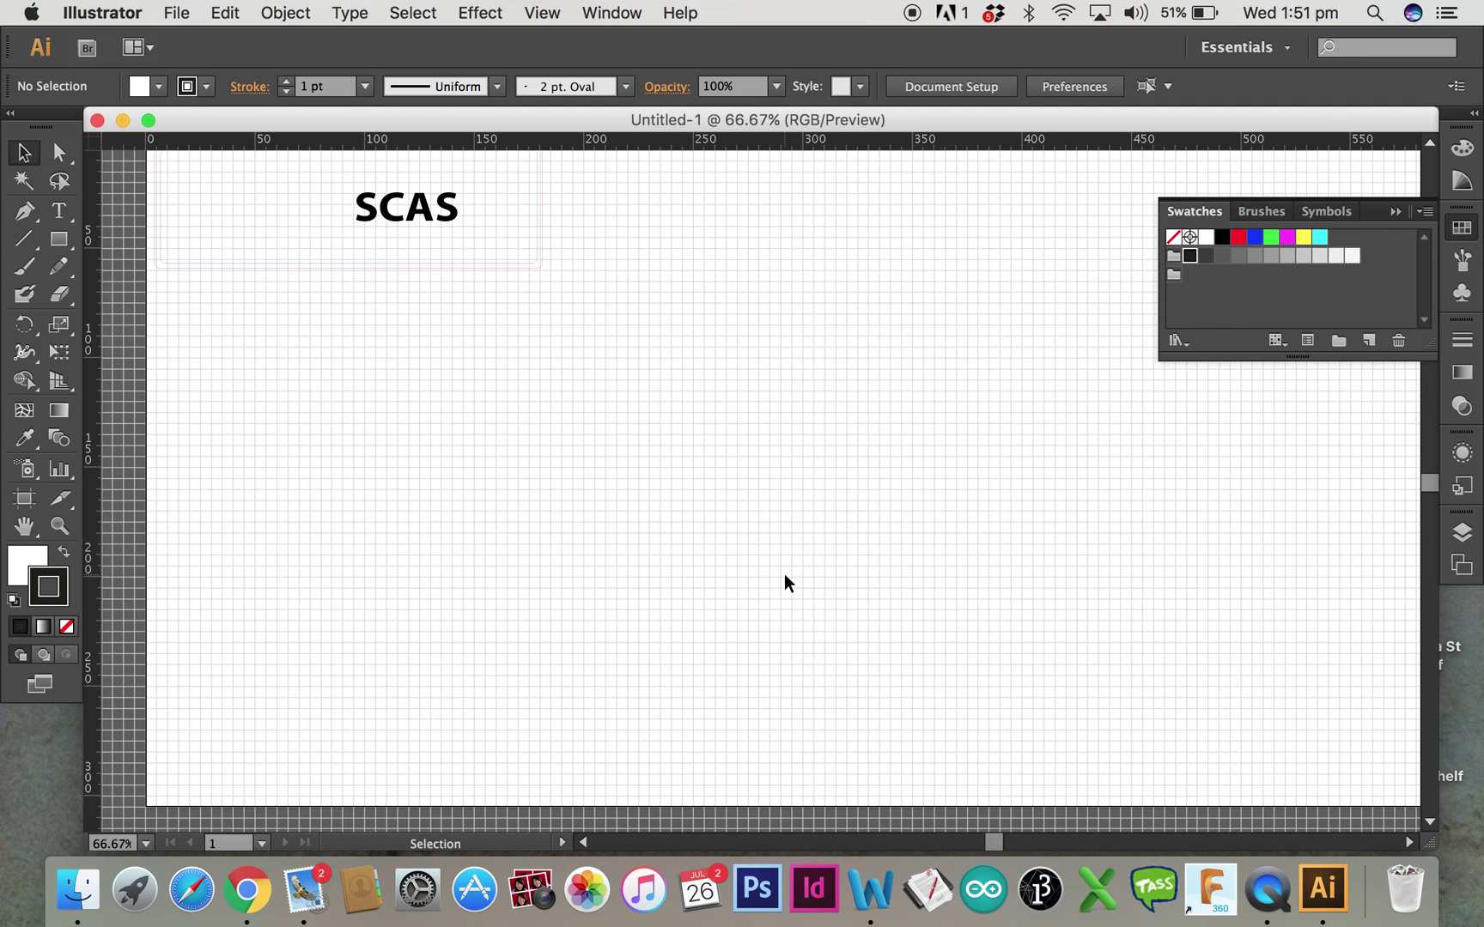
scroll(788, 584, "up", 2)
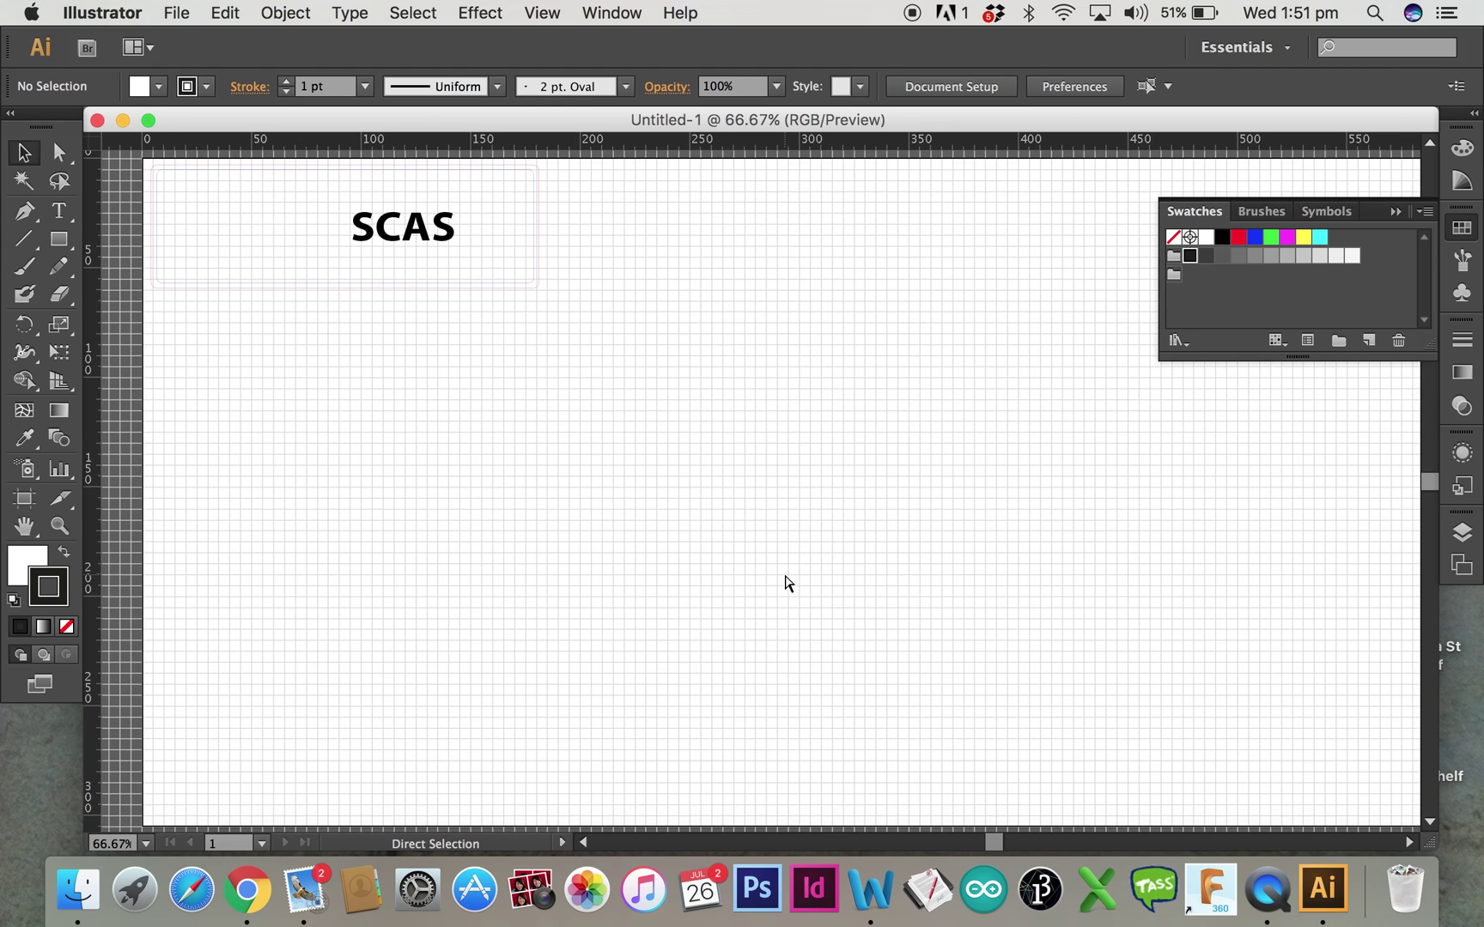
key("super+minus")
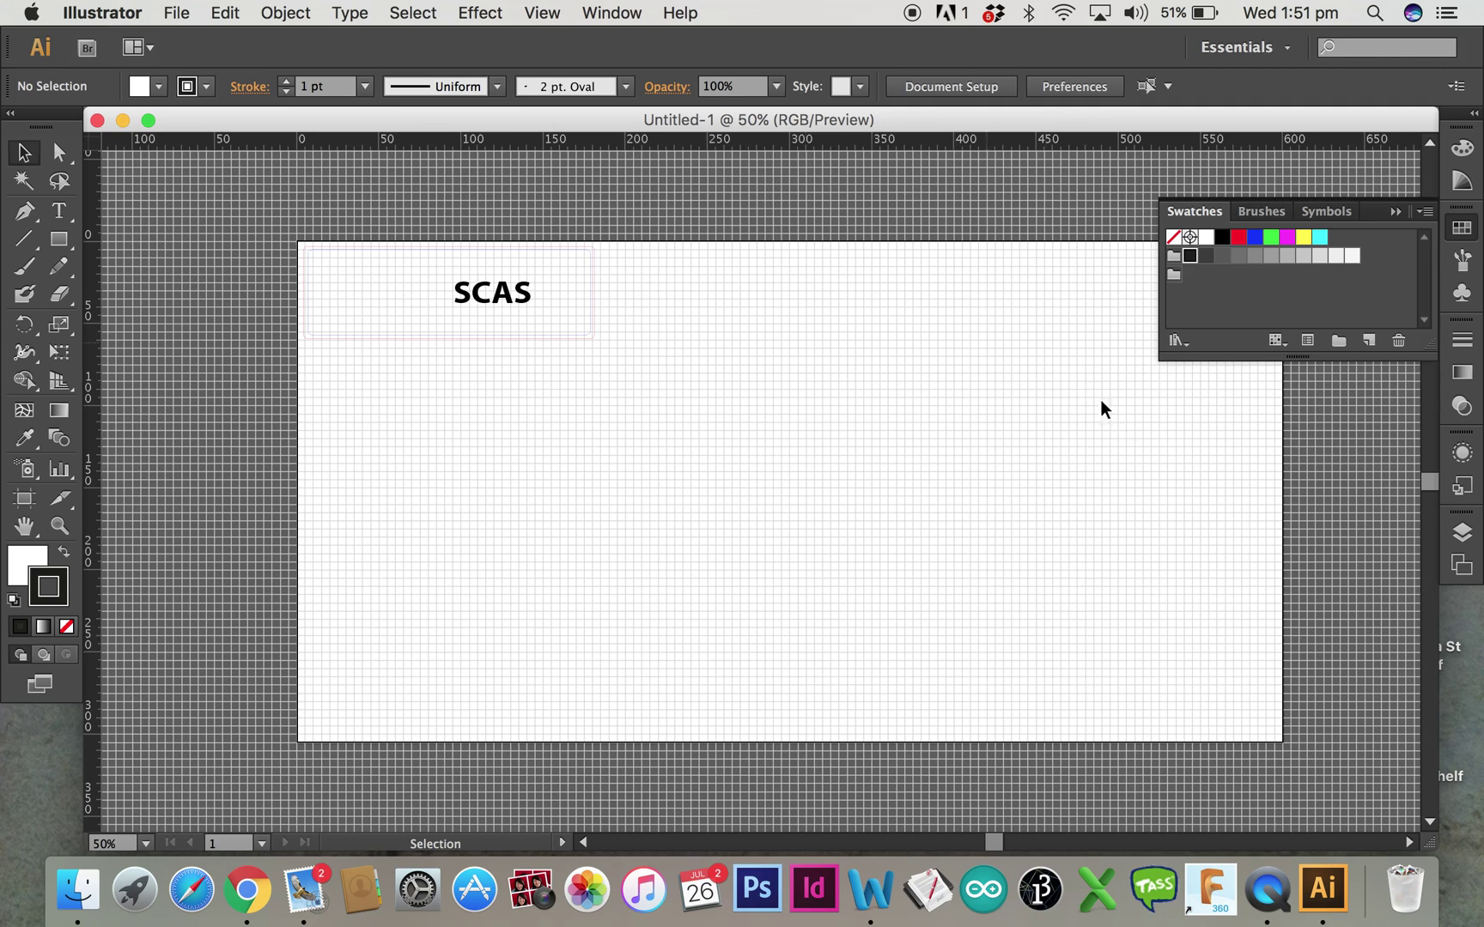
left_click_drag(432, 286, 722, 403)
Delete the SCAS text box and draw a 50 × 40 mm ellipse near the top-left
key("Delete")
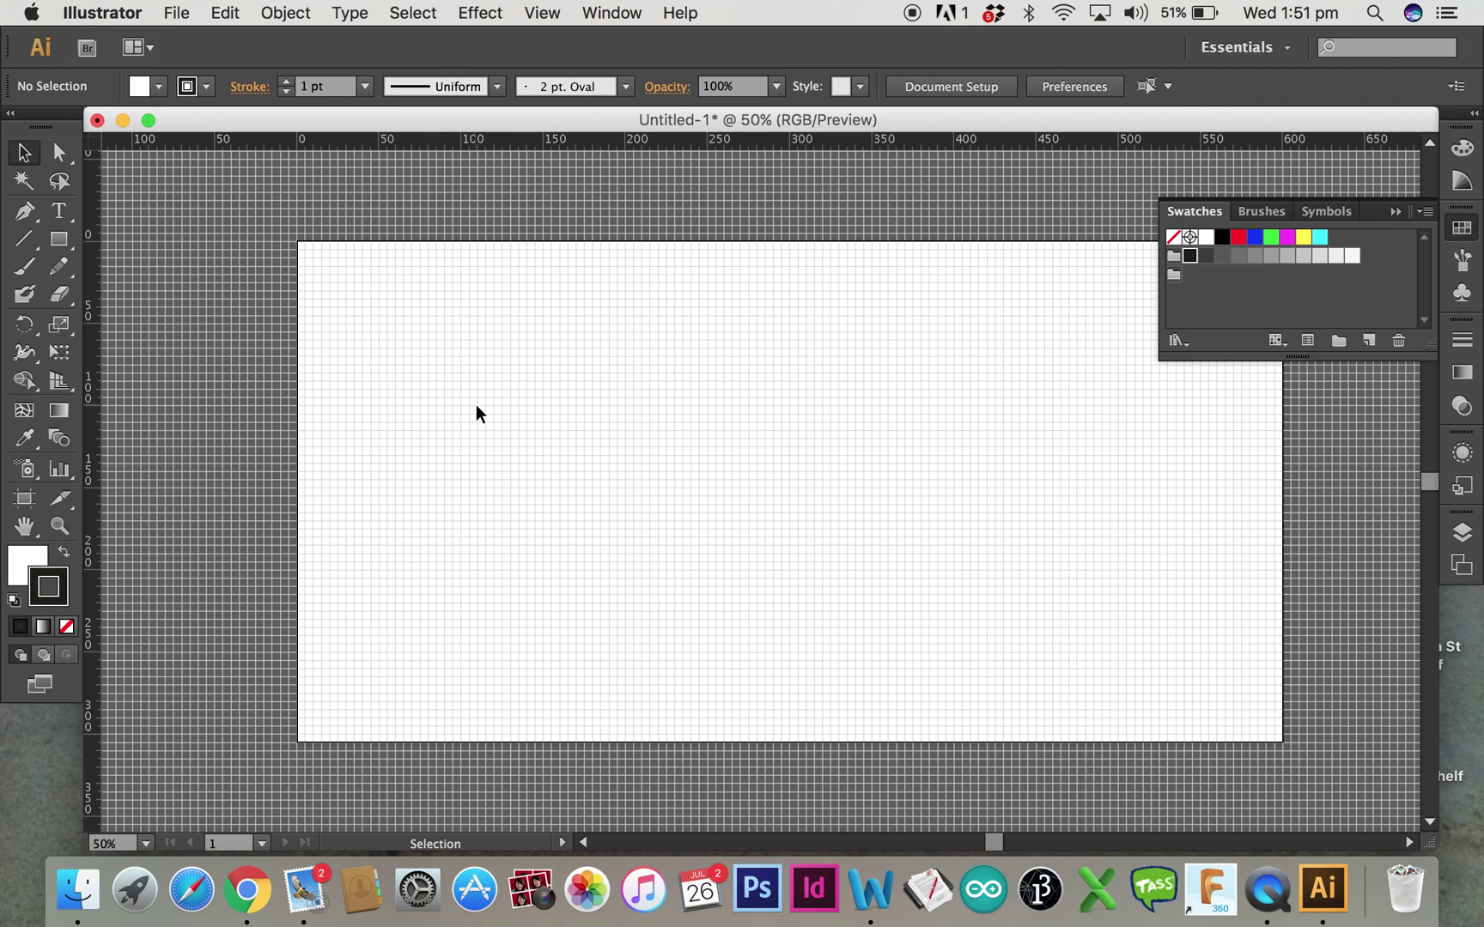
left_click(75, 250)
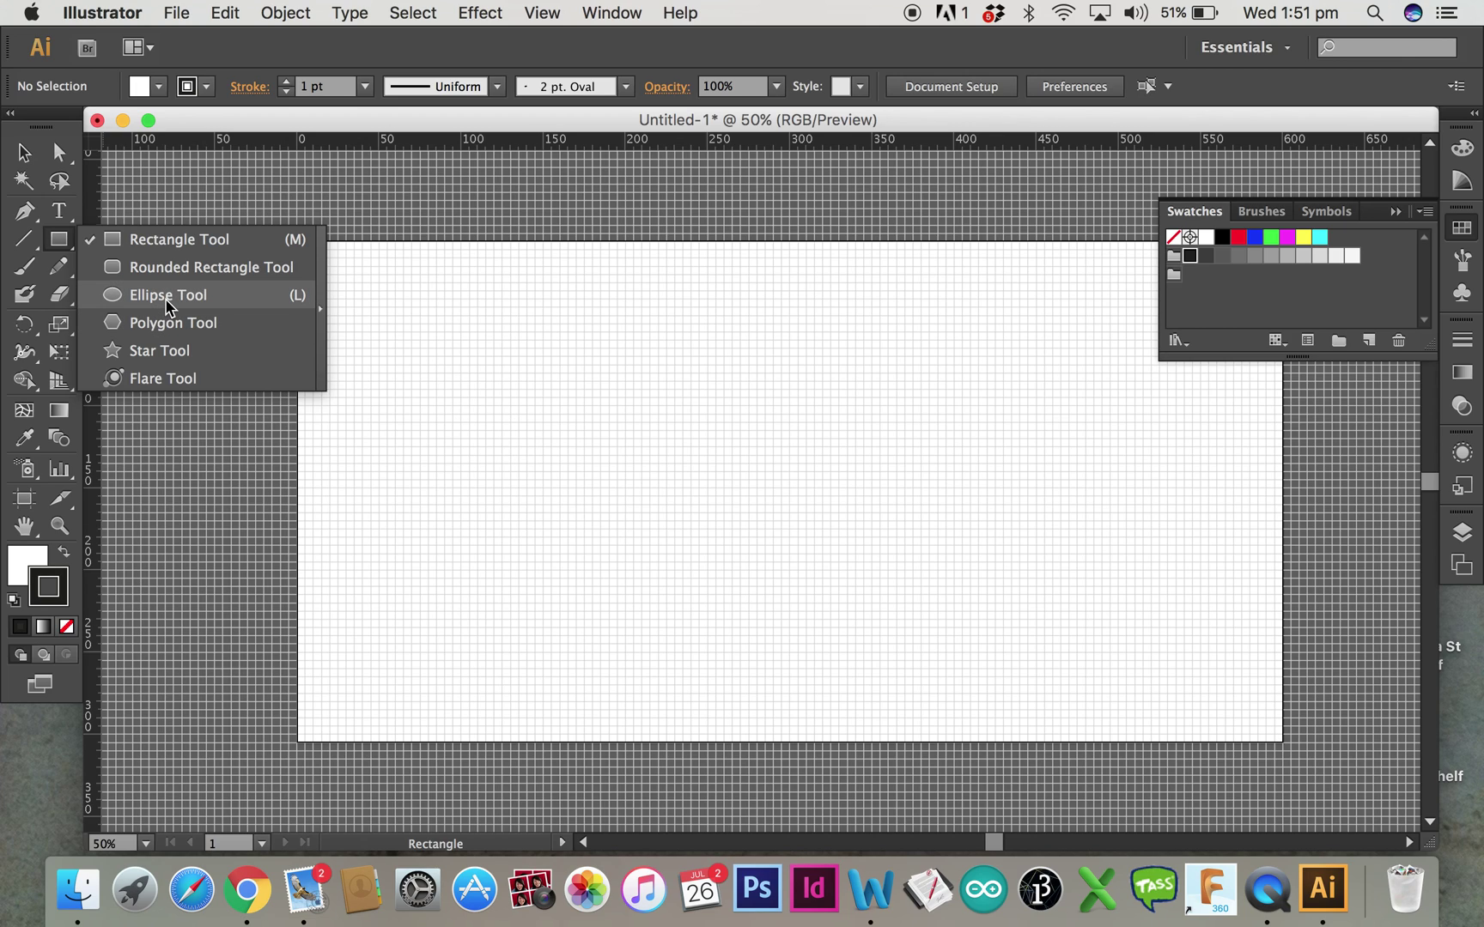
left_click(169, 303)
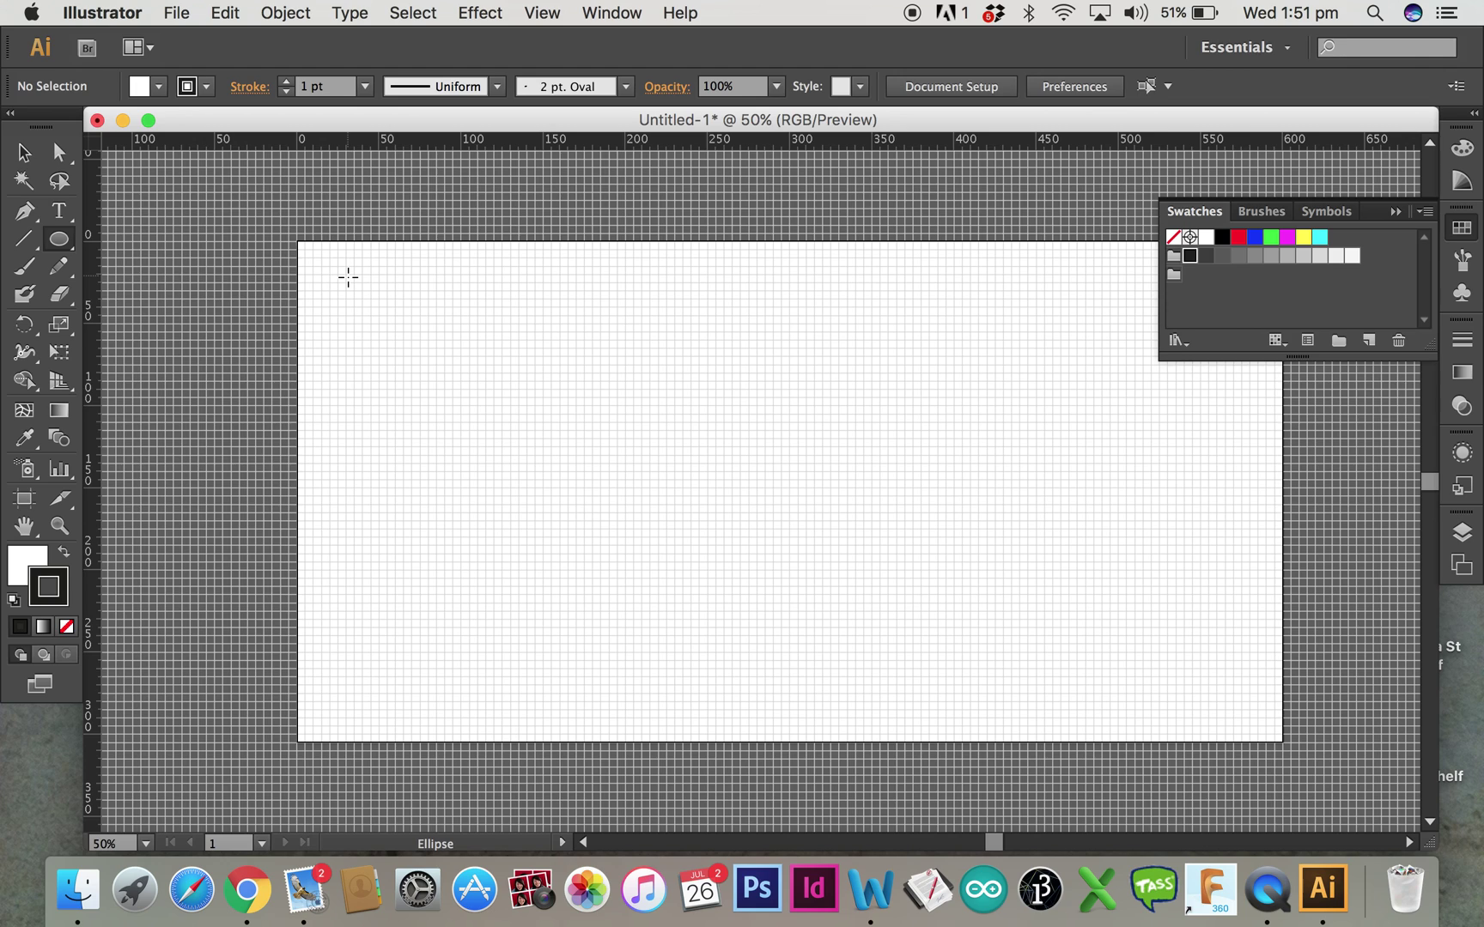
left_click(348, 276)
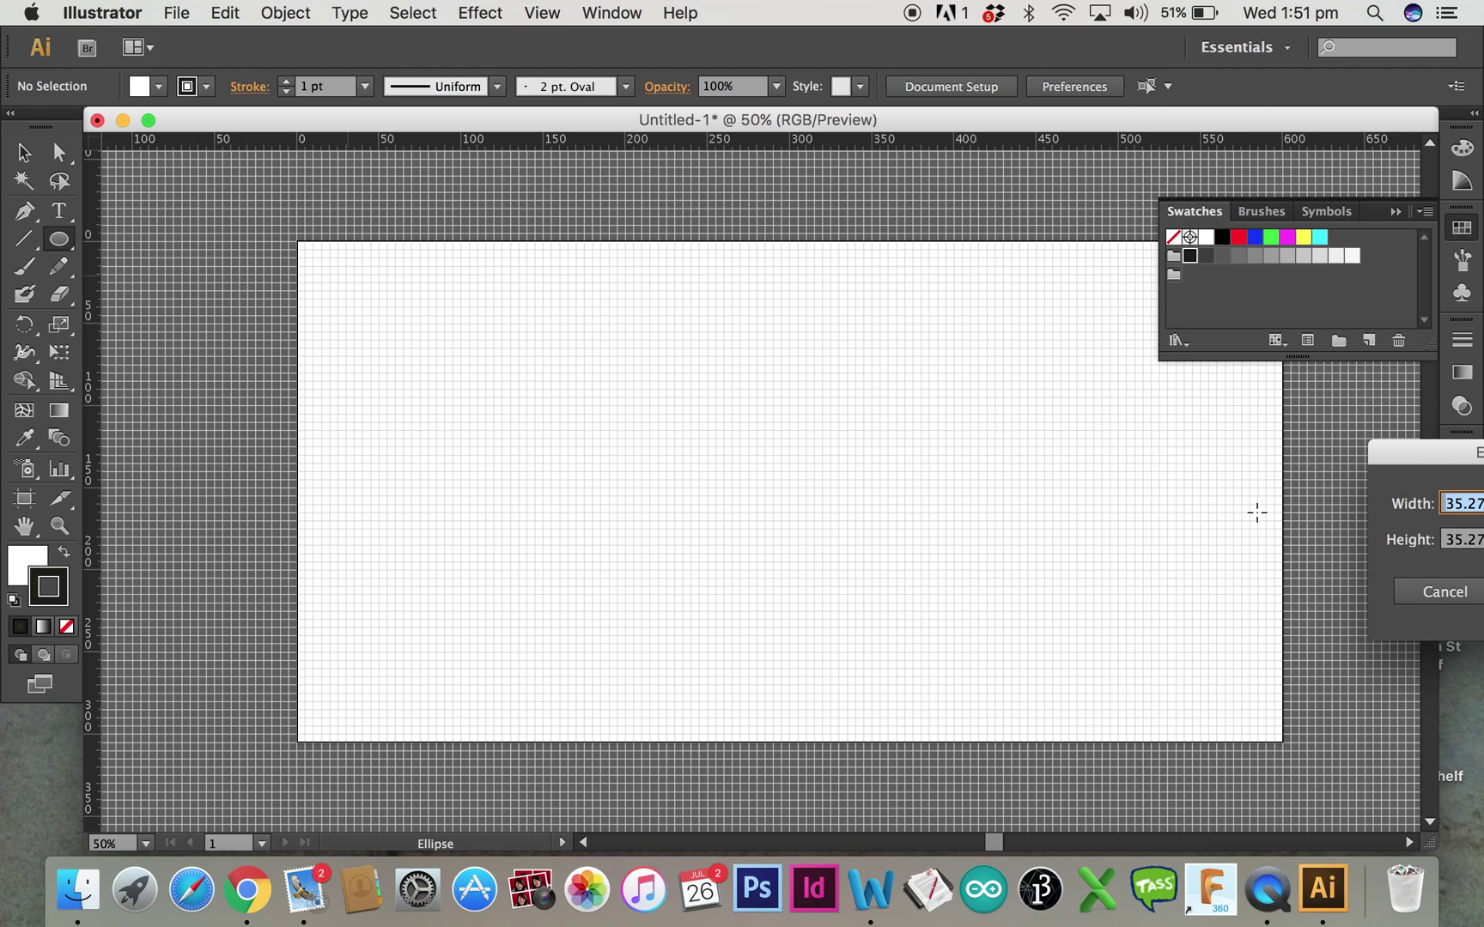
left_click_drag(1437, 459, 864, 471)
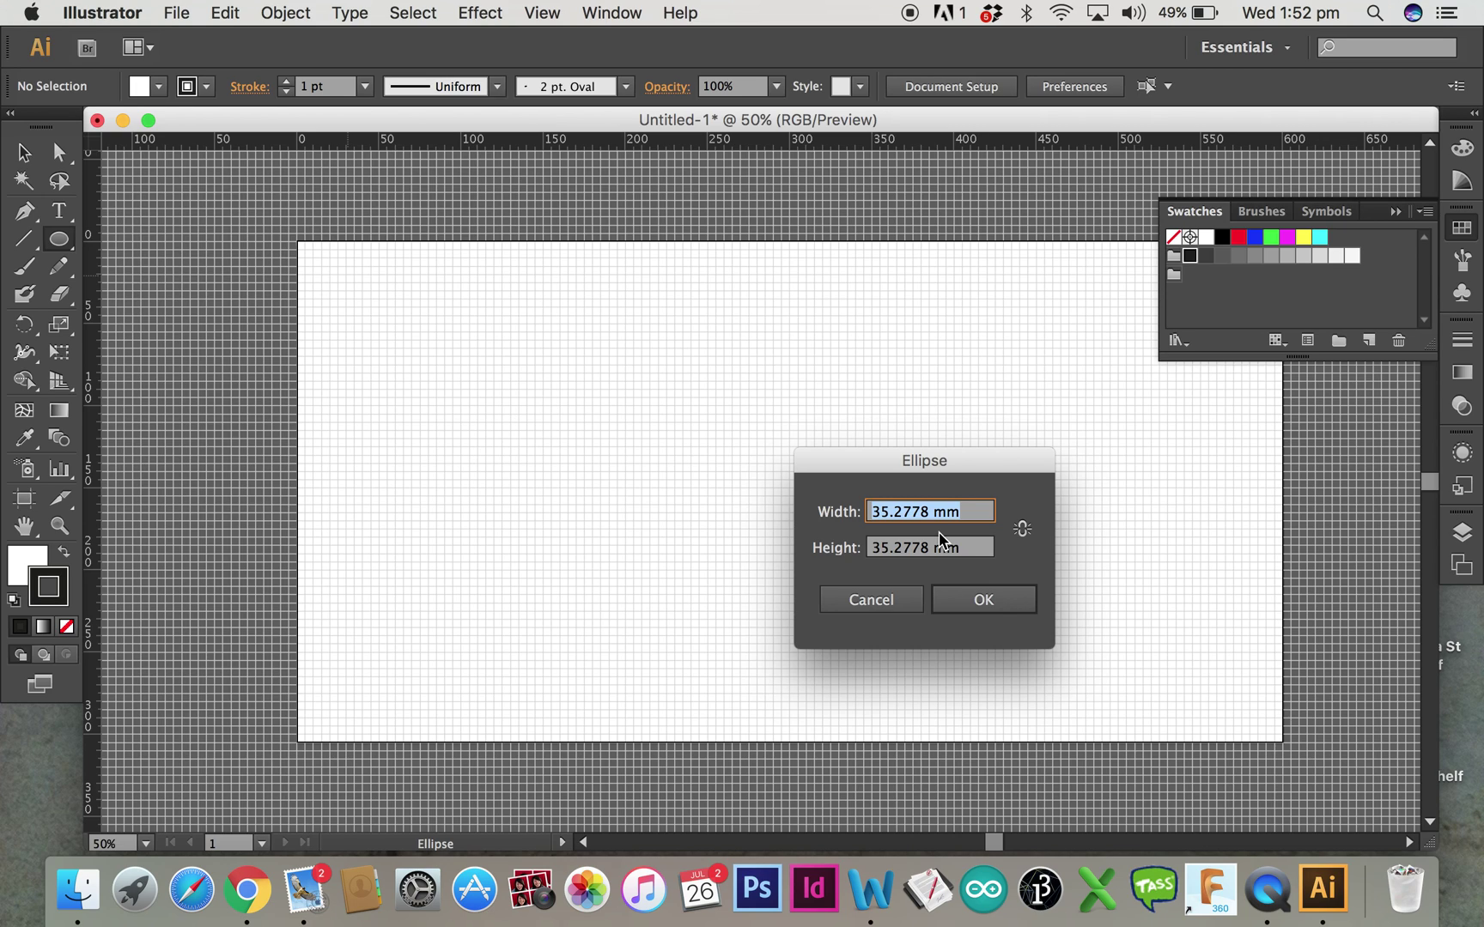
type("50")
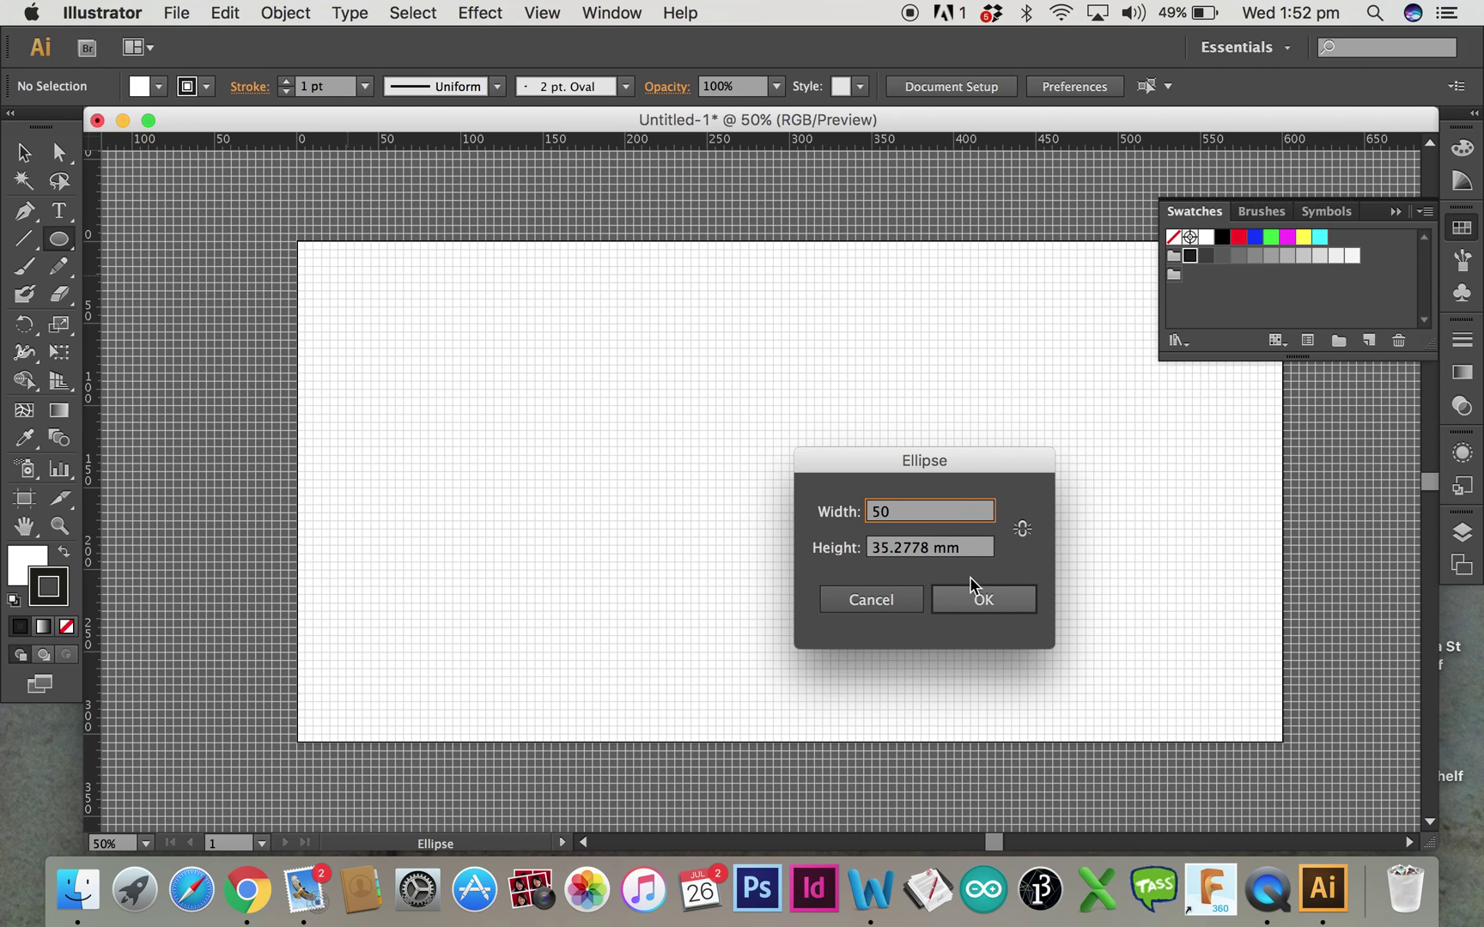
left_click(928, 547)
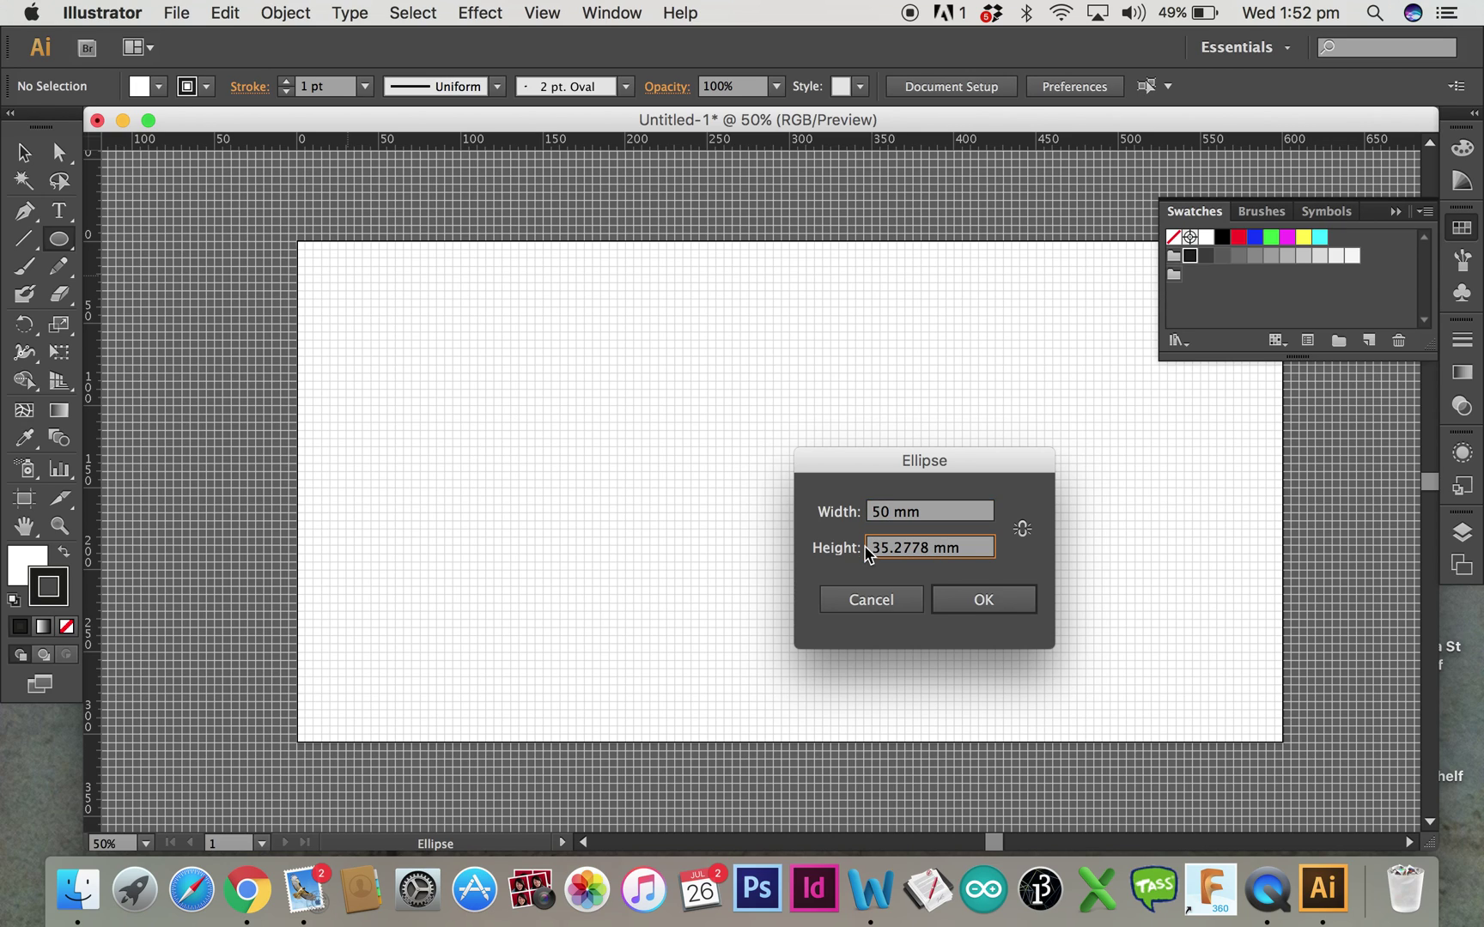
key("BackSpace")
key("BackSpace")
key("BackSpace")
key("BackSpace")
key("BackSpace")
key("BackSpace")
key("BackSpace")
type("40")
left_click(983, 599)
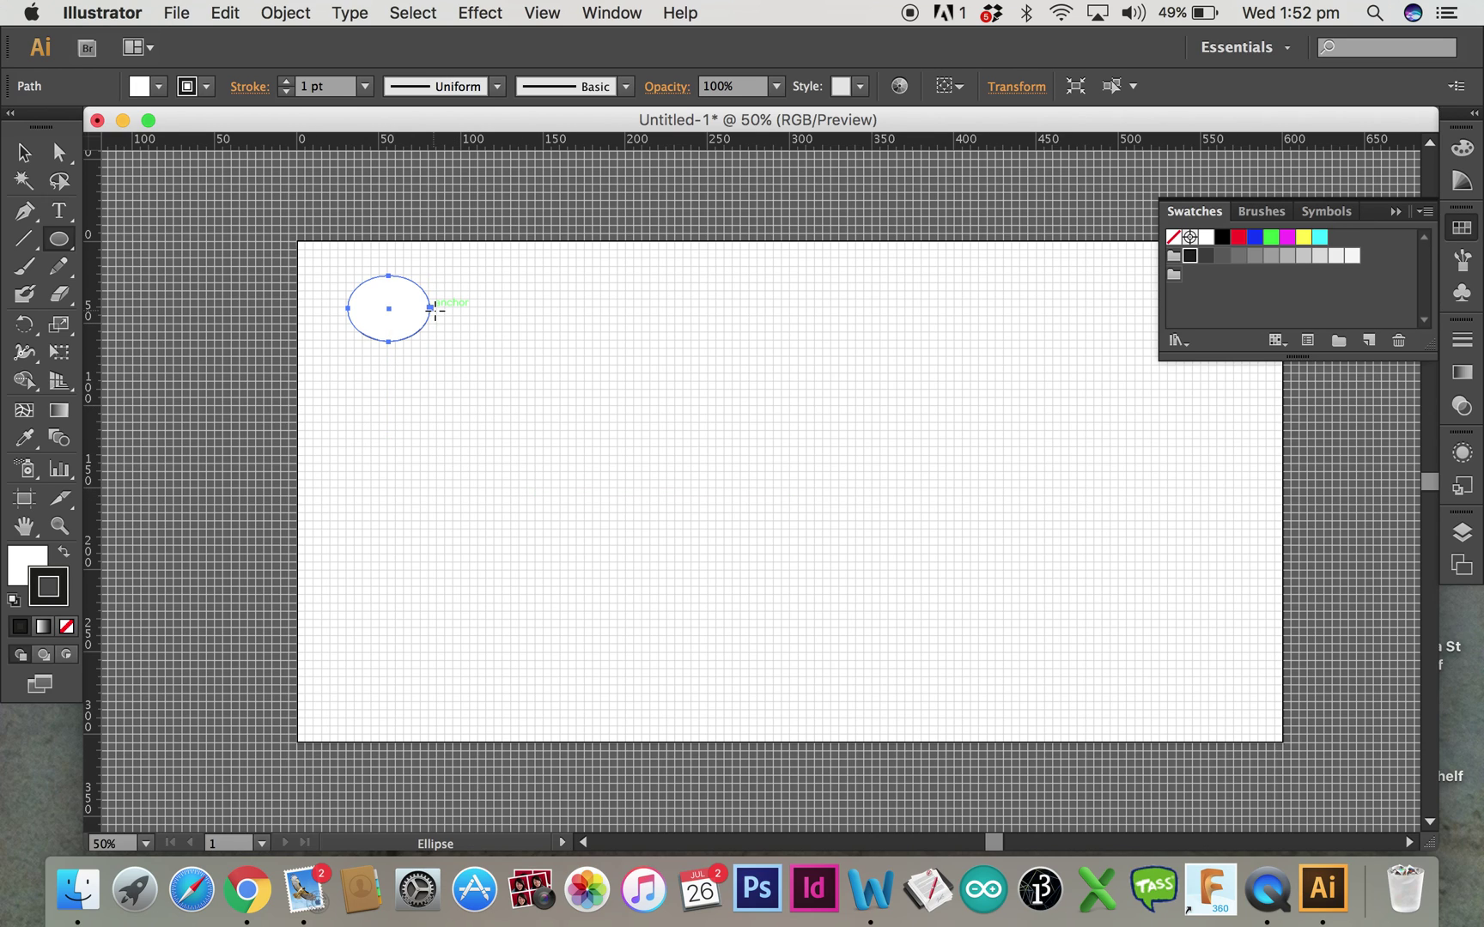
Set the ellipse's fill to None
left_click(24, 152)
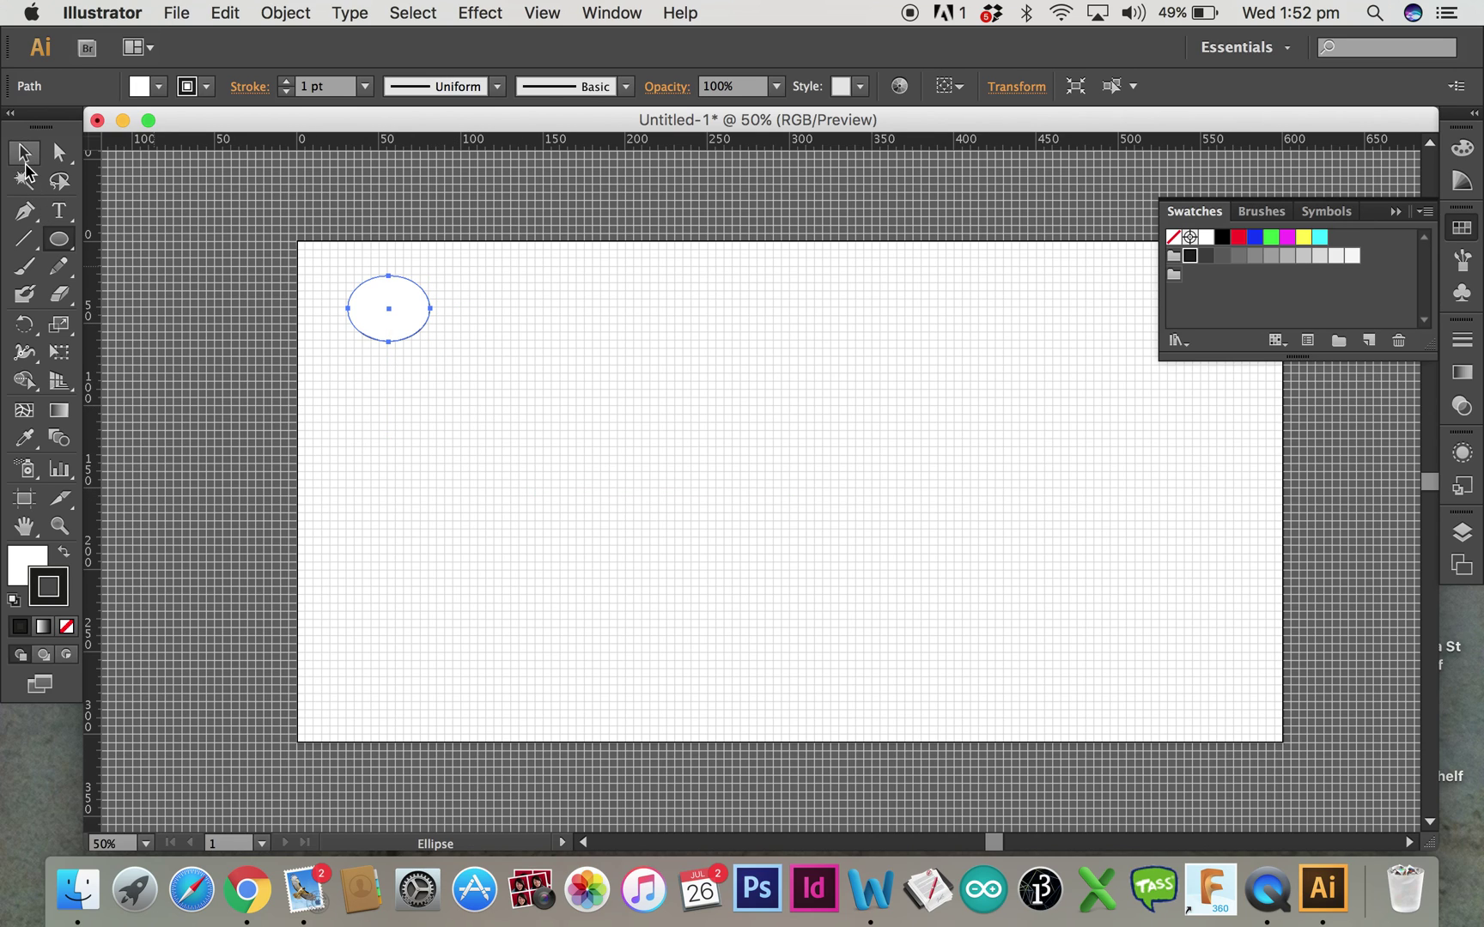
left_click(408, 416)
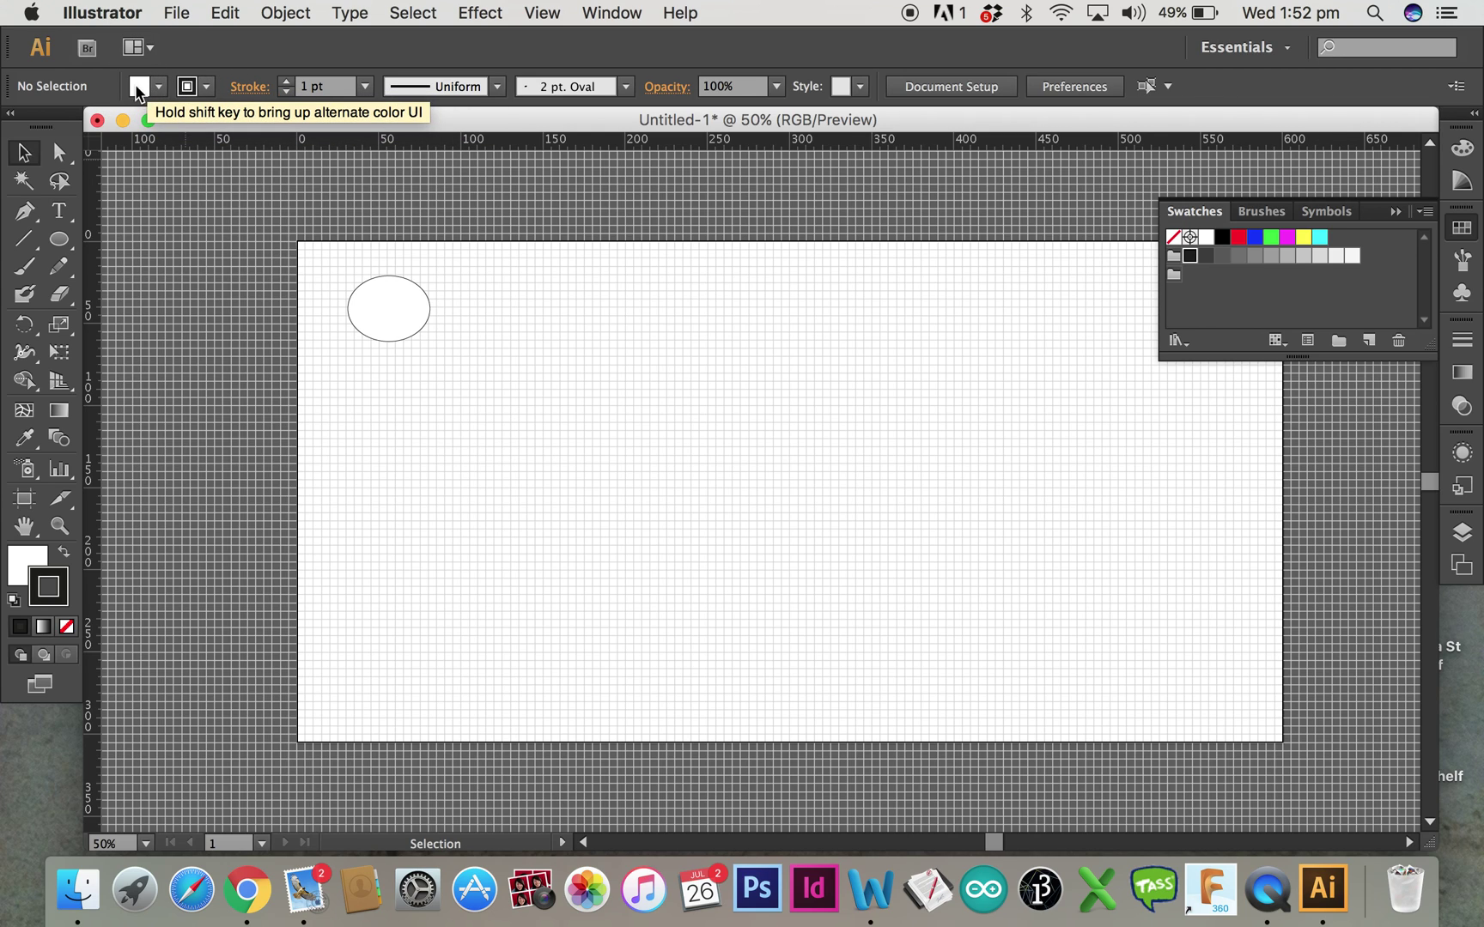
left_click(158, 87)
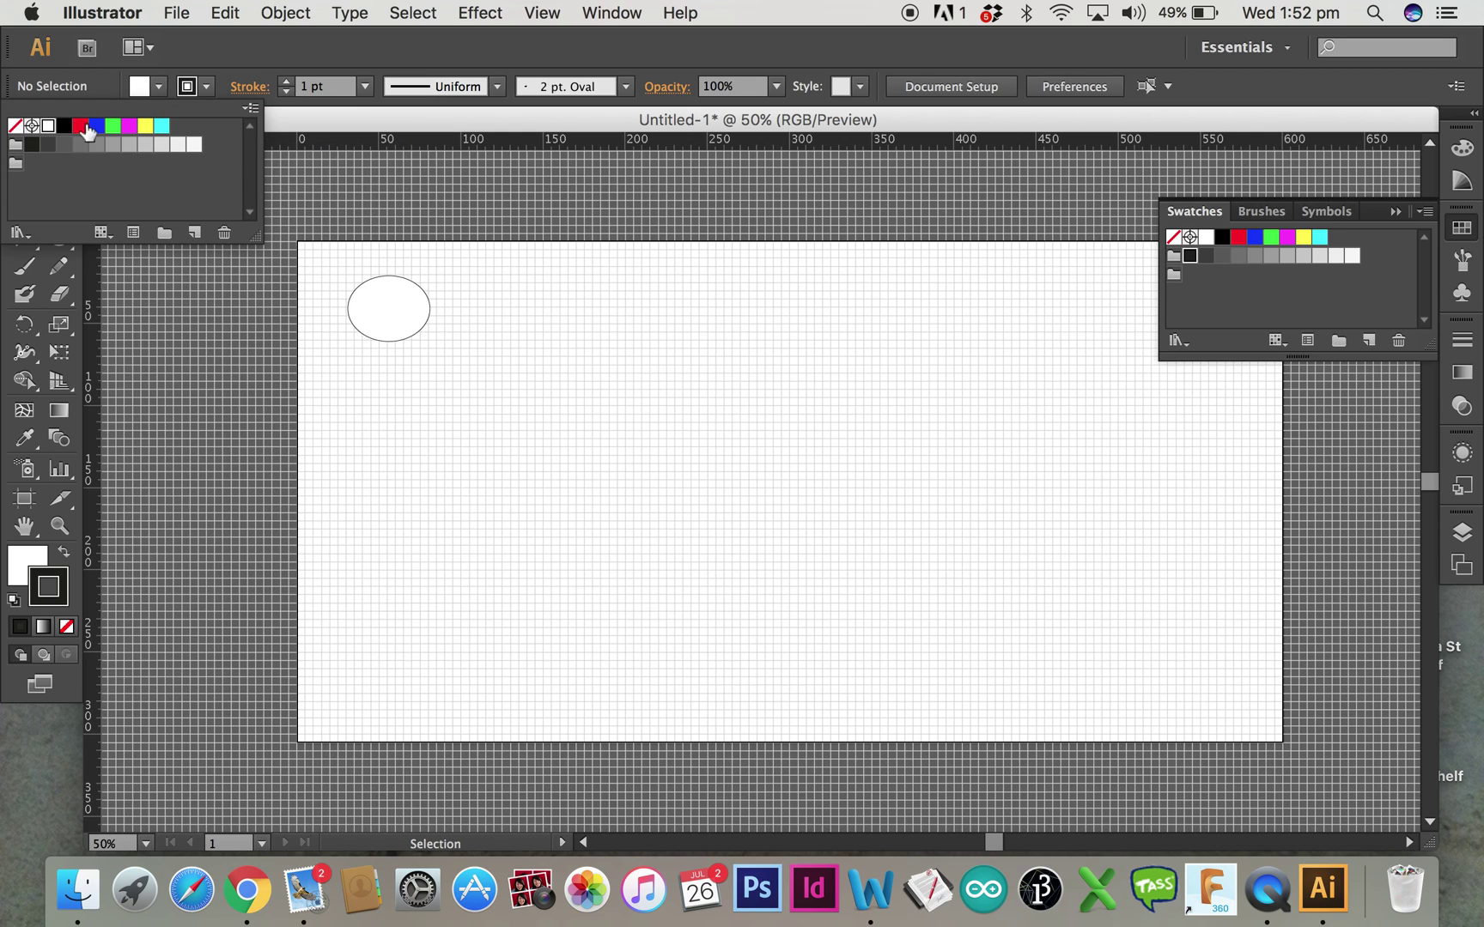
left_click(17, 128)
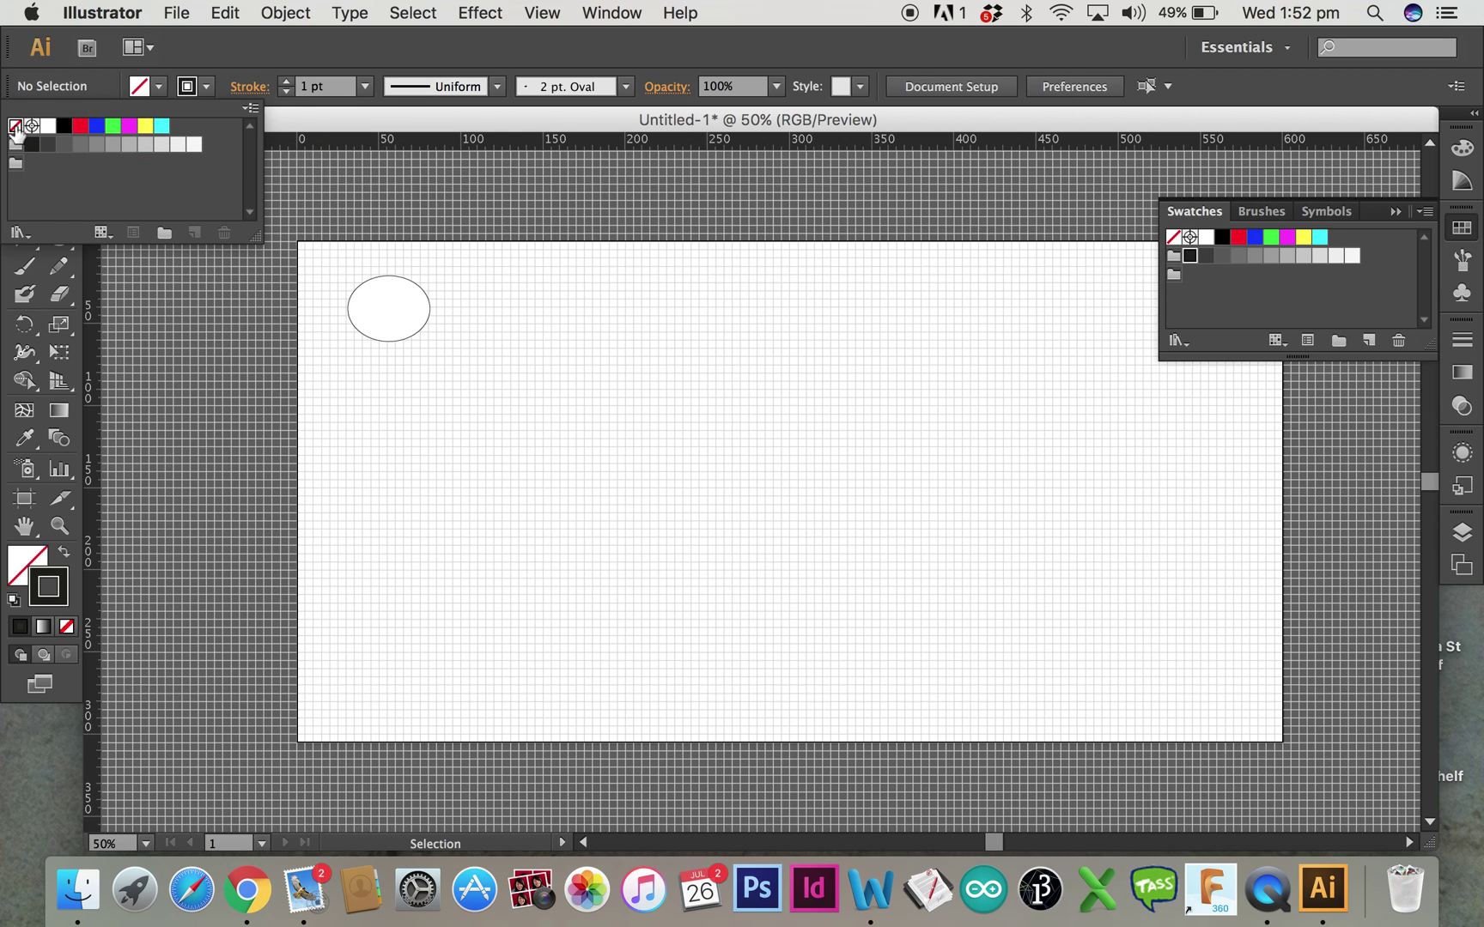
left_click(356, 295)
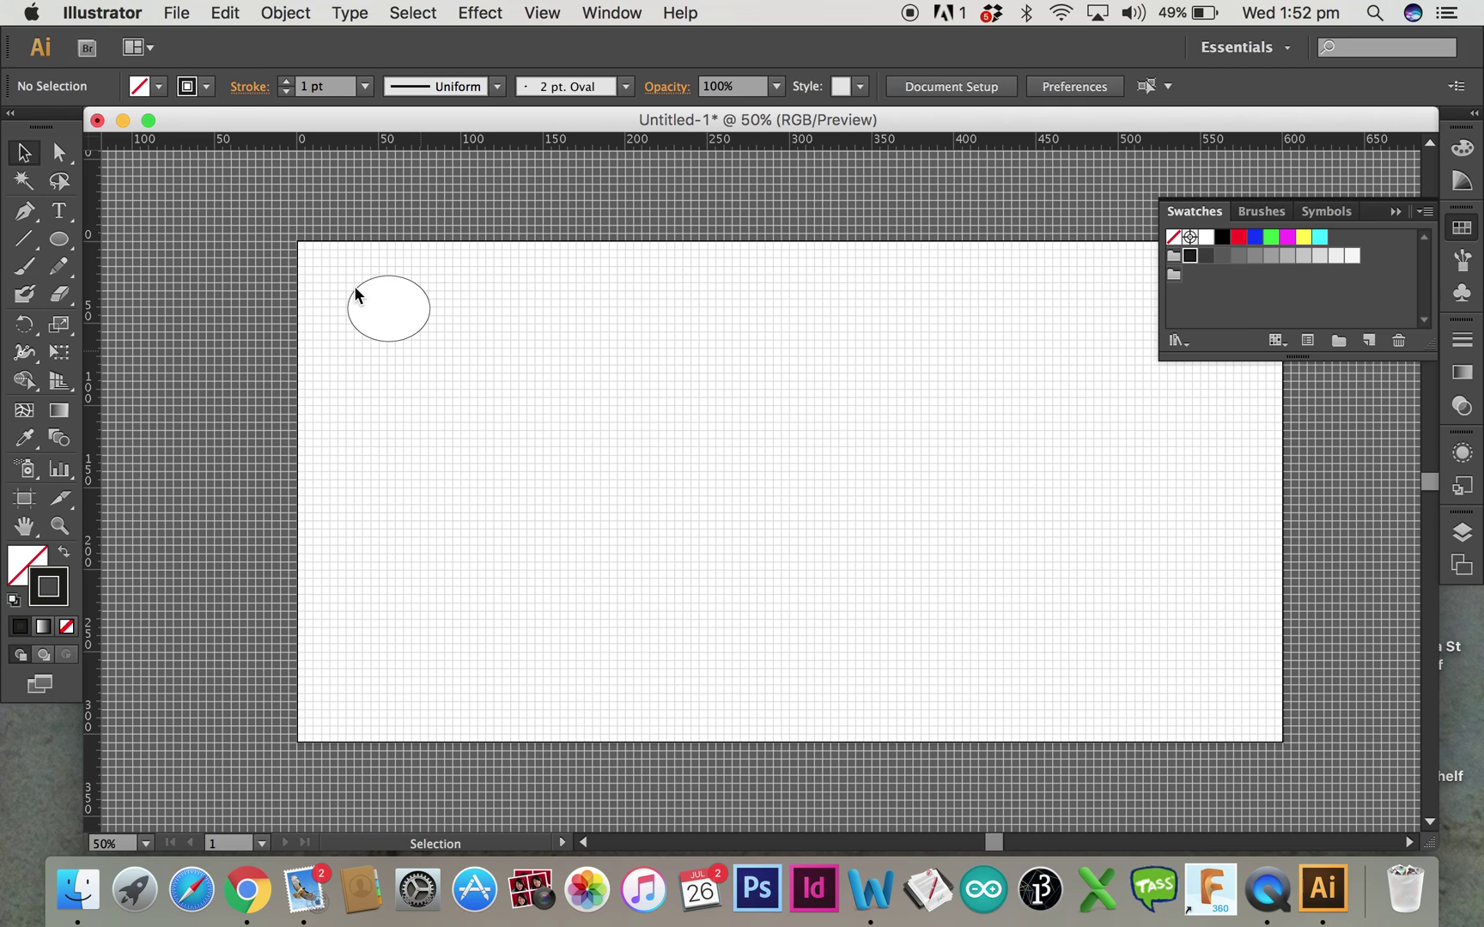
left_click(356, 295)
left_click(163, 90)
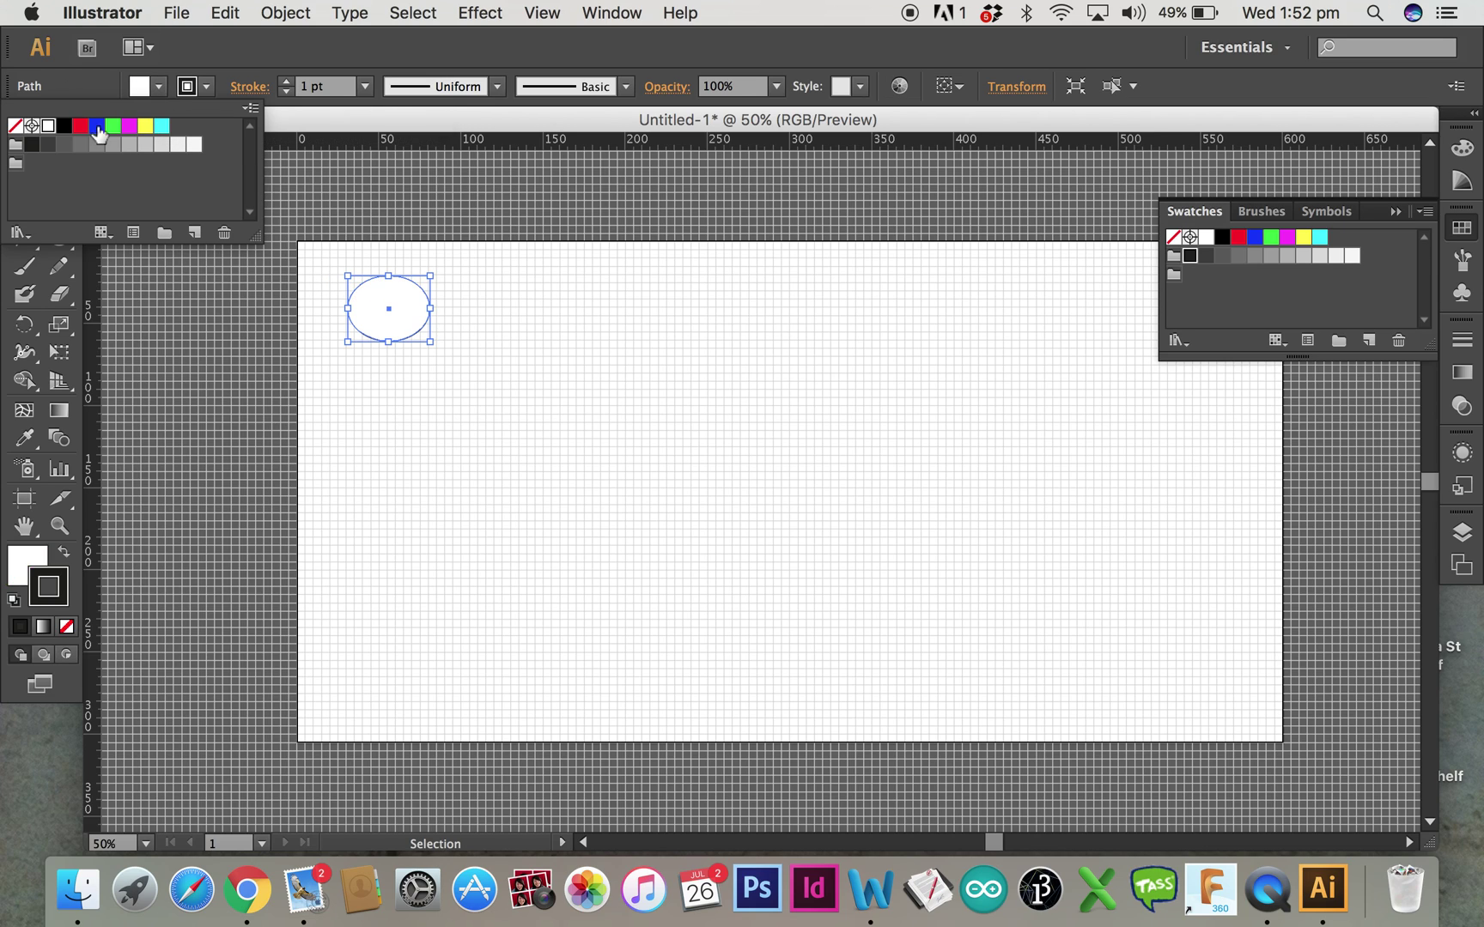
left_click(17, 129)
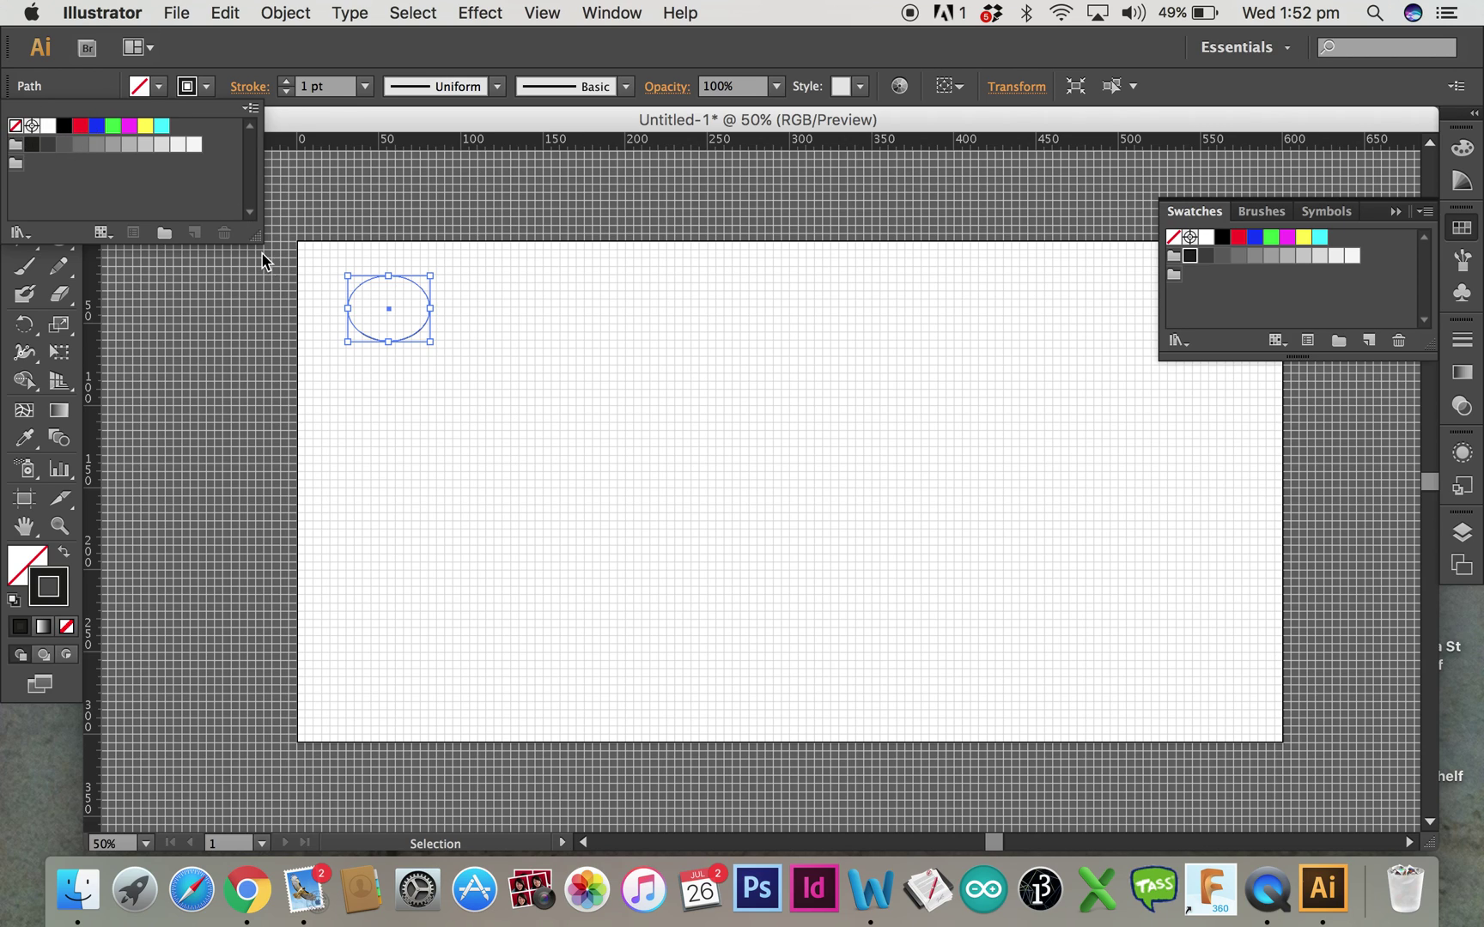
left_click(407, 433)
left_click(407, 434)
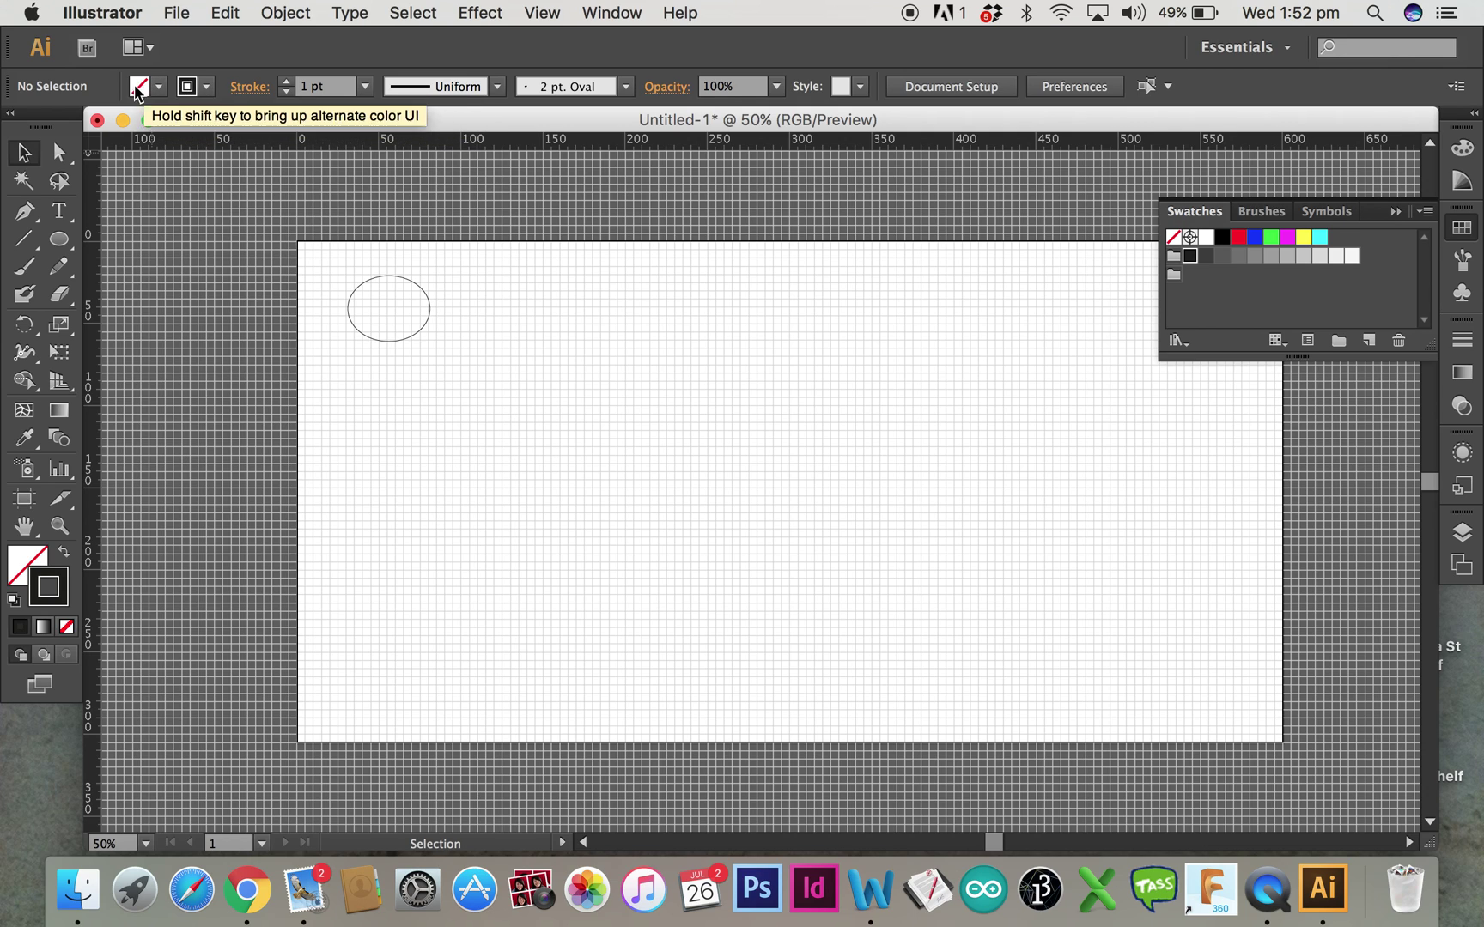
Give the ellipse a red stroke with a 0.01 pt hairline weight
left_click(352, 297)
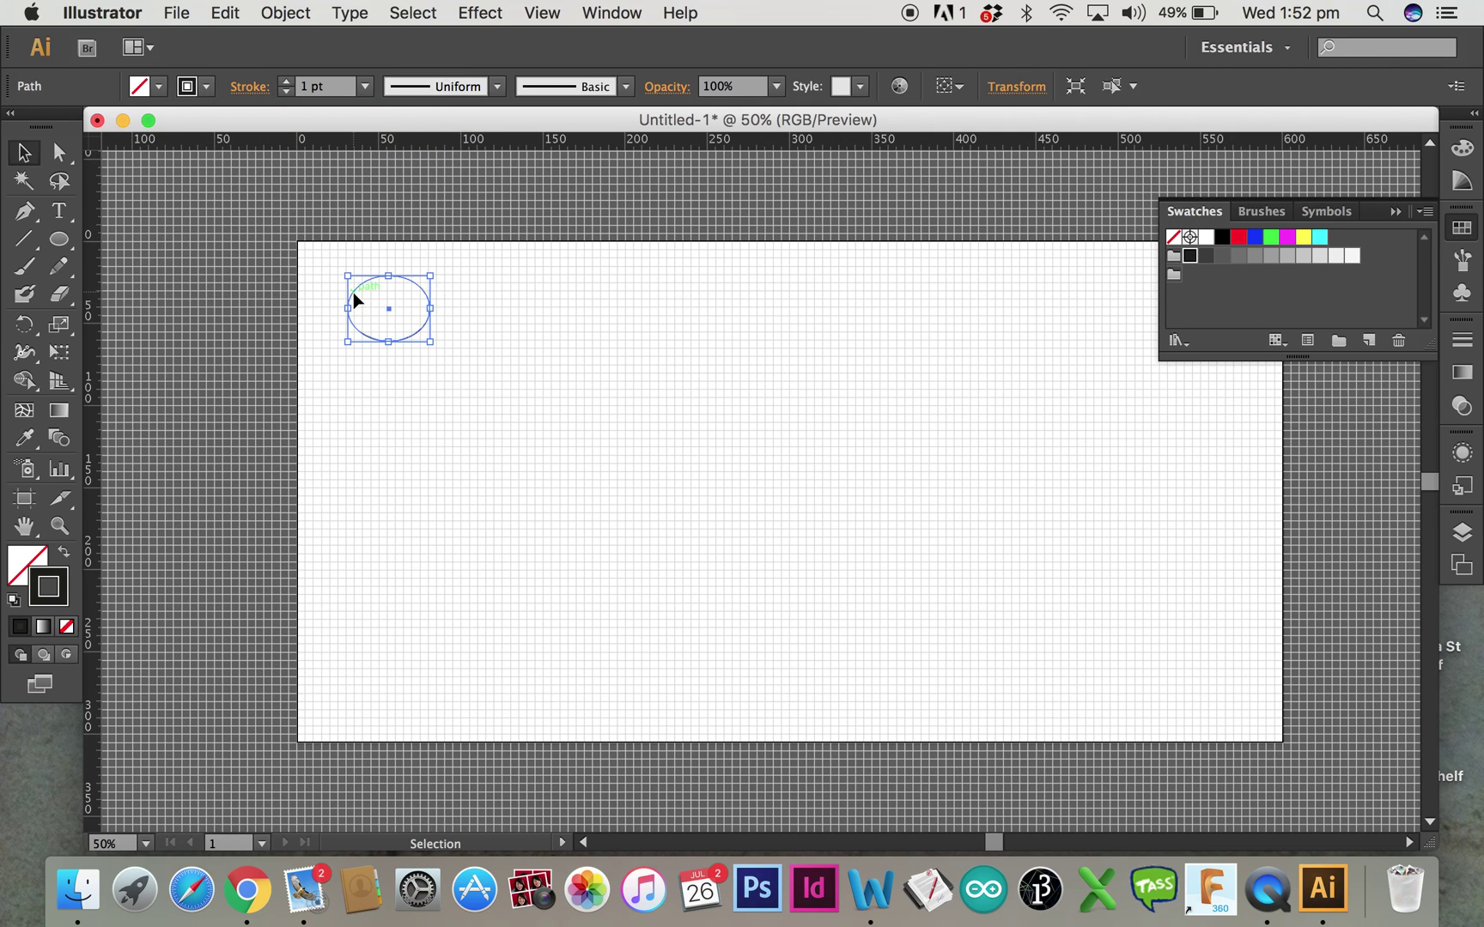
left_click(207, 86)
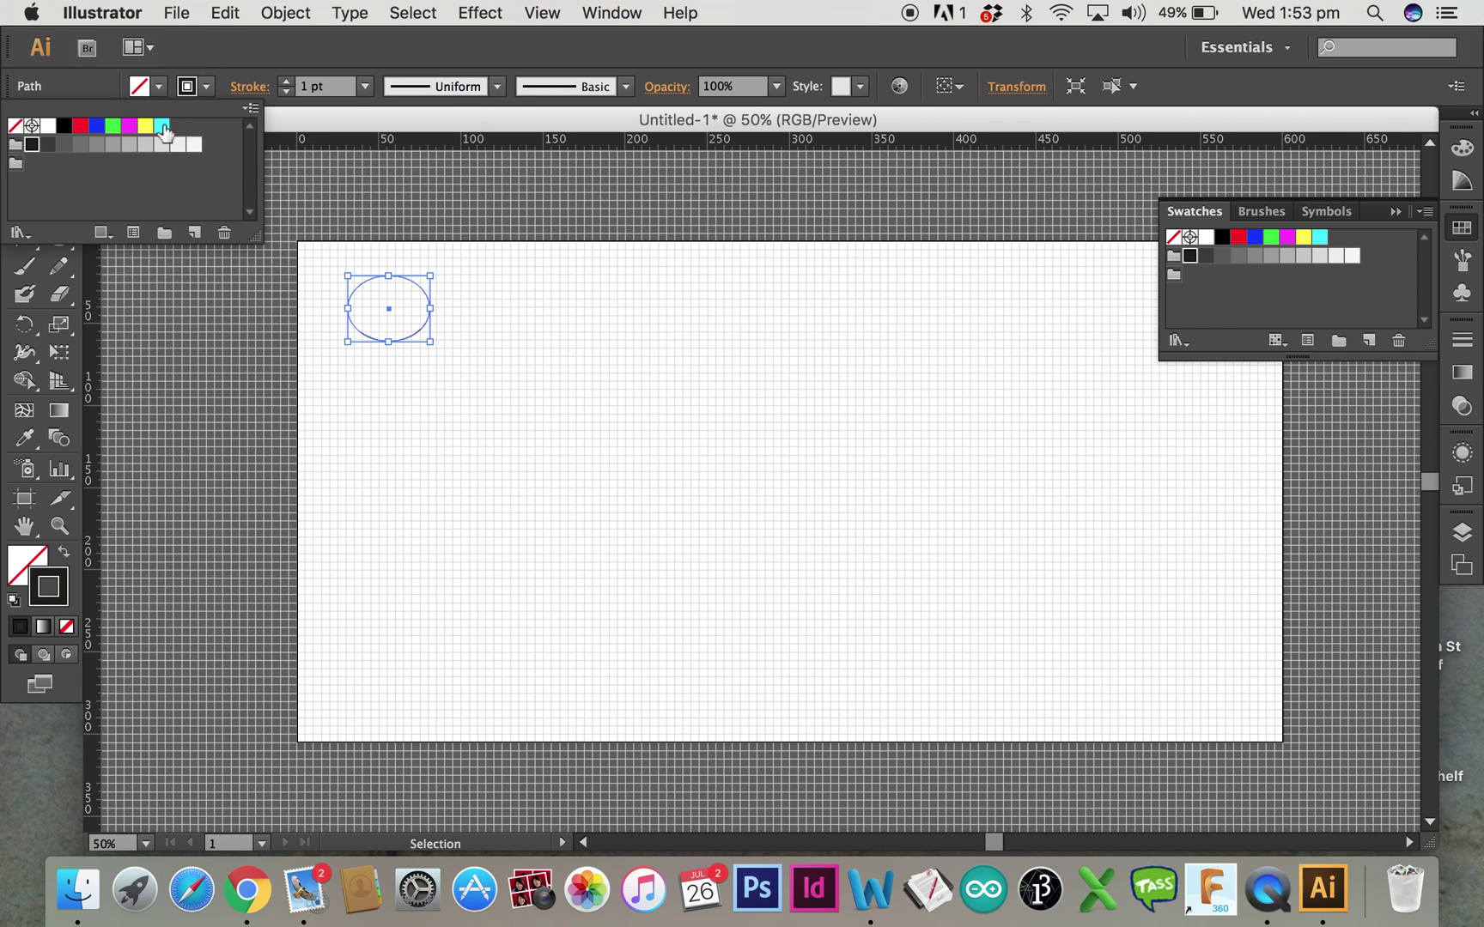
left_click(82, 129)
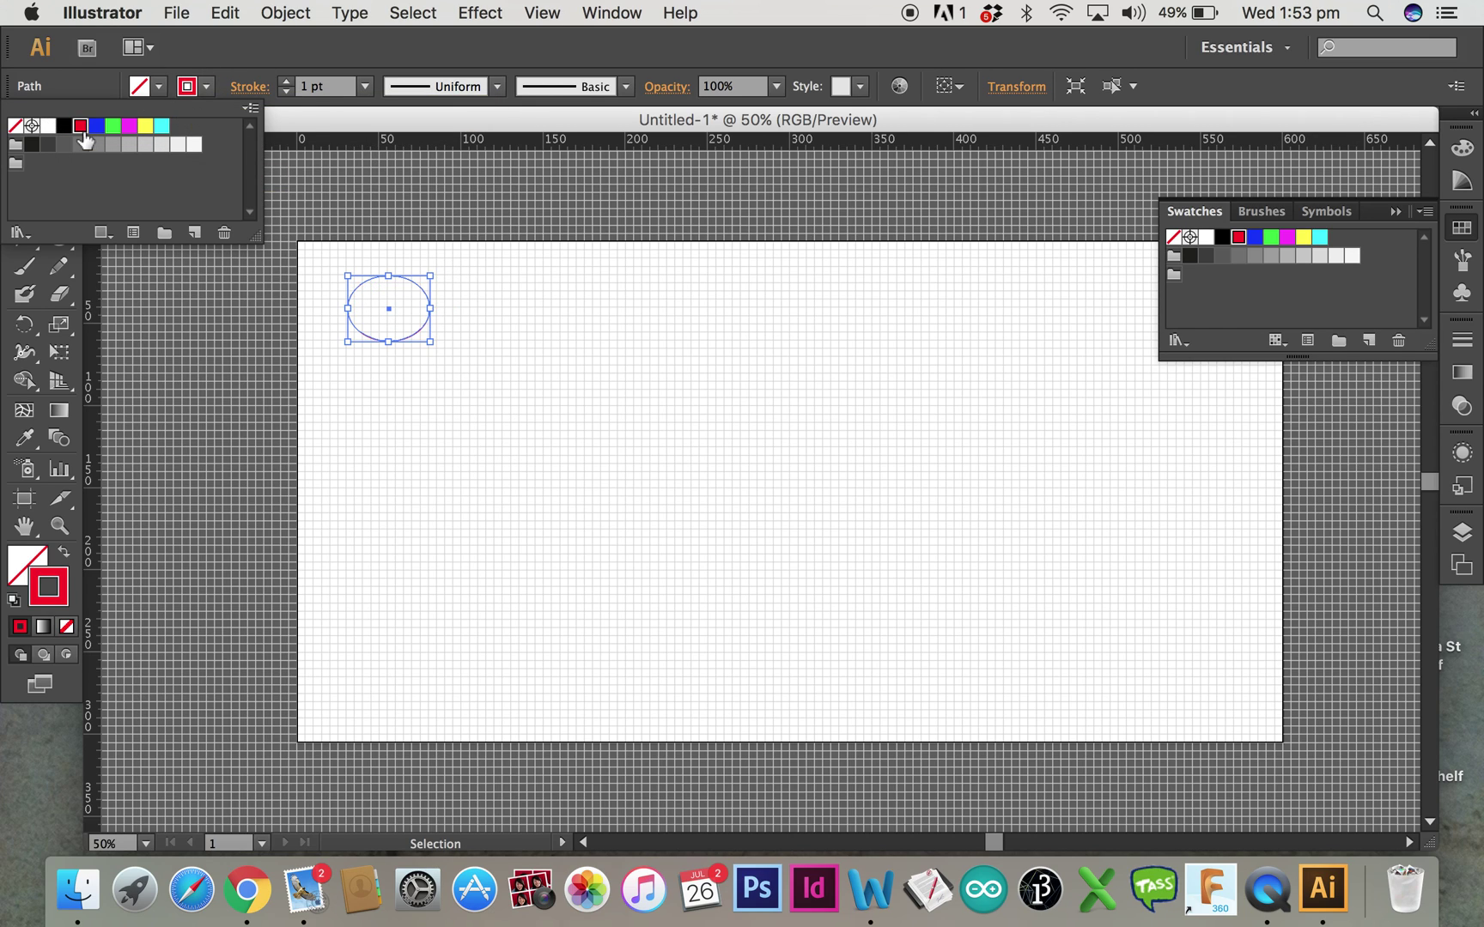
left_click(502, 403)
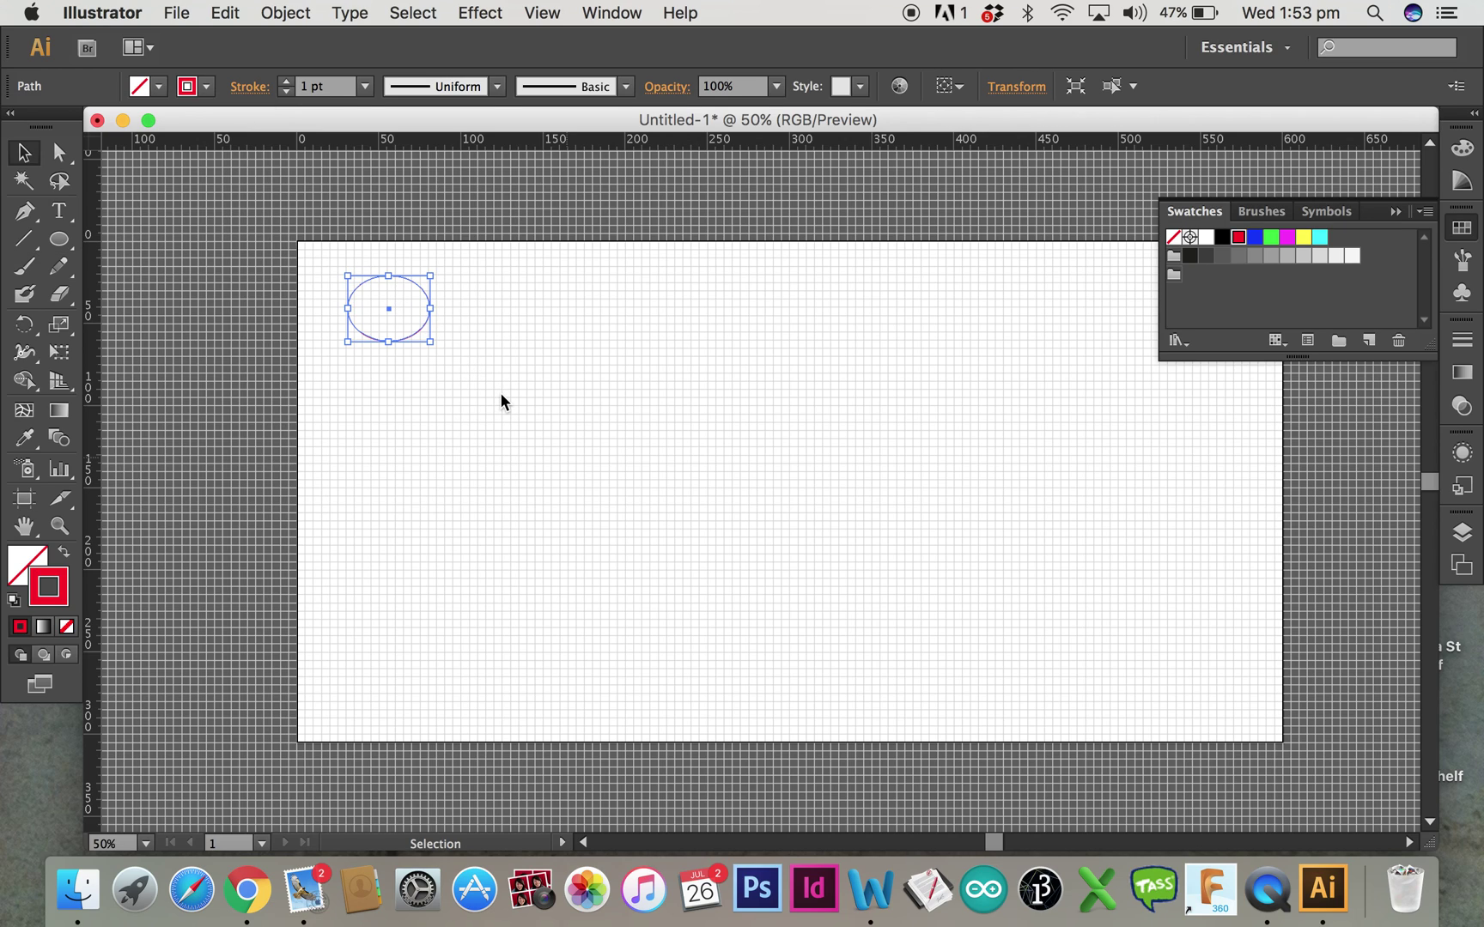
left_click(502, 403)
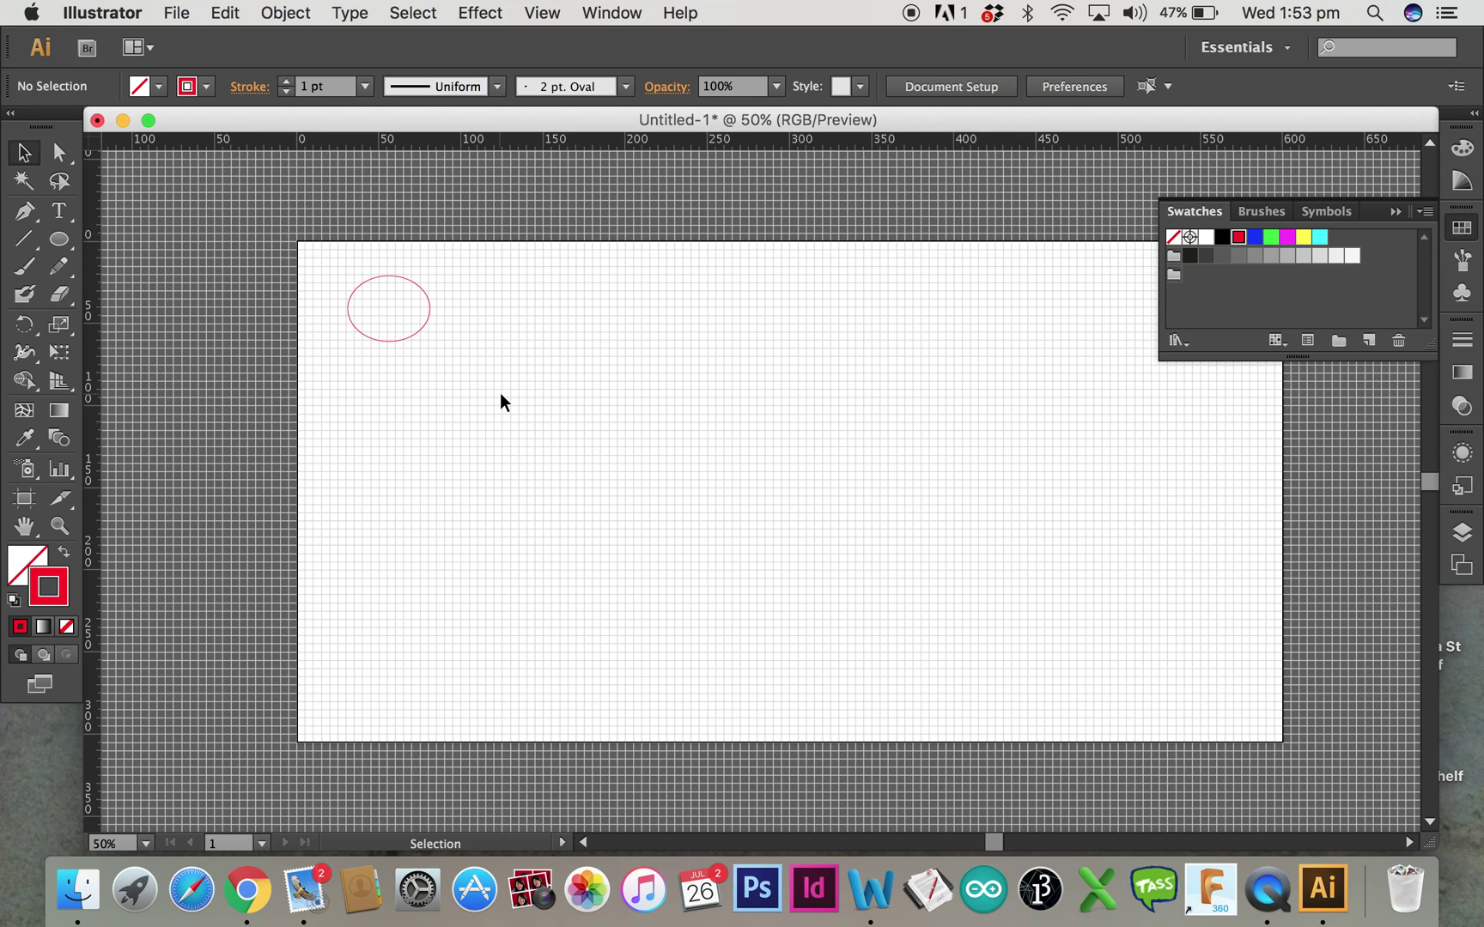
left_click(422, 337)
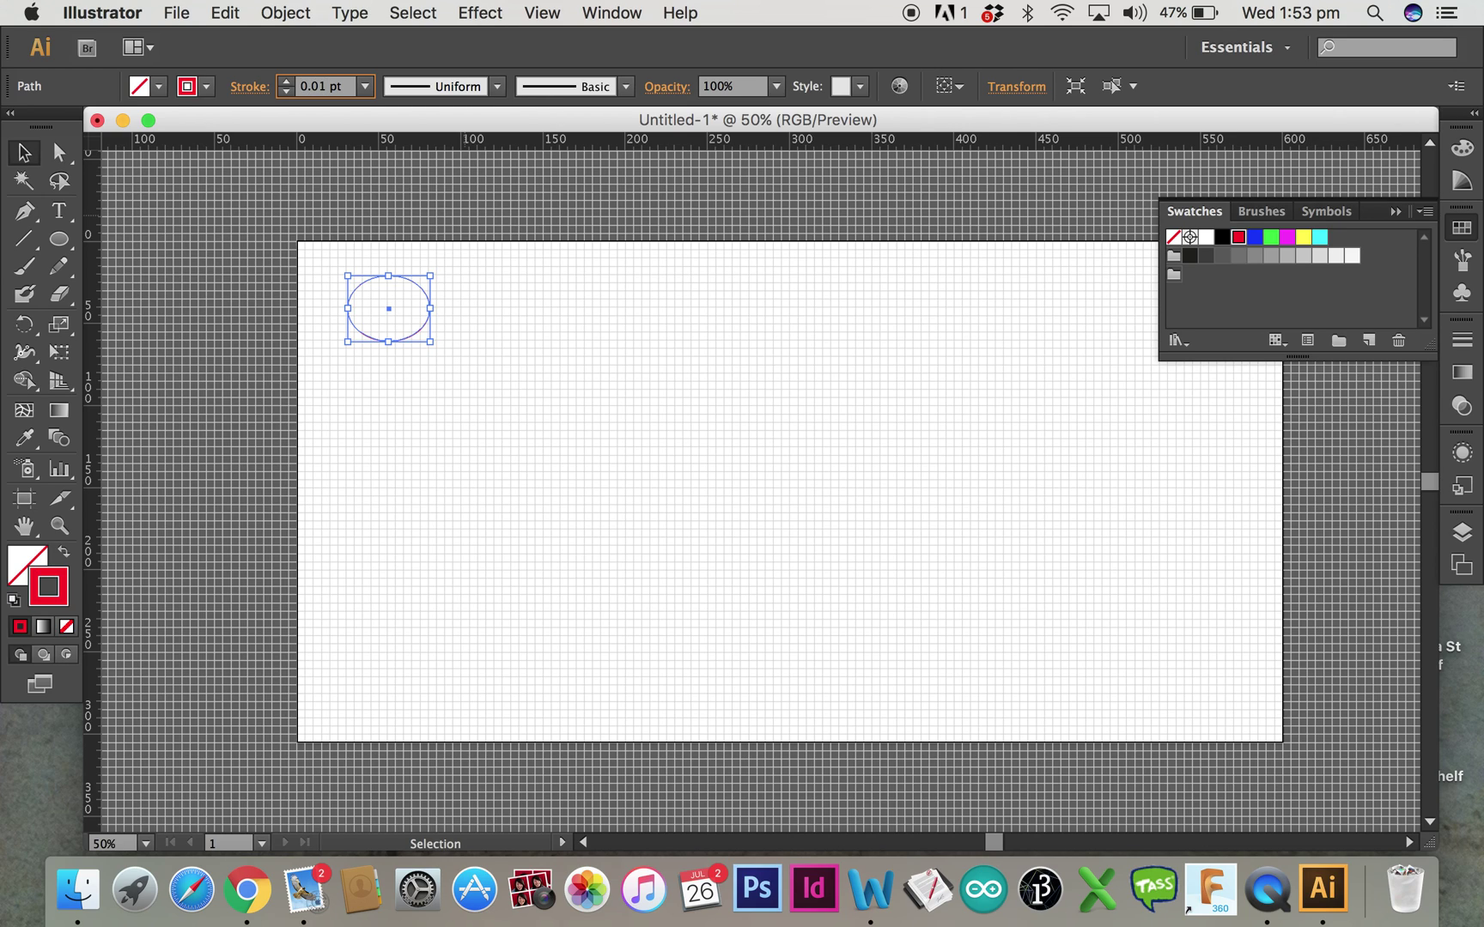
key("Return")
left_click(421, 433)
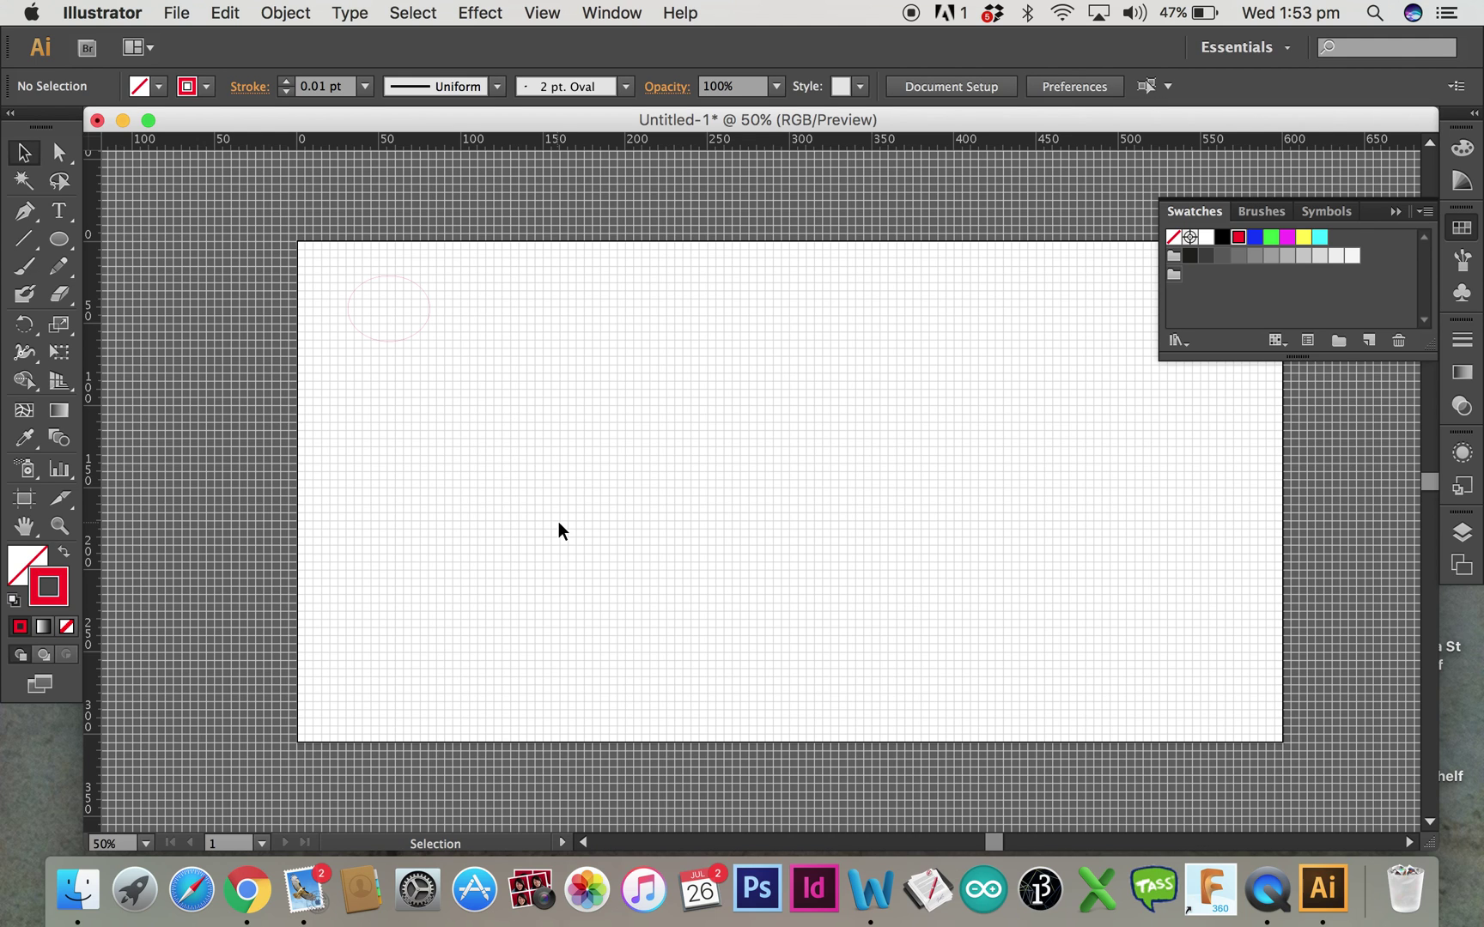
Zoom the artboard in to 100%
key("a")
key("super+=")
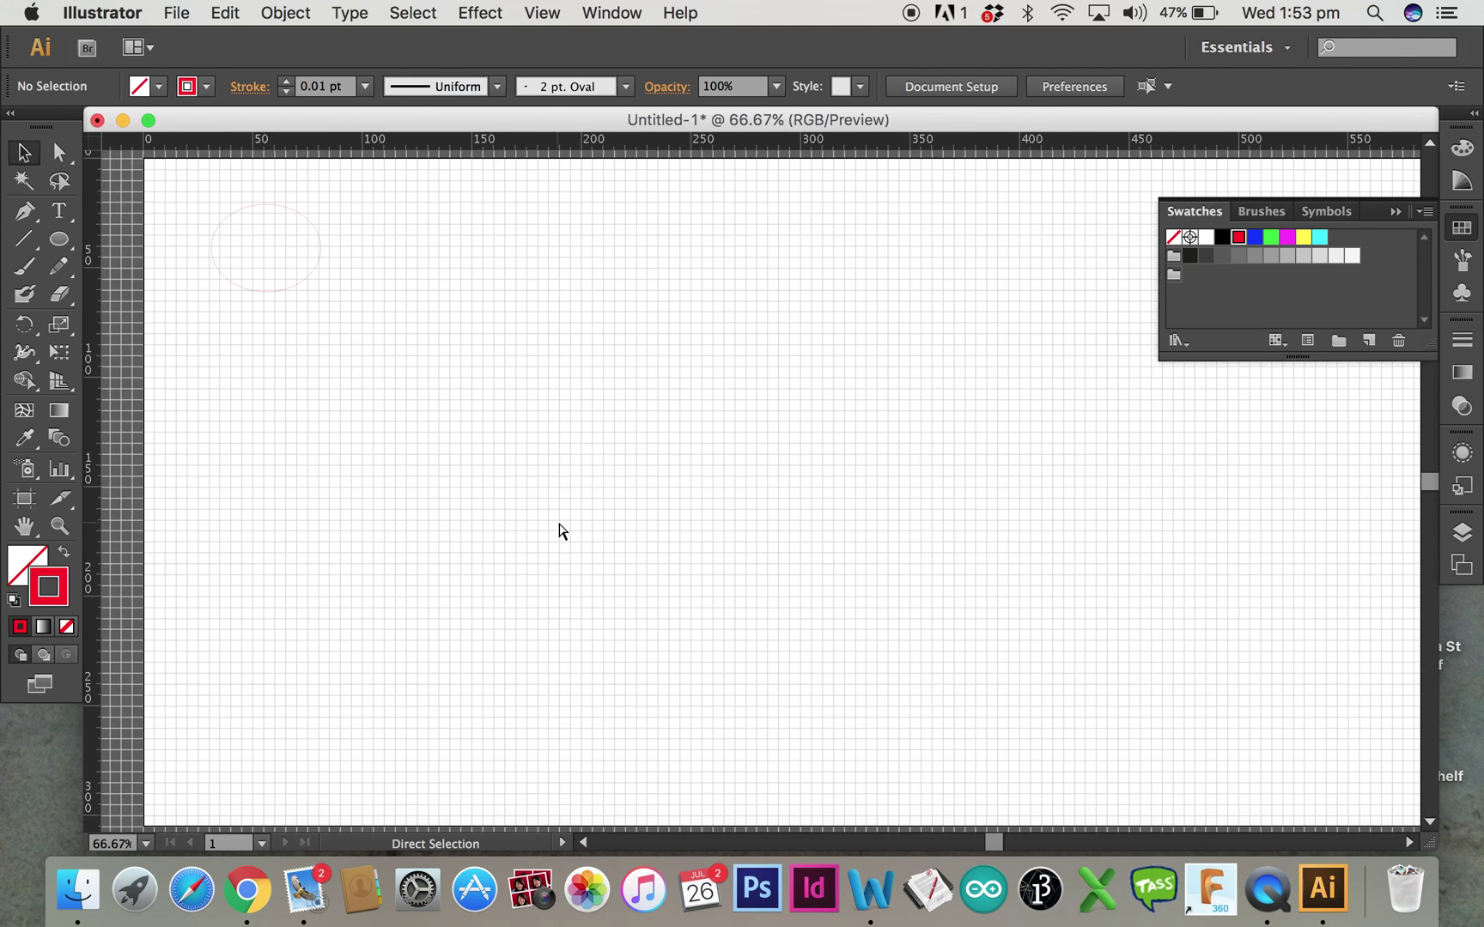
key("super+=")
key("v")
scroll(558, 530, "up", 2)
scroll(558, 530, "left", 4)
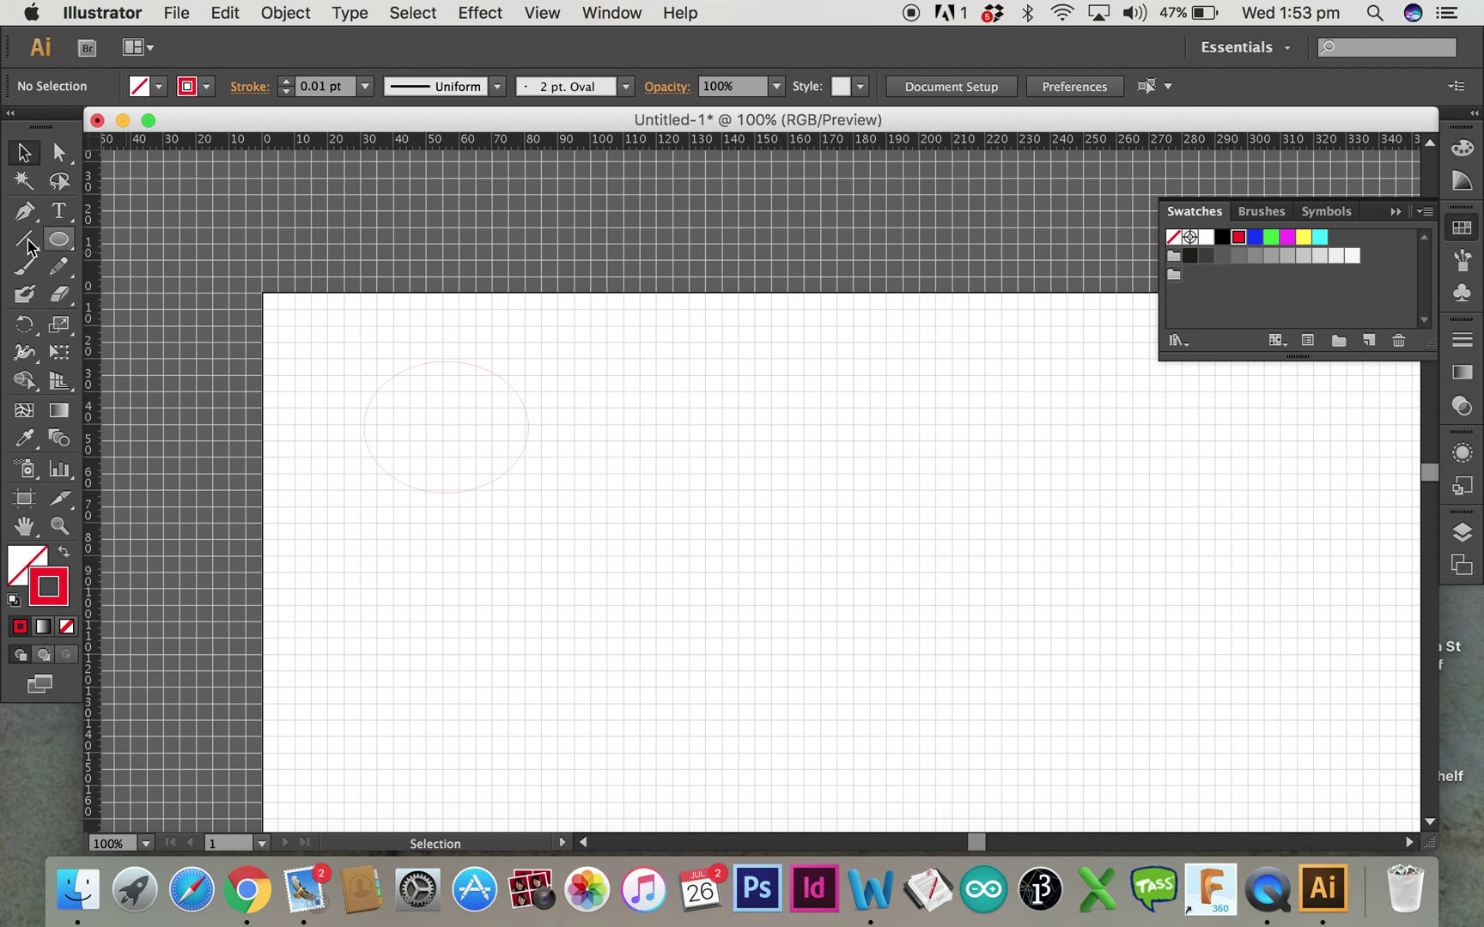
With the Type tool, set no stroke and RGB Black fill, then start text inside the ellipse
left_click(59, 211)
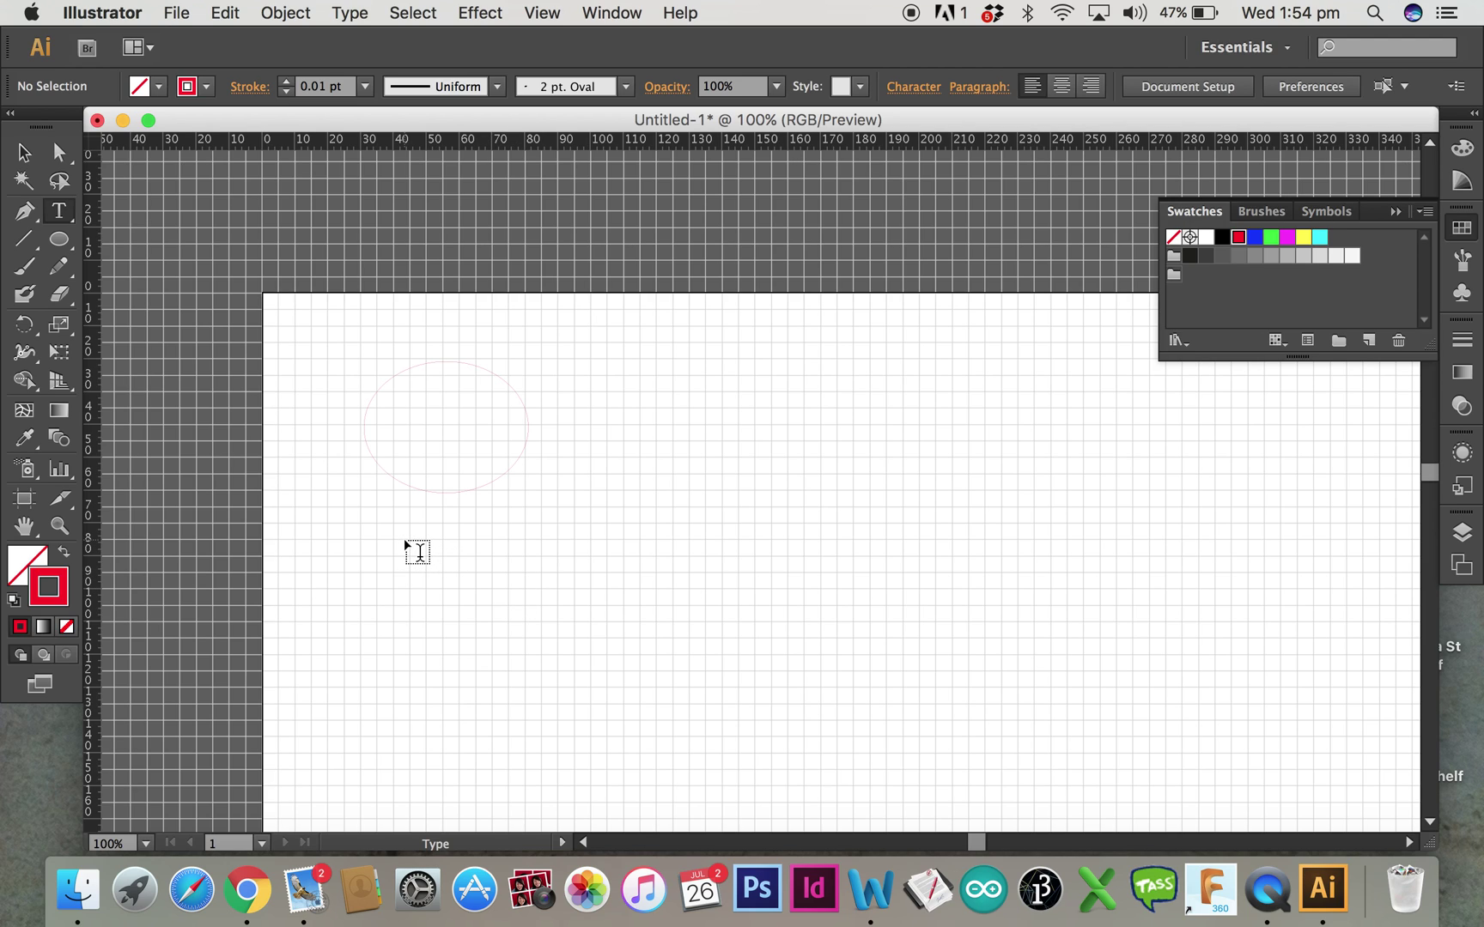
left_click(206, 86)
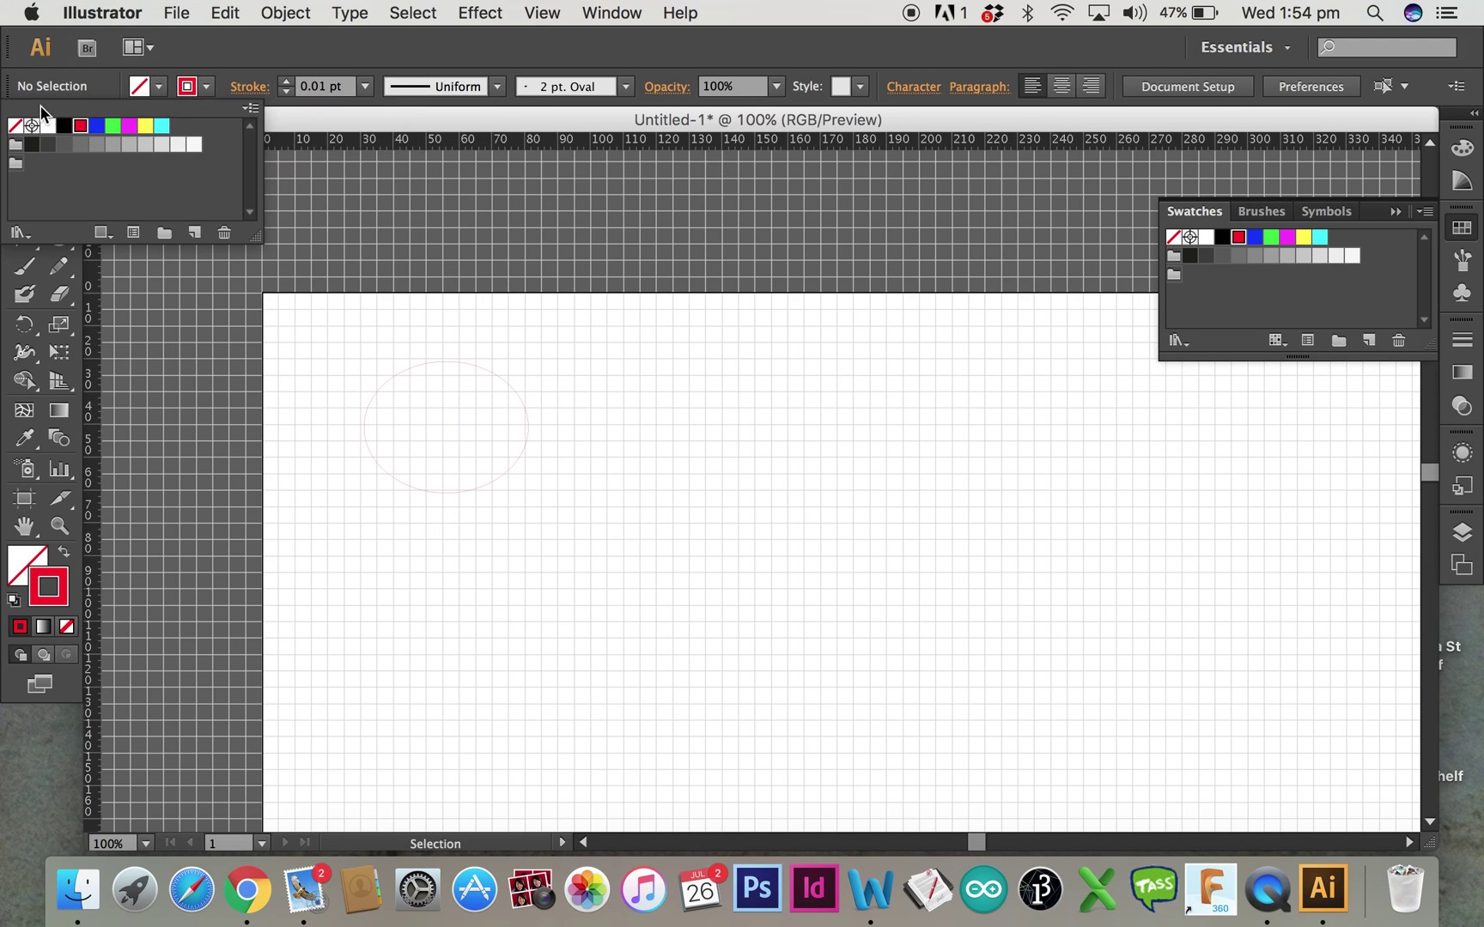
left_click(14, 125)
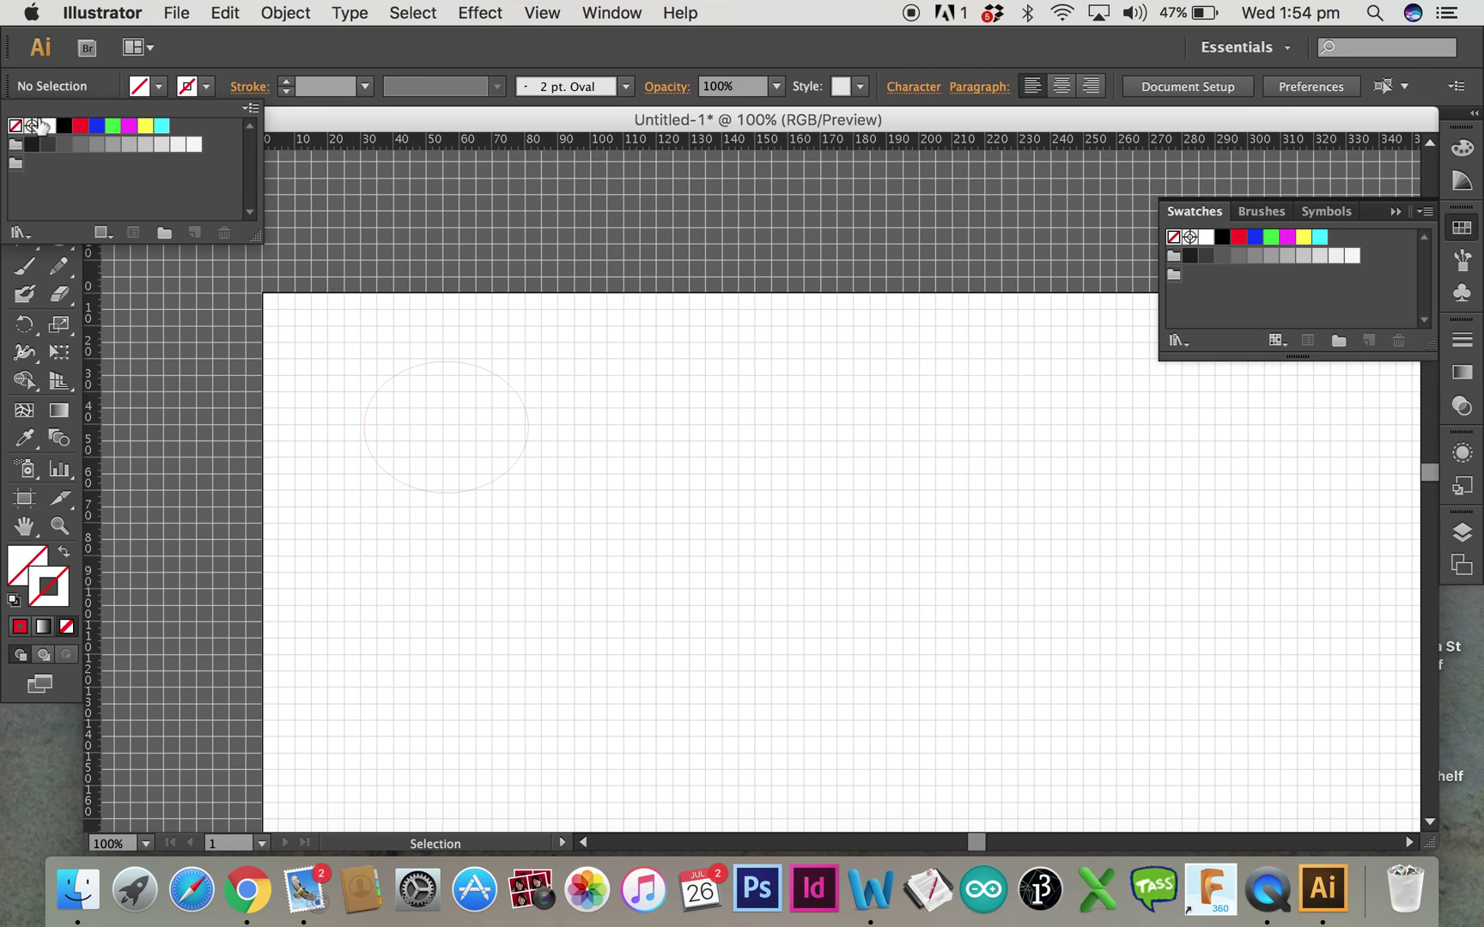
left_click(159, 87)
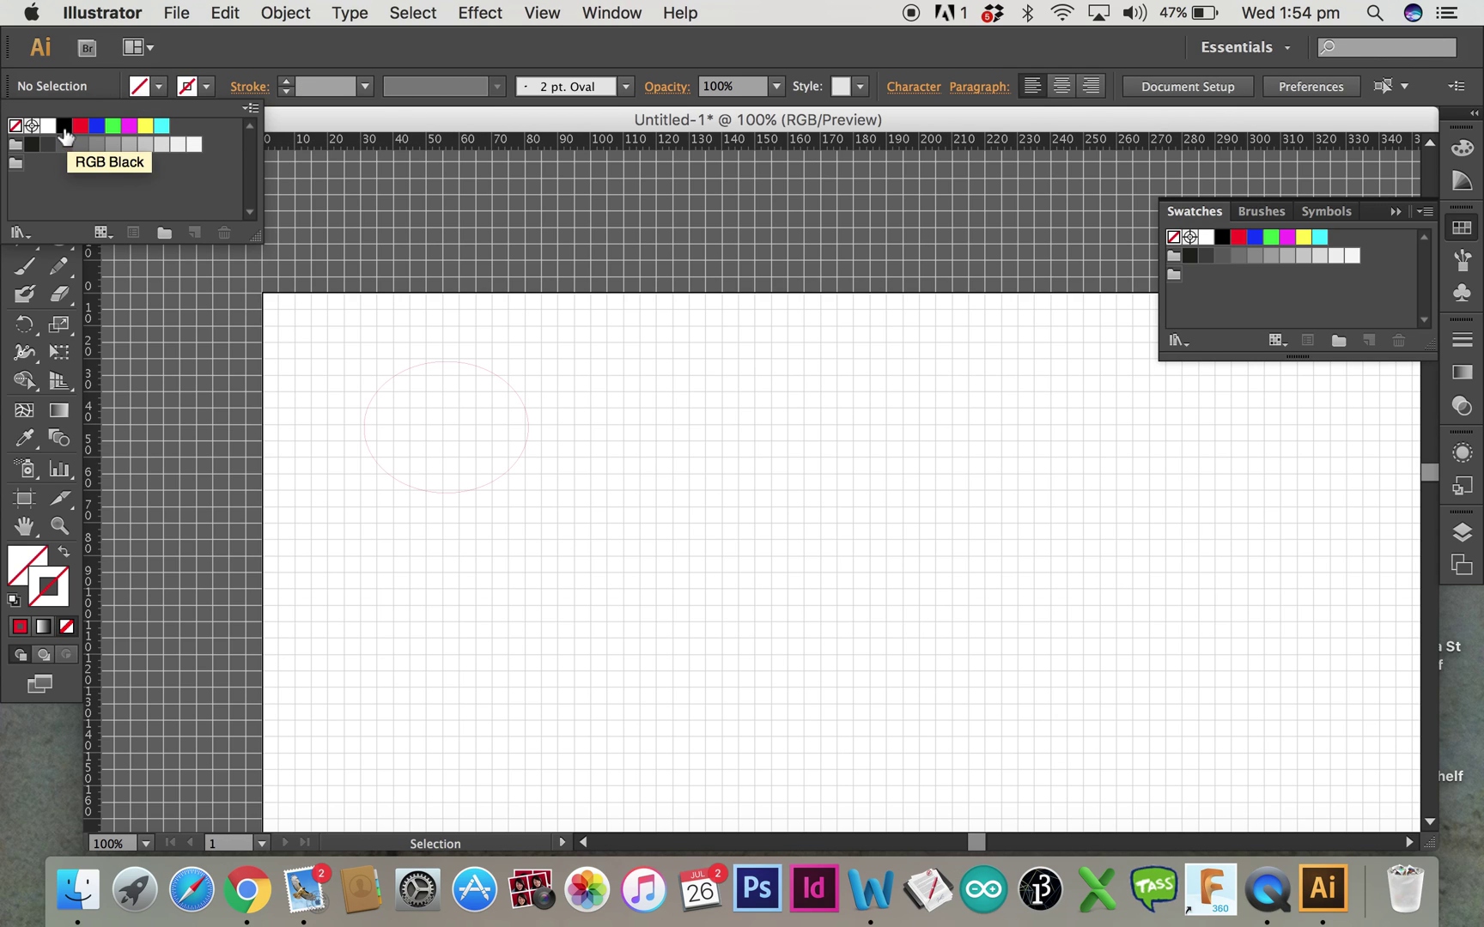
left_click(64, 129)
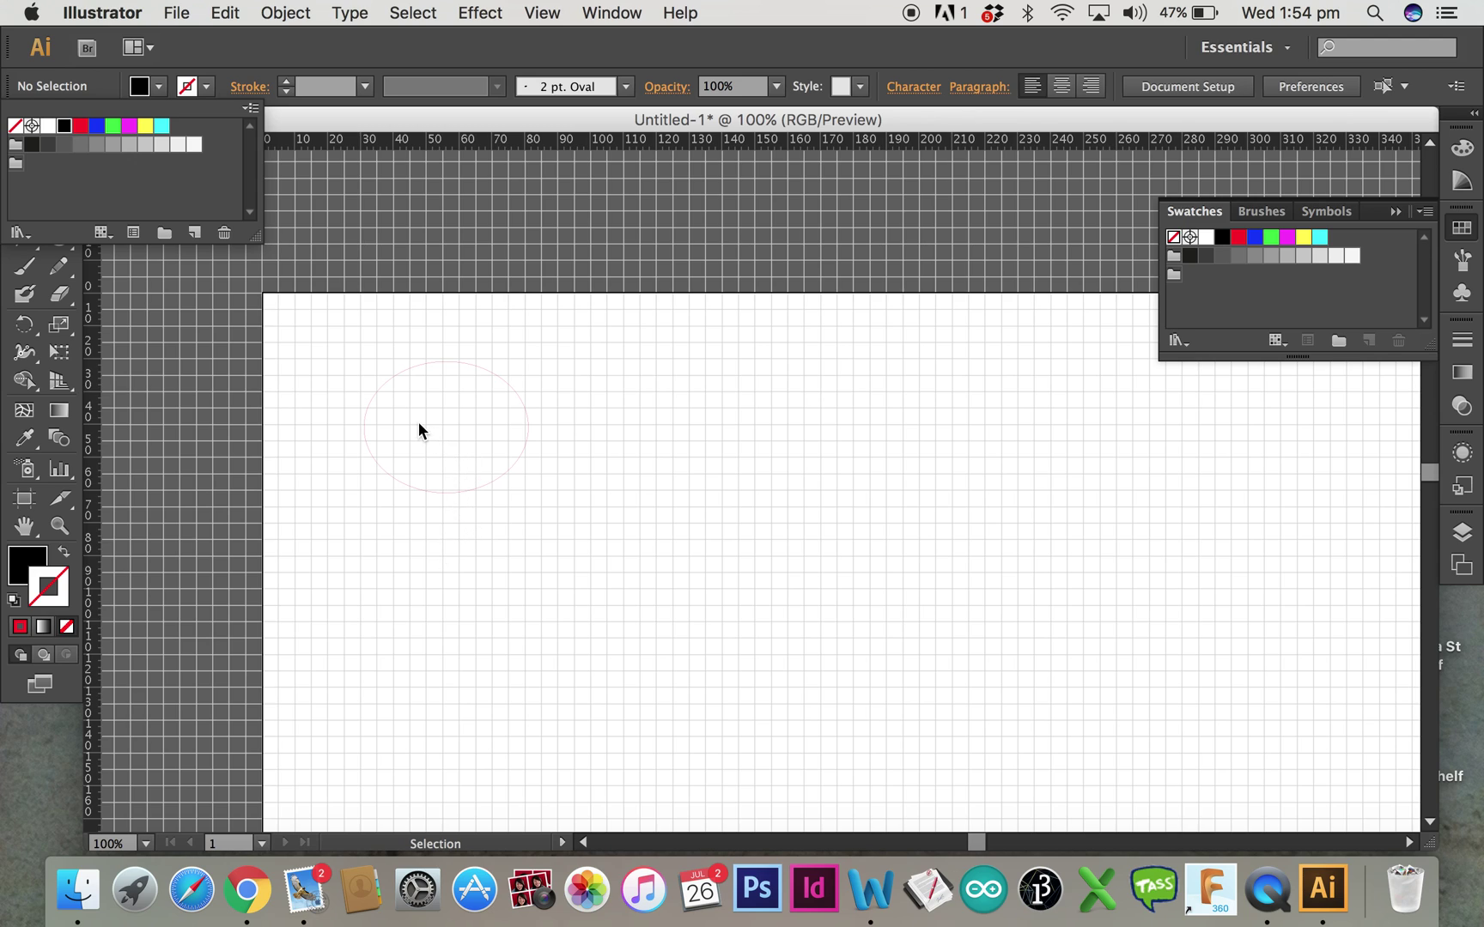
key("t")
left_click(404, 396)
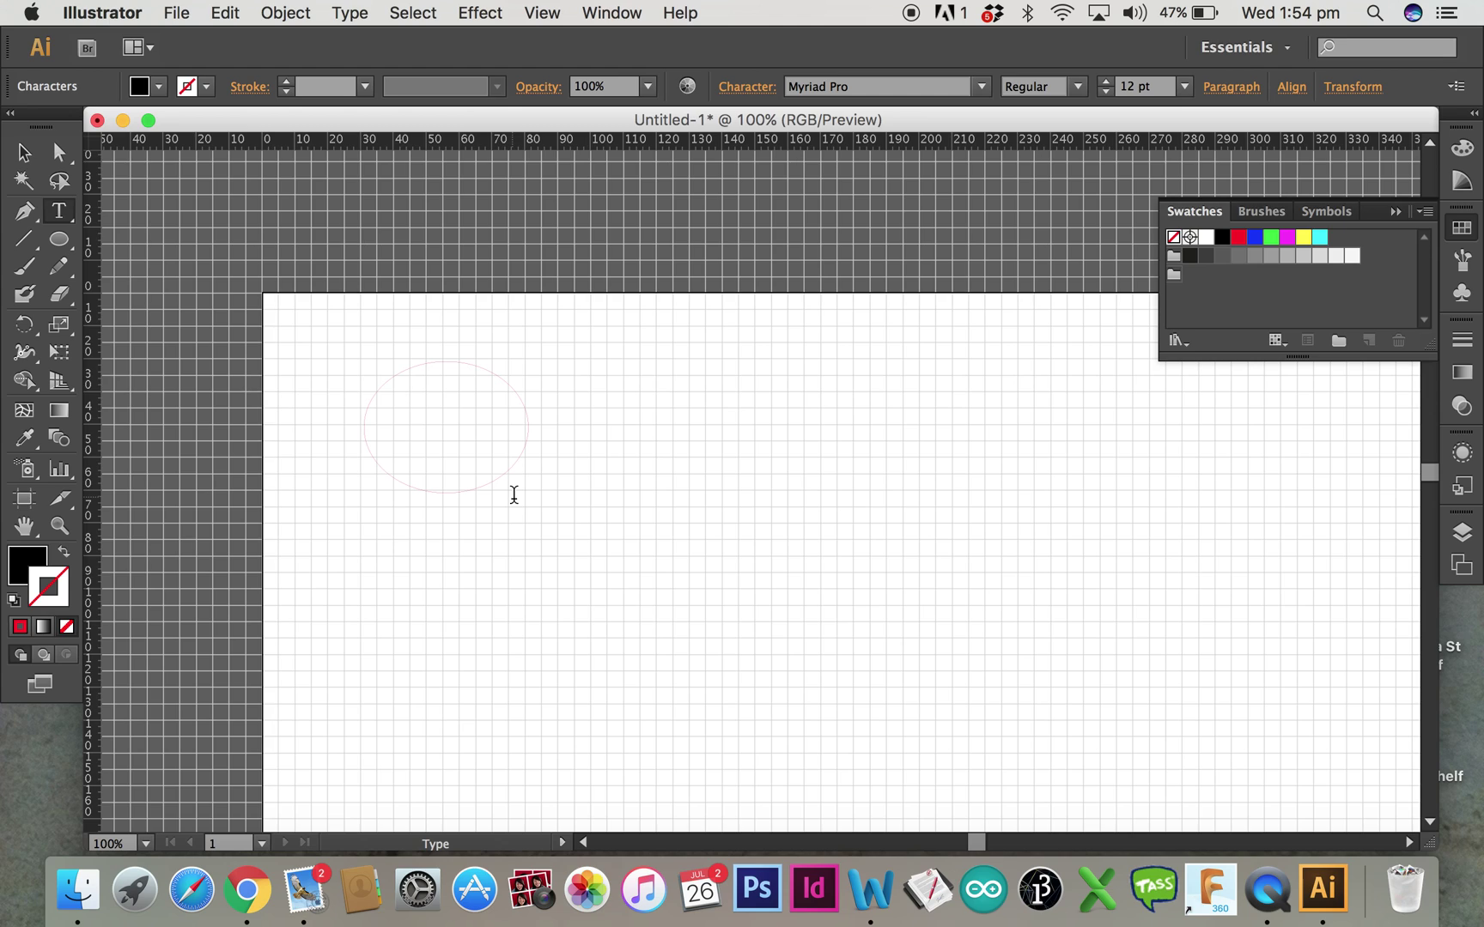
Type "Dads' Keys" and scale the text up
type("Dads' Keys")
left_click(18, 157)
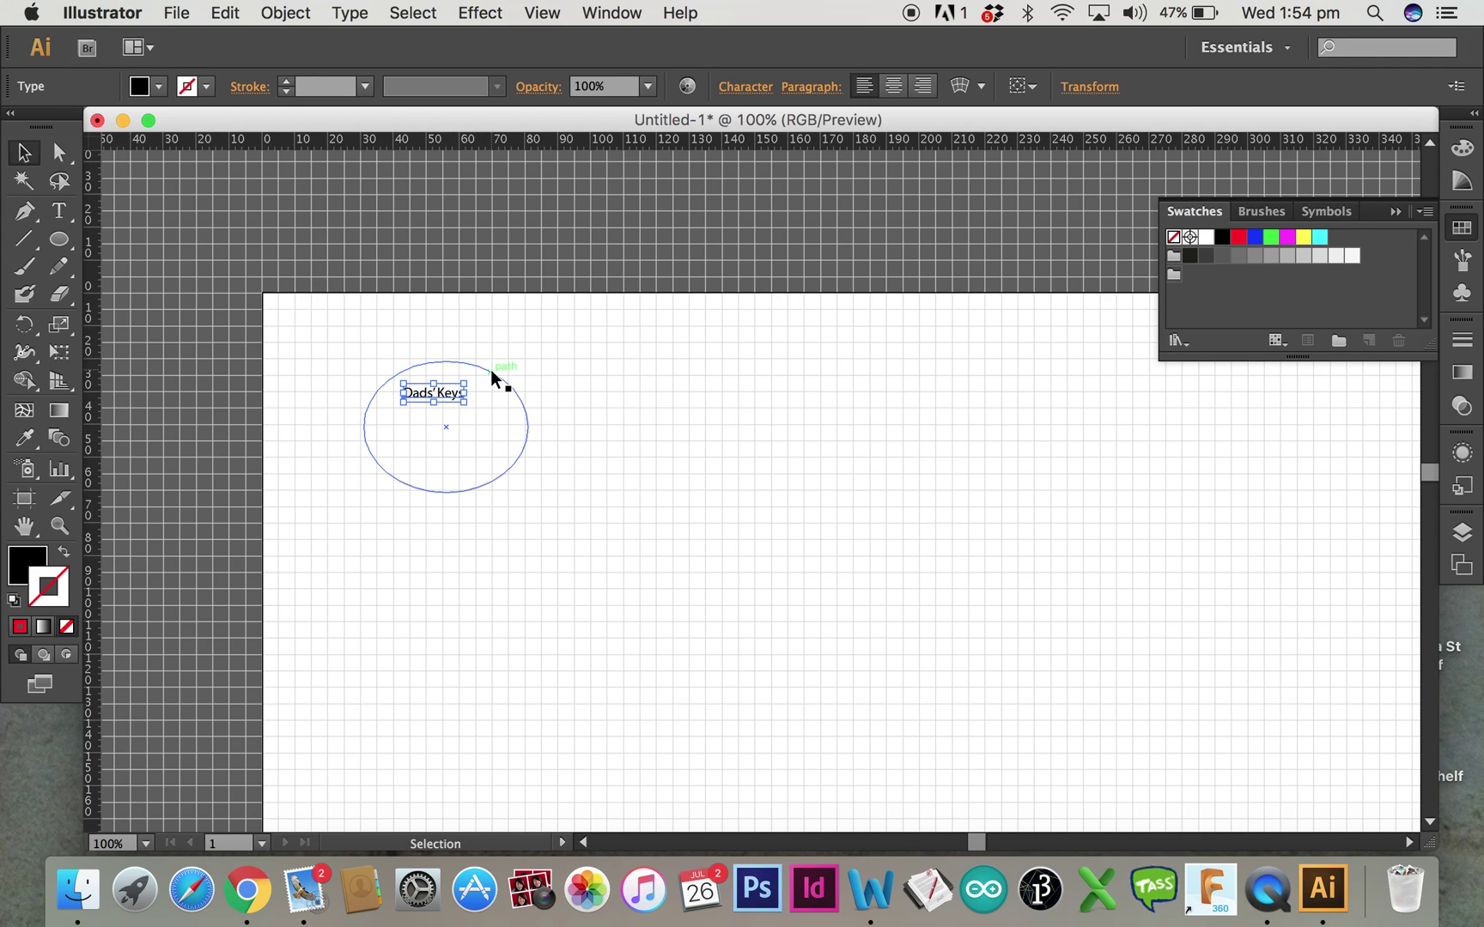
left_click_drag(464, 399, 495, 416)
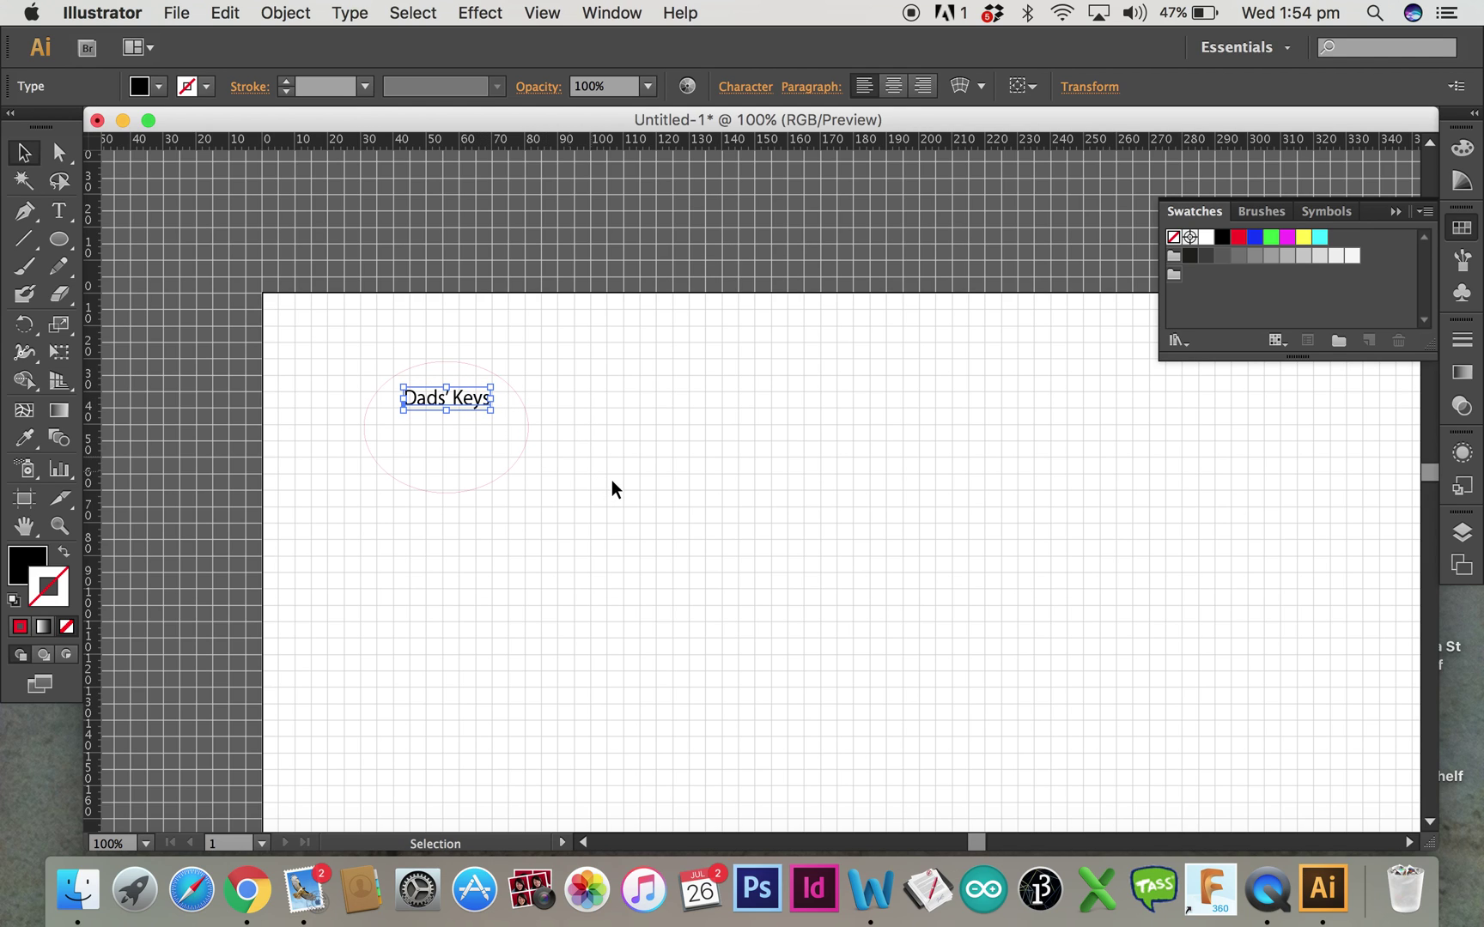
Change the Dads' Keys font style to Bold Italic
double_click(491, 398)
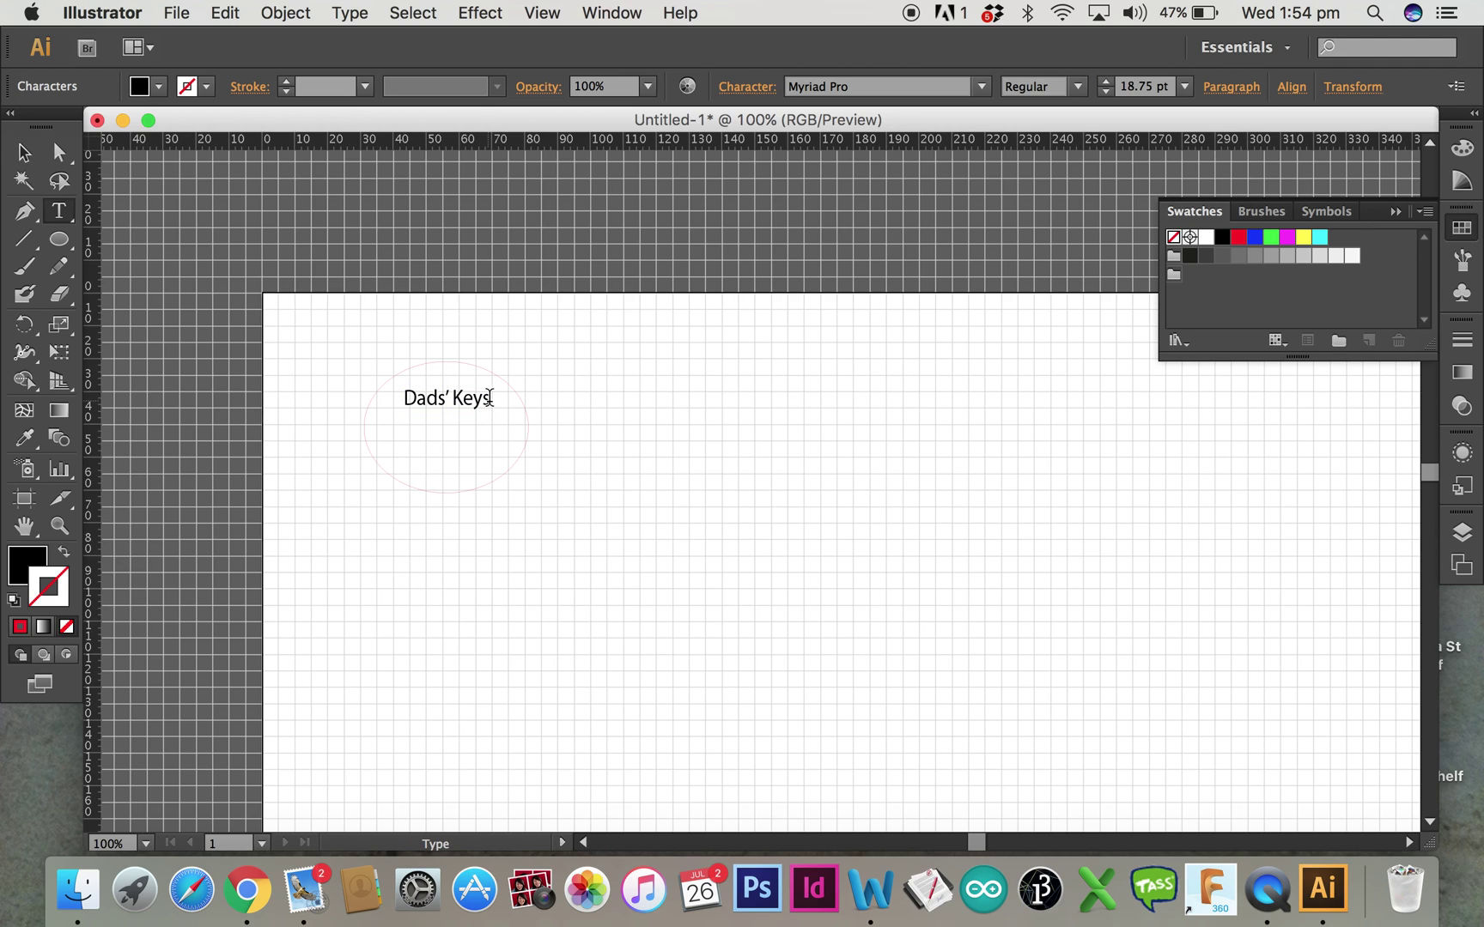
left_click_drag(493, 397, 402, 397)
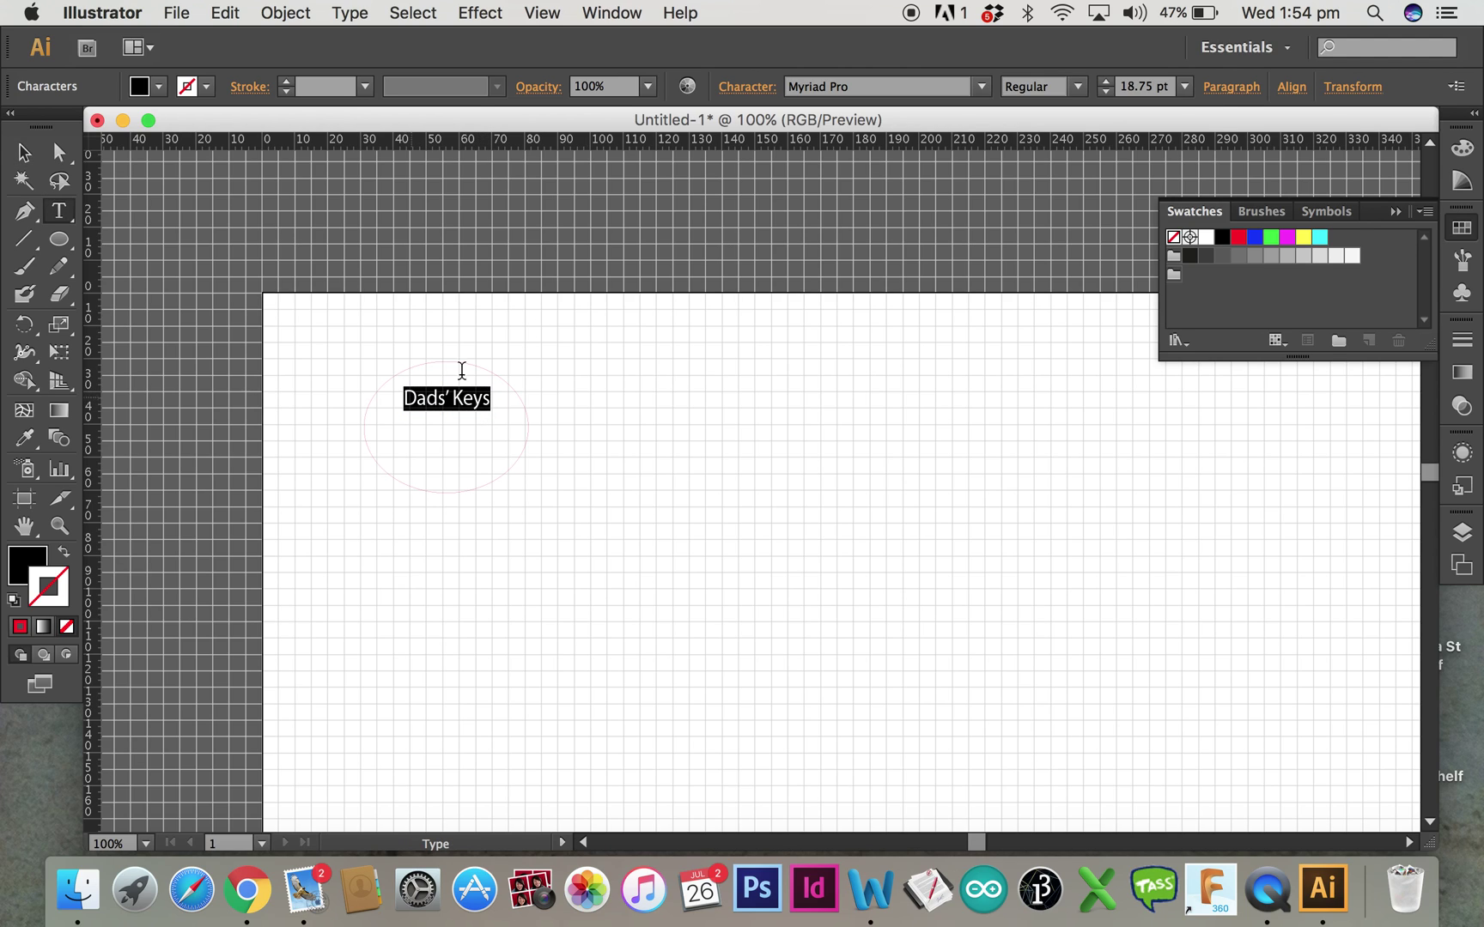
left_click(1074, 89)
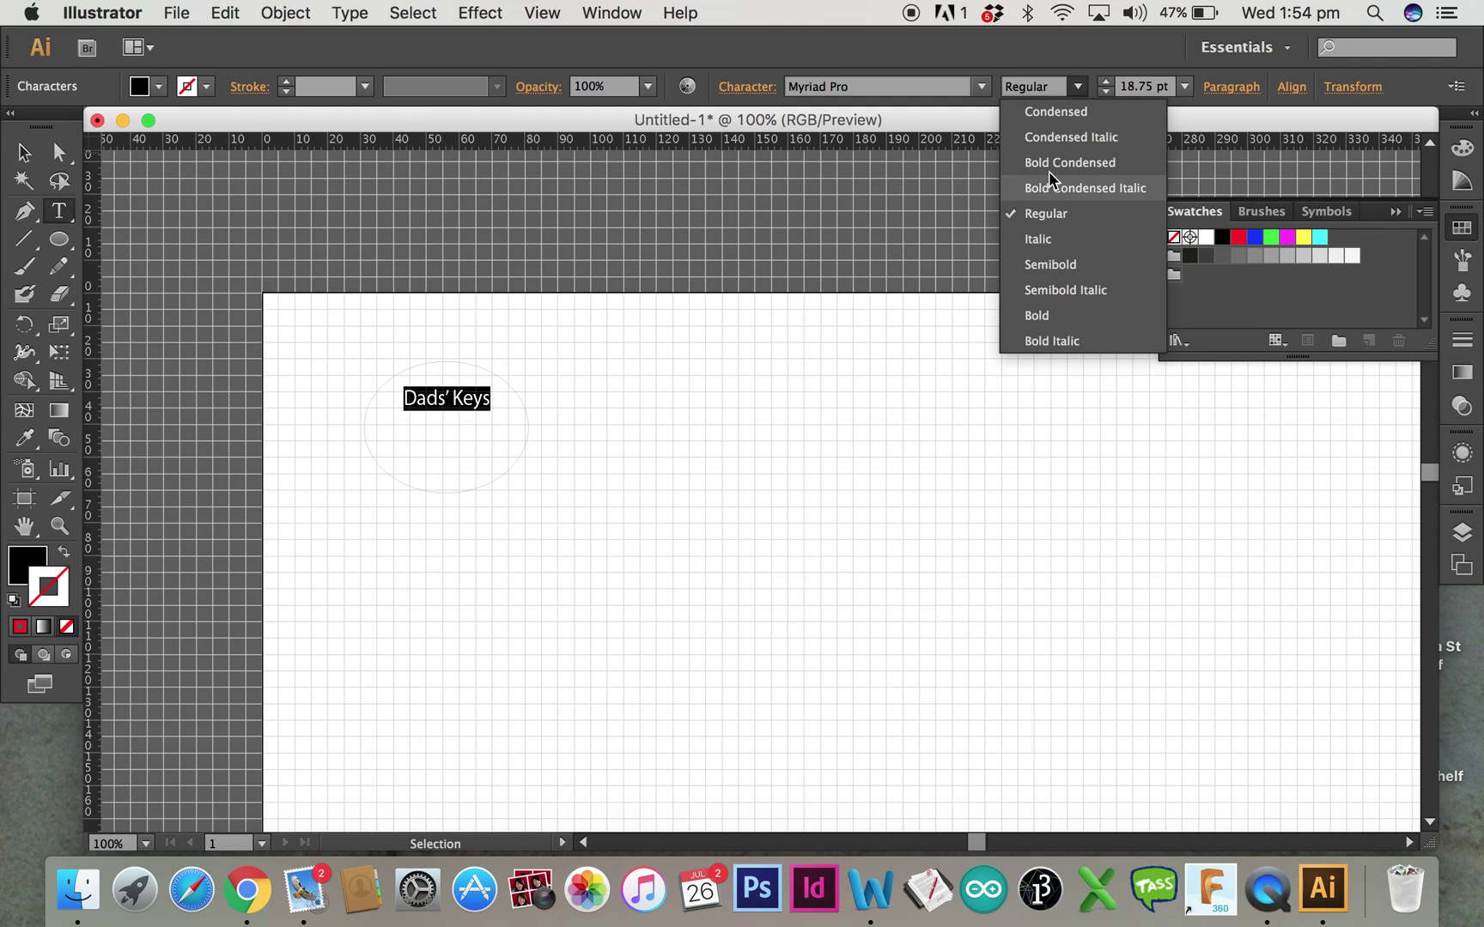
left_click(1058, 341)
left_click(704, 398)
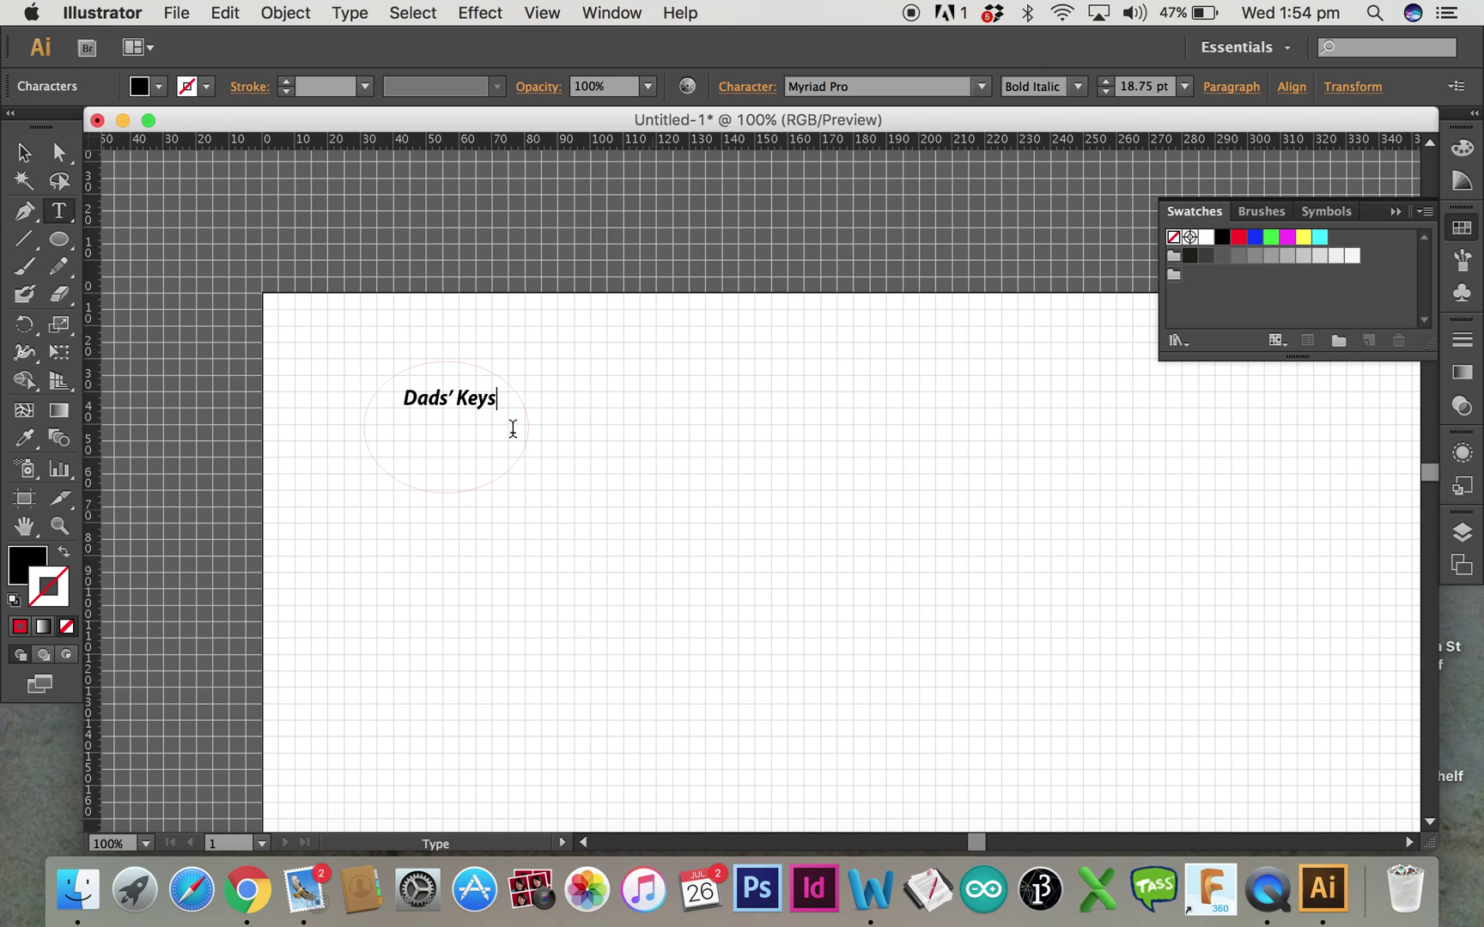
Move Dads' Keys into the centre of the ellipse
key("Escape")
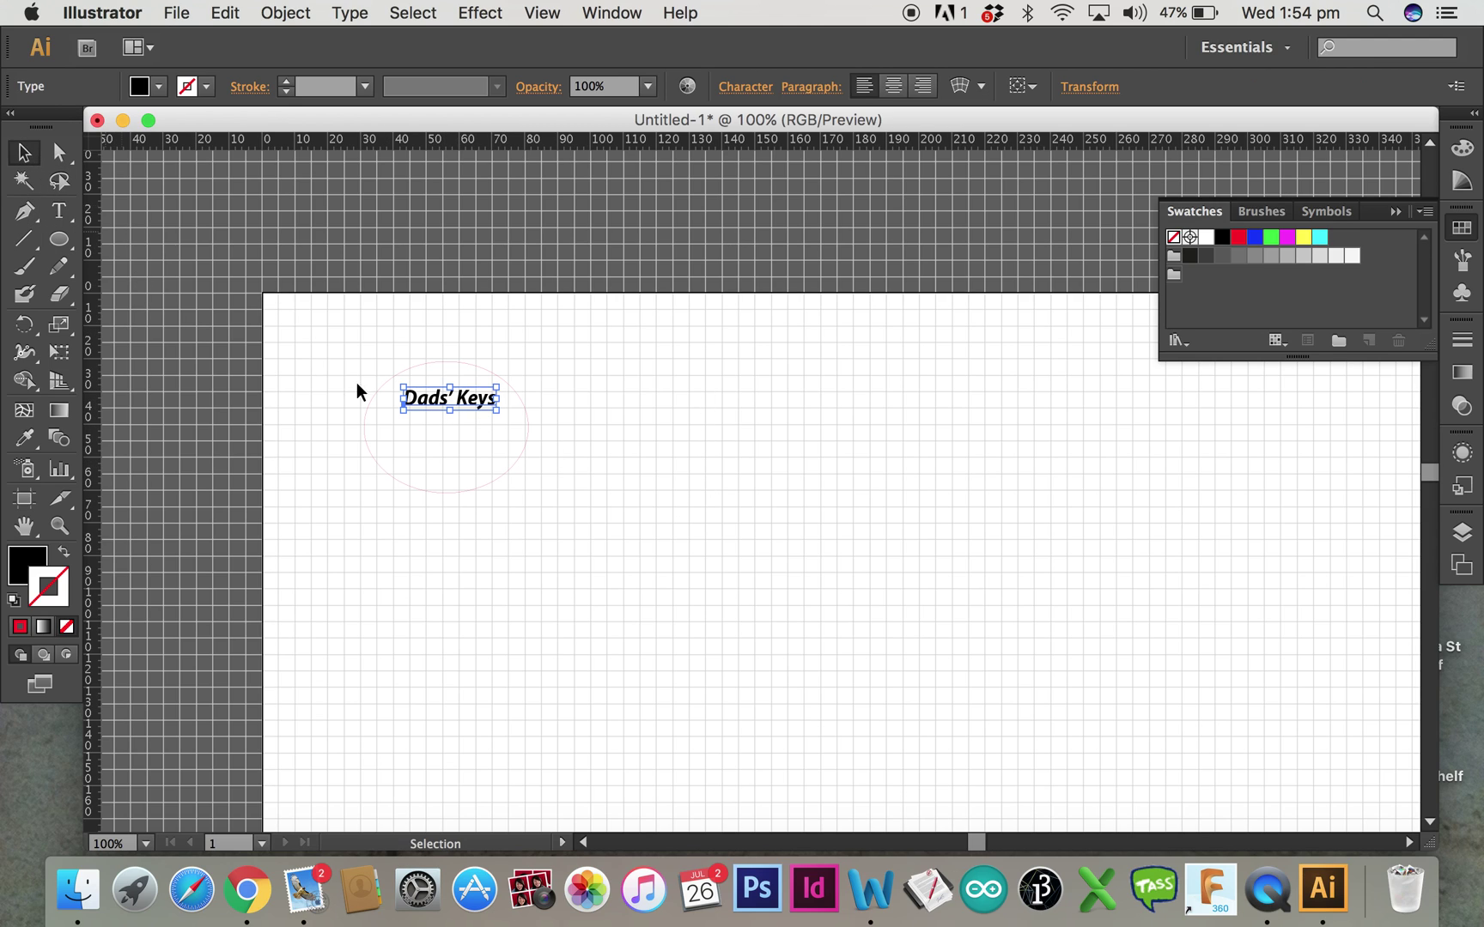
left_click_drag(437, 400, 429, 402)
left_click(661, 440)
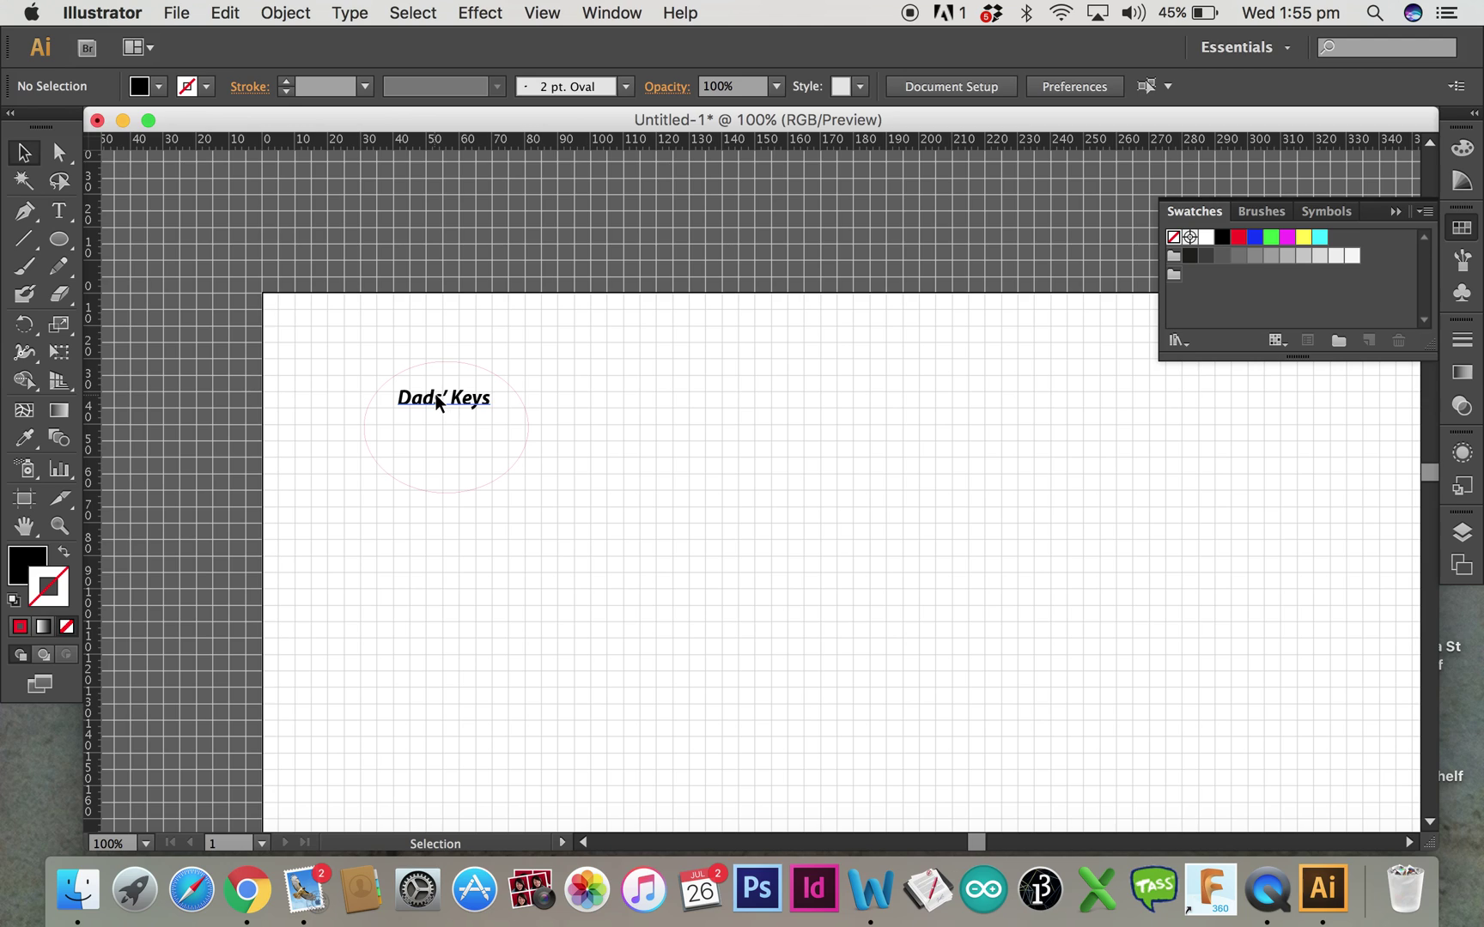
left_click_drag(436, 400, 442, 414)
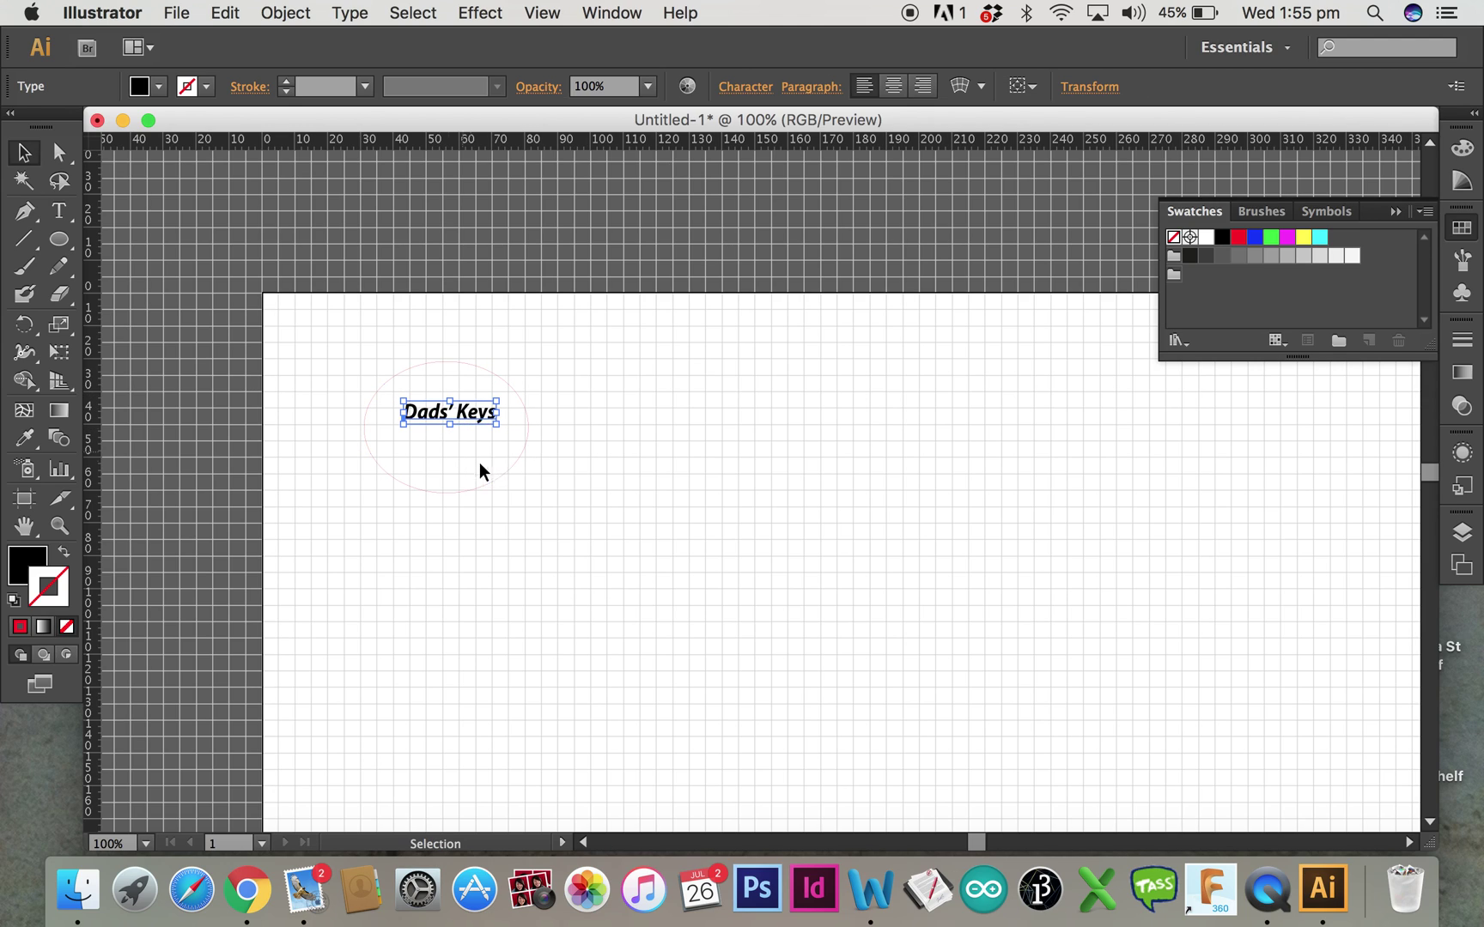
left_click(630, 469)
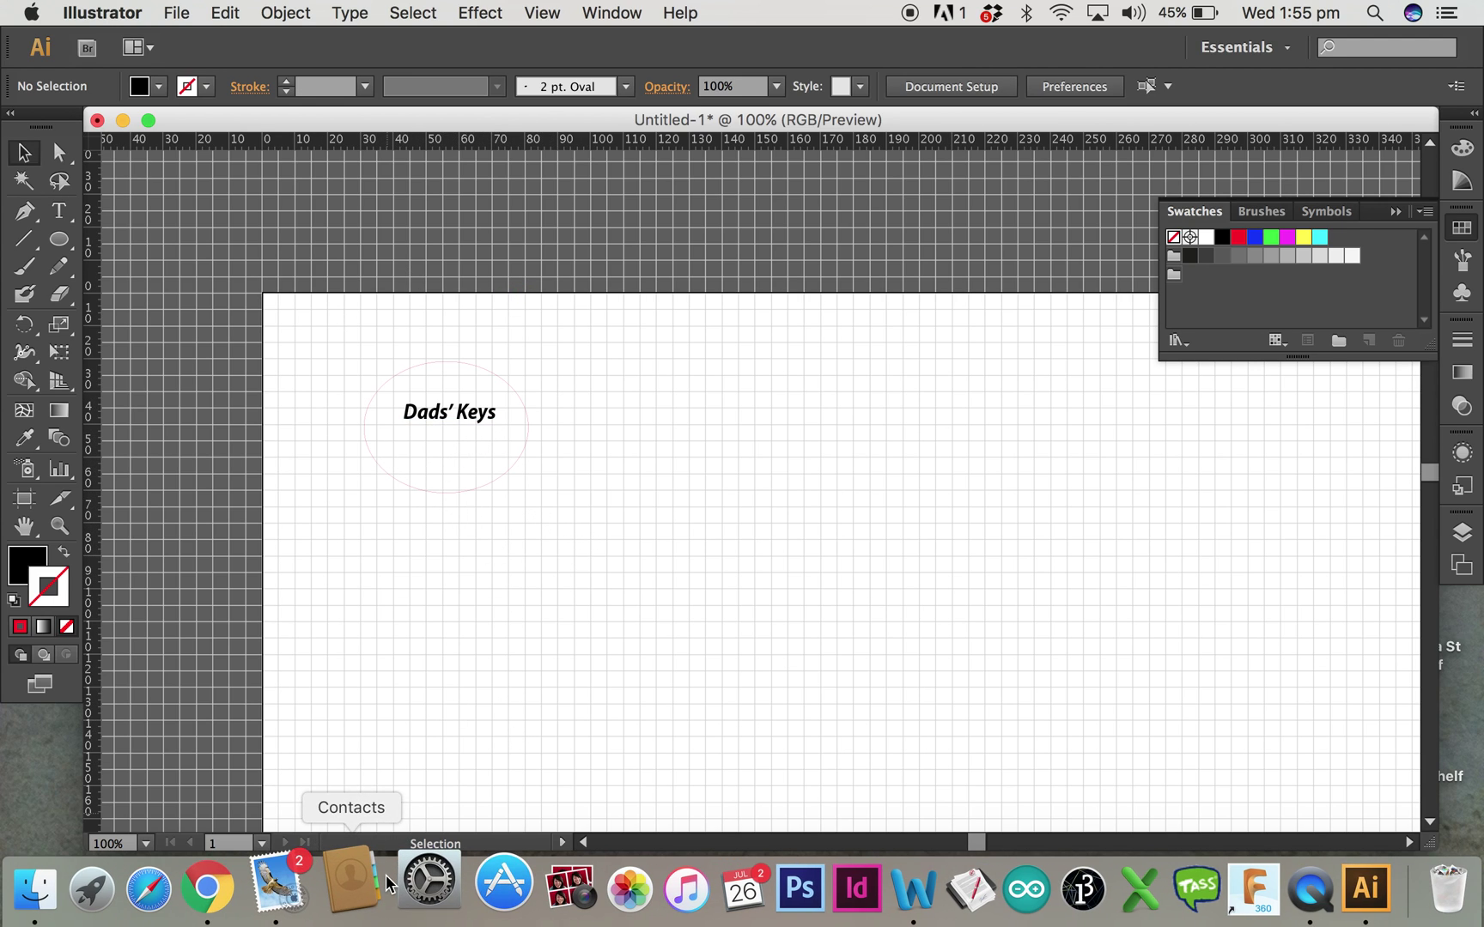
Search Google in Chrome for hammer silhouettes
left_click(265, 895)
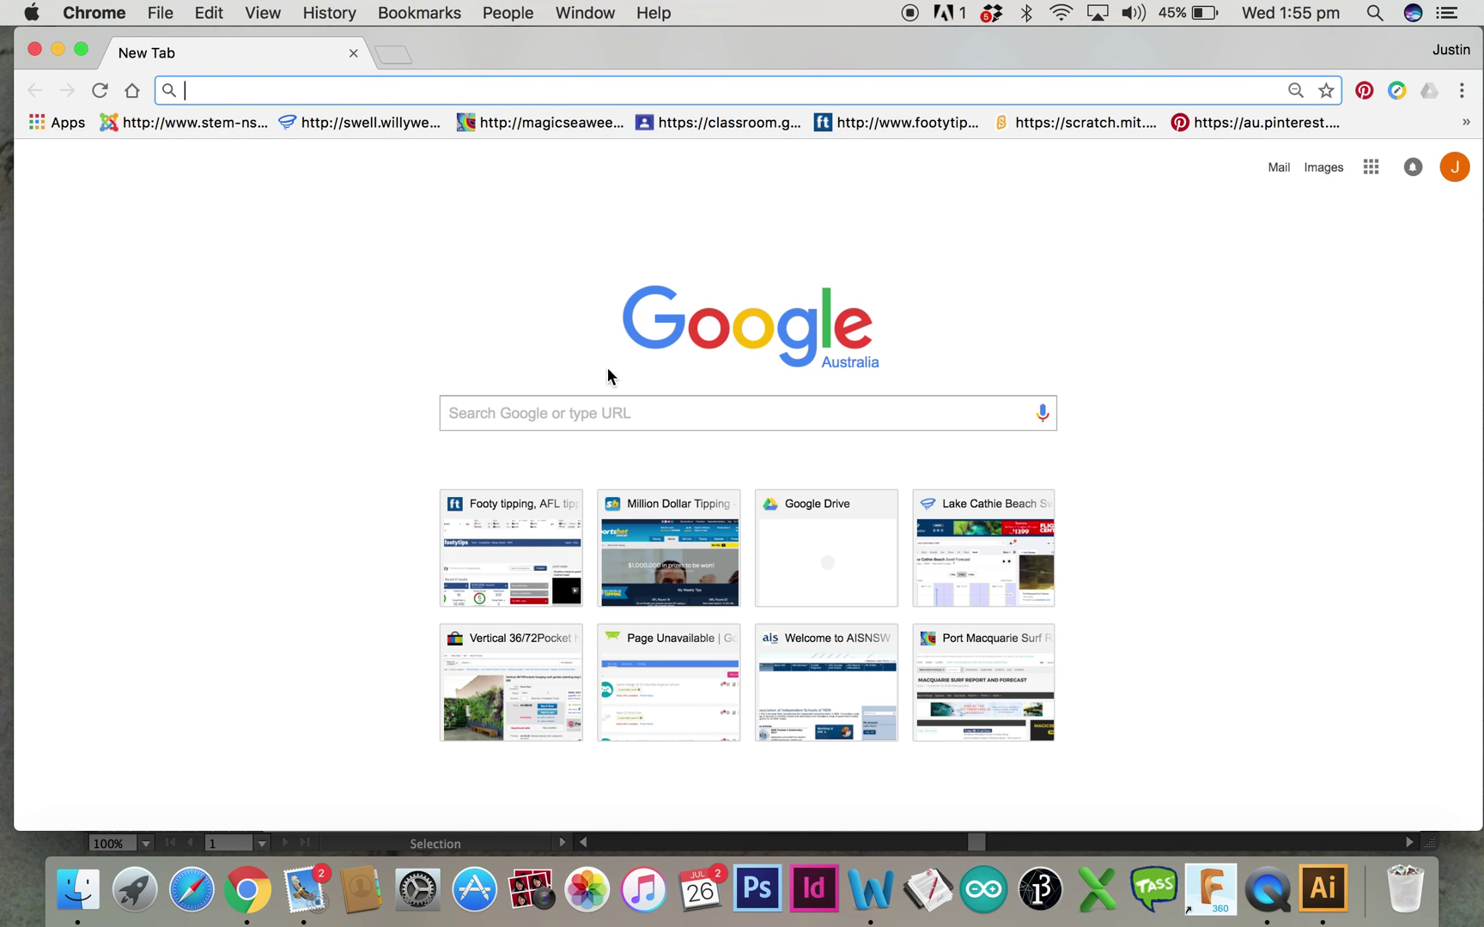
left_click(570, 414)
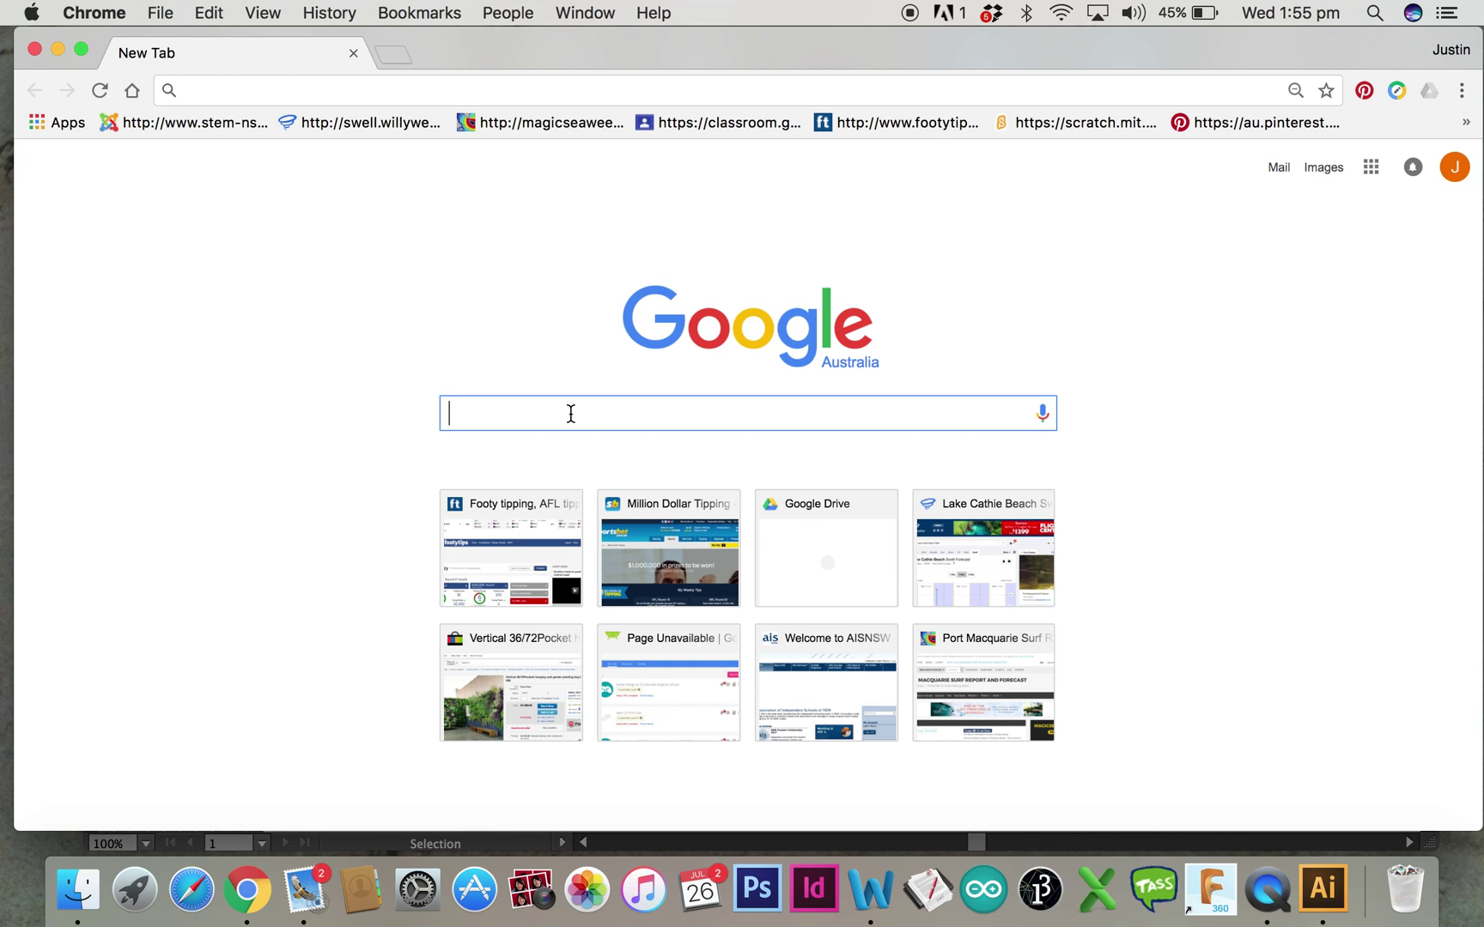
type("Hamm")
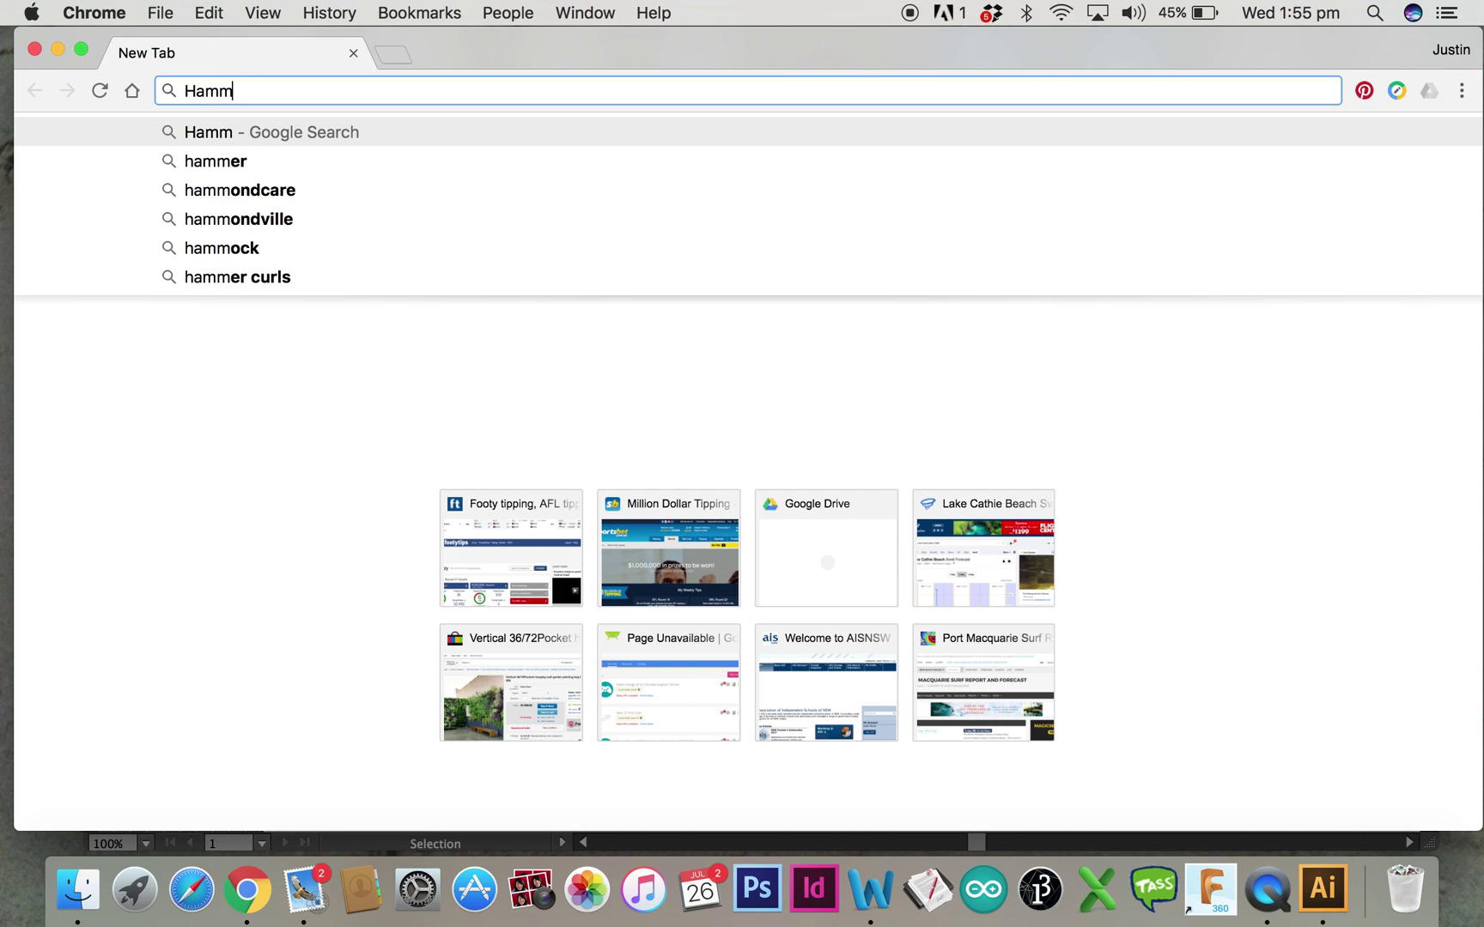
type("aer")
key("BackSpace")
key("BackSpace")
key("BackSpace")
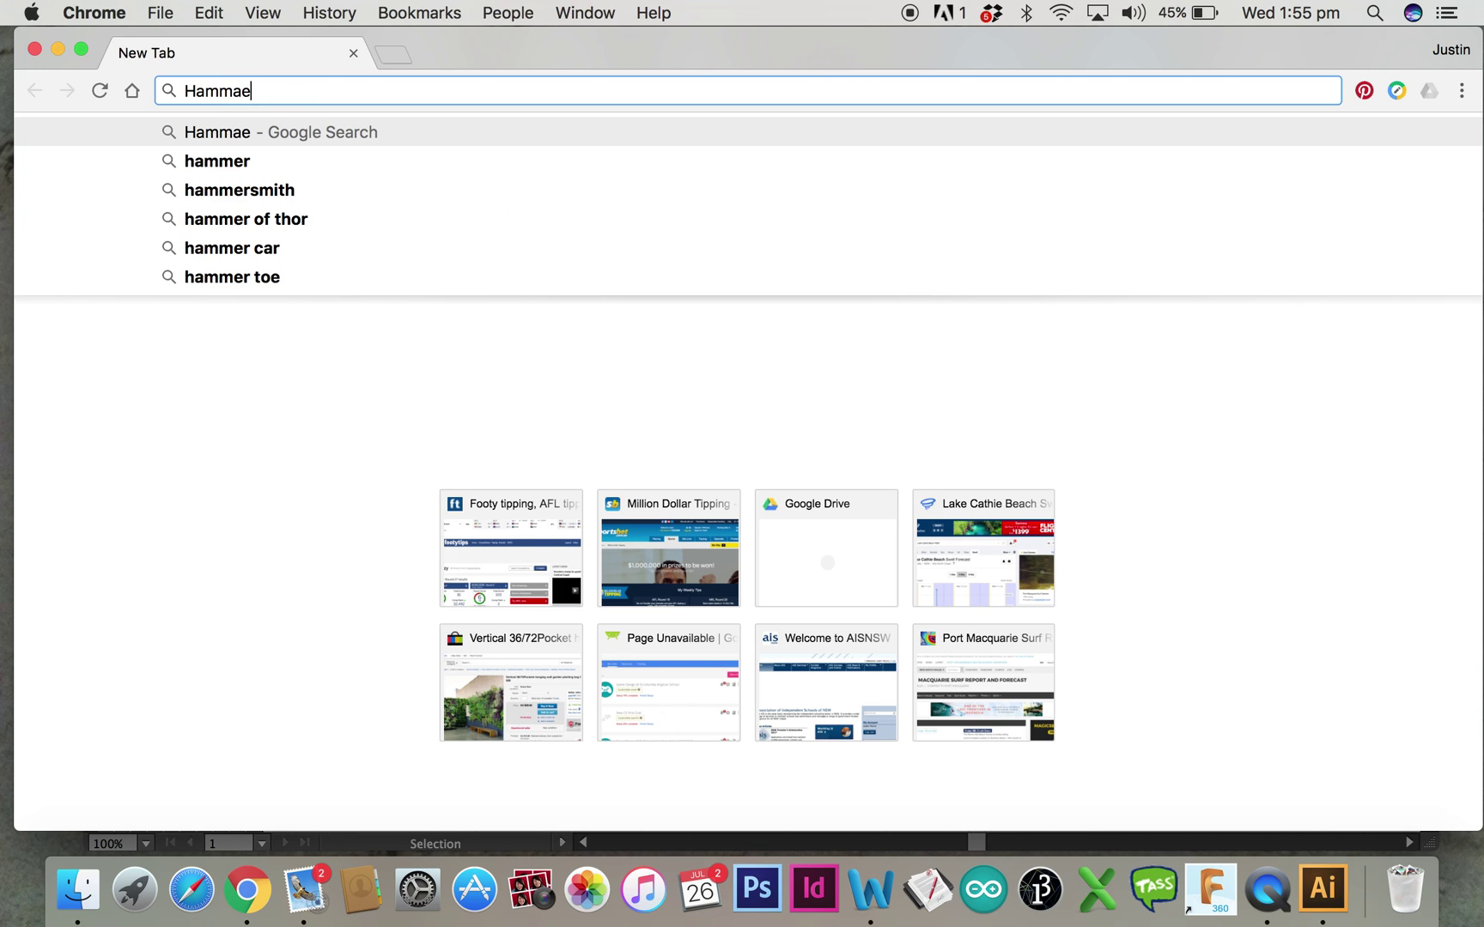
type("er")
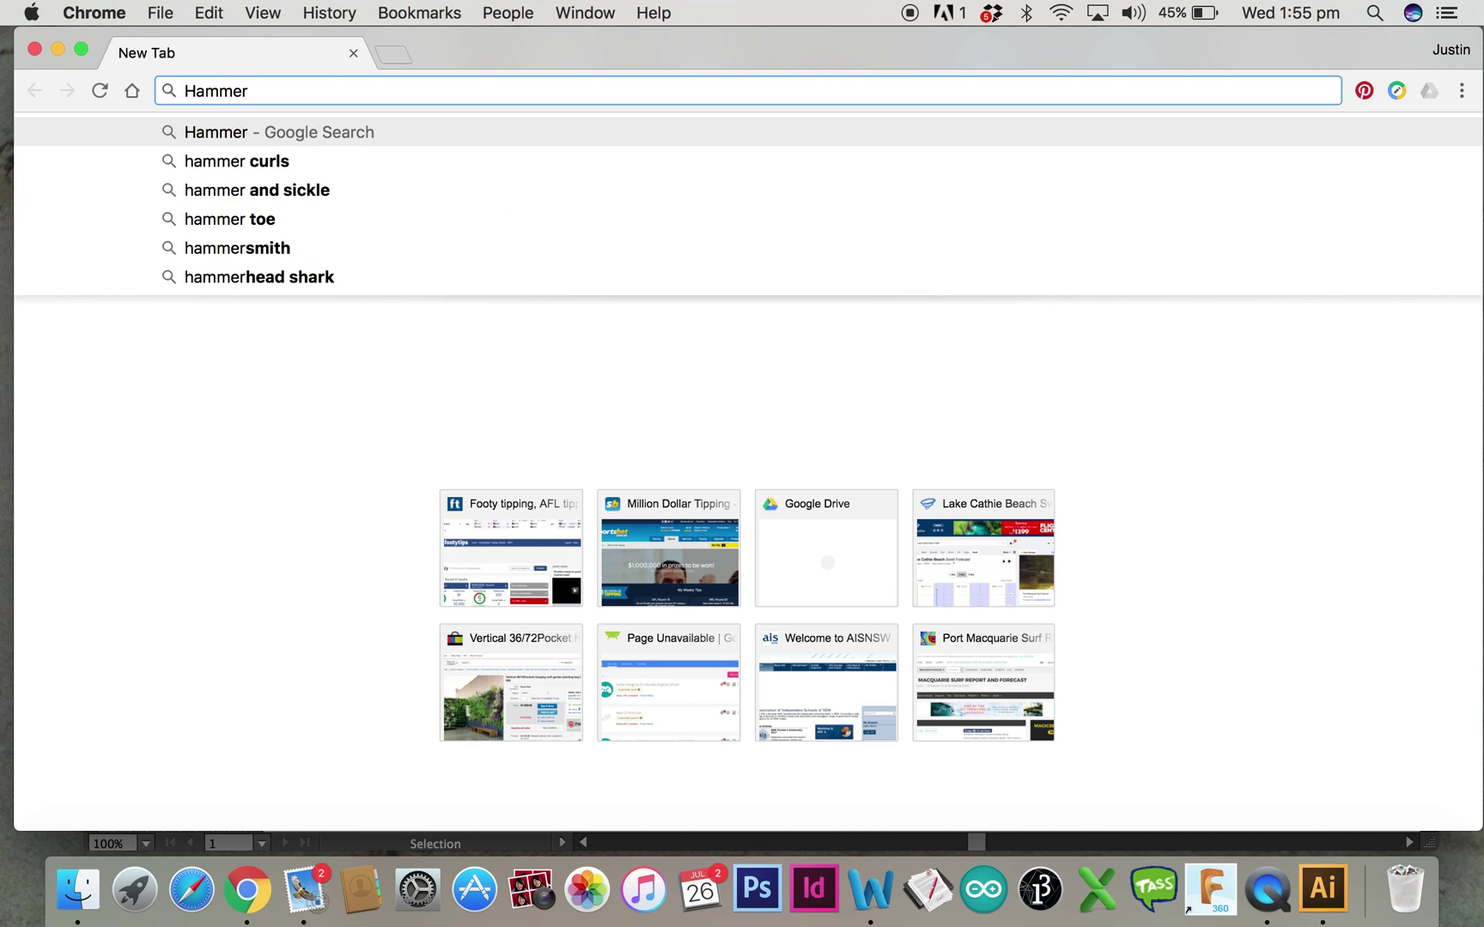
type(" s")
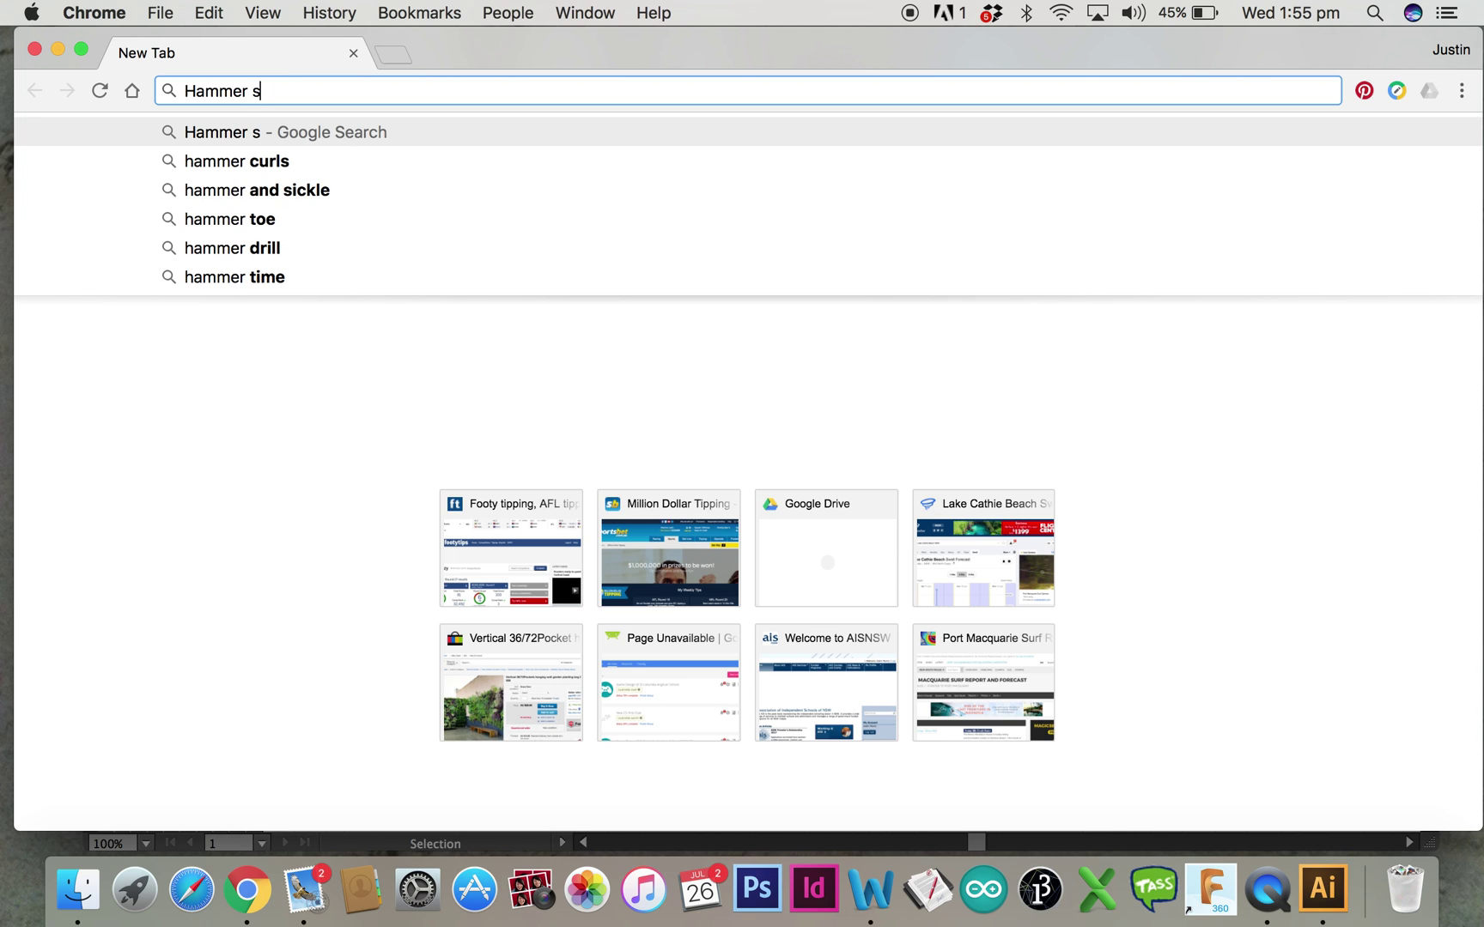
type("illouetes")
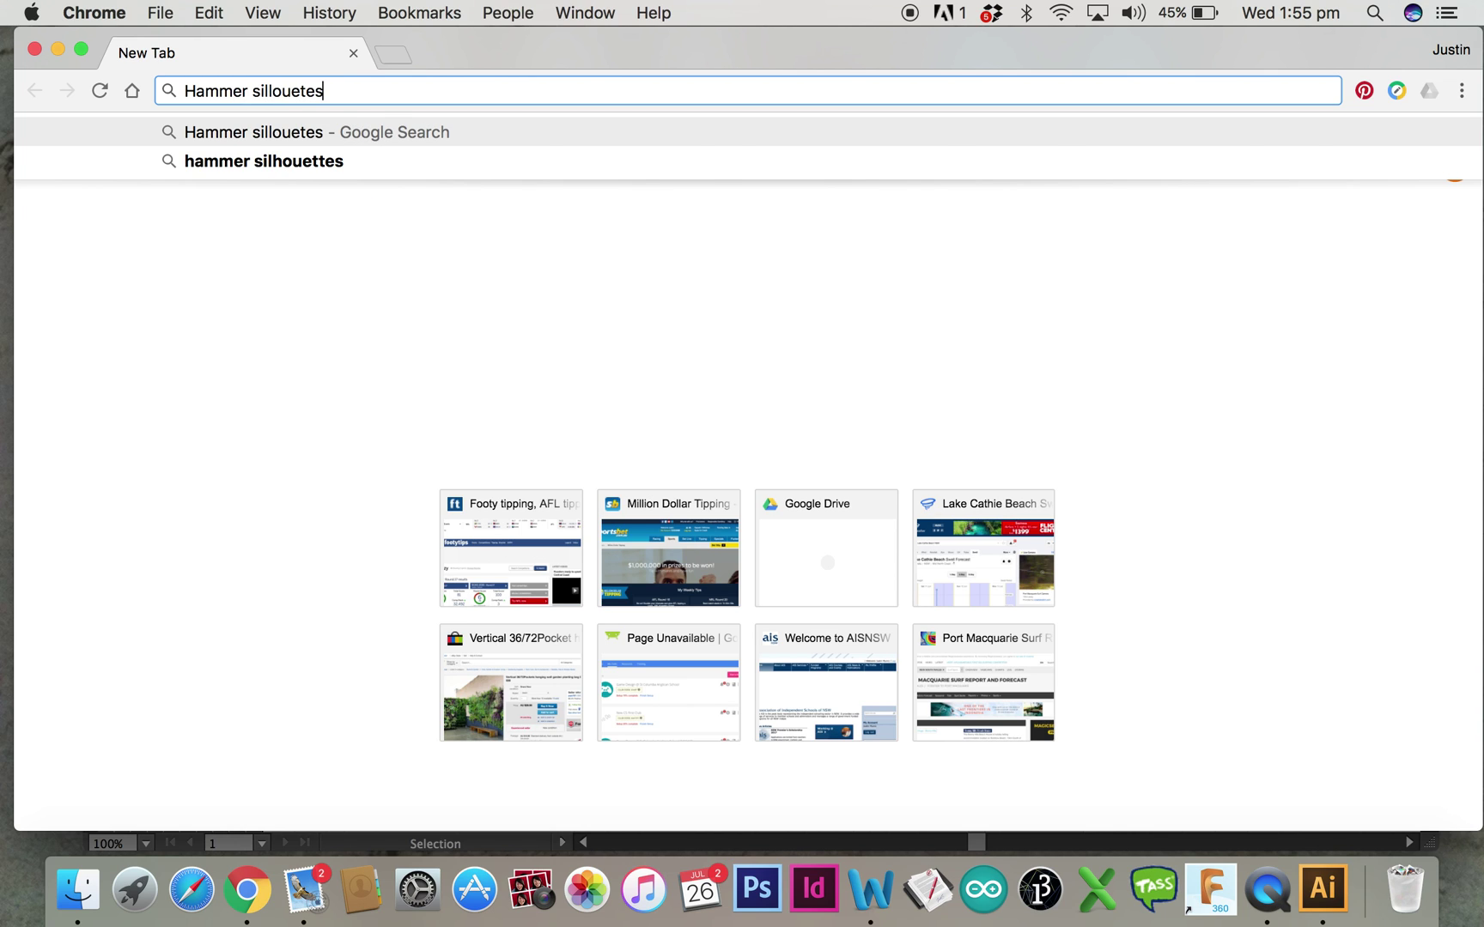
key("Return")
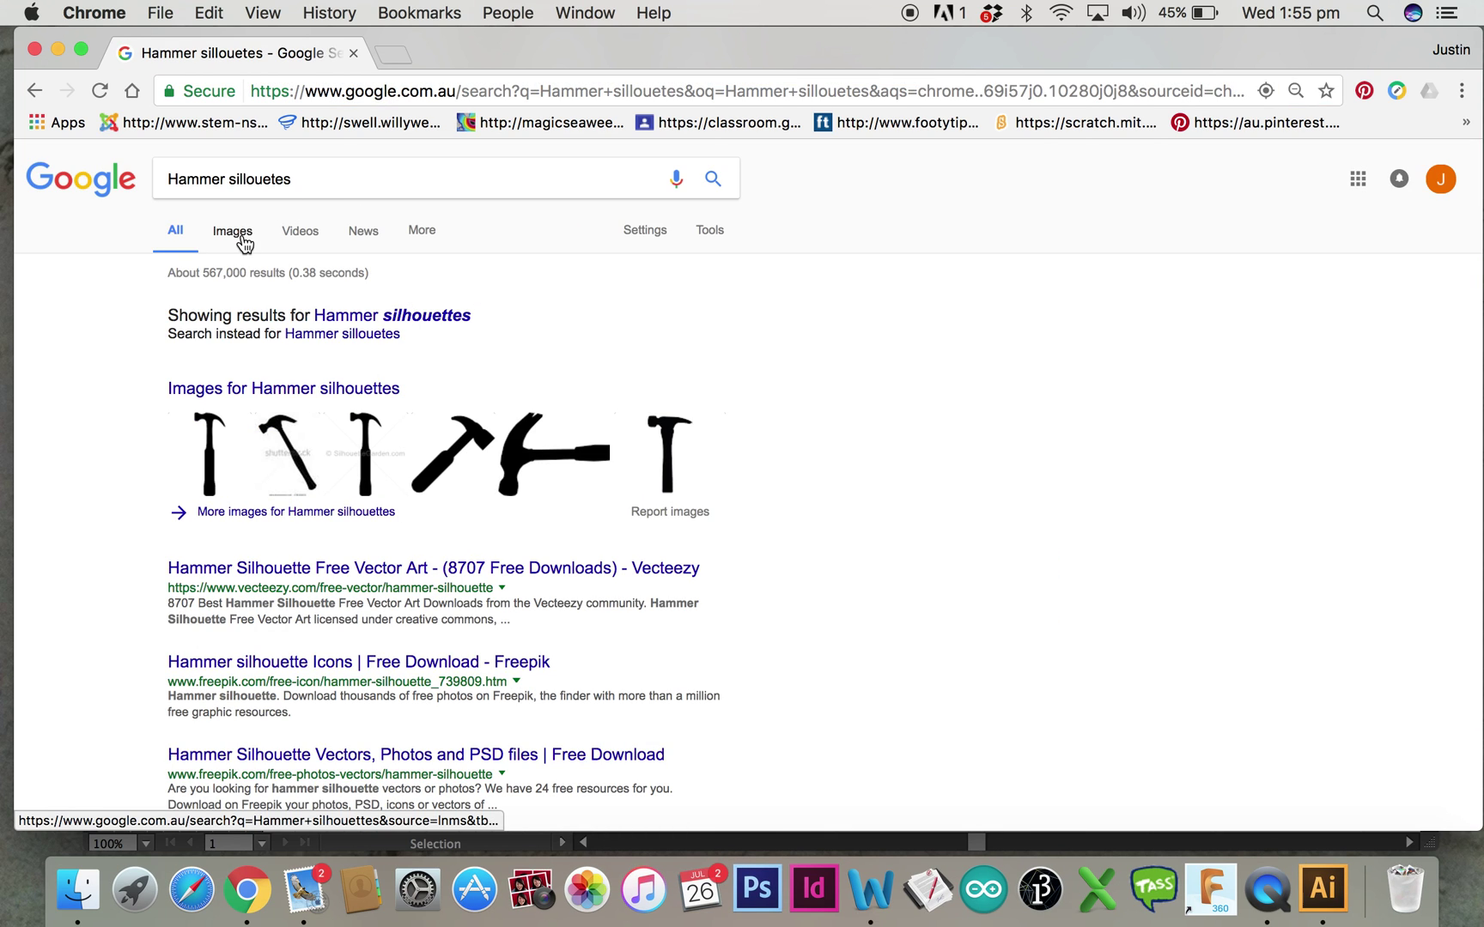
Copy the Freepik hammer silhouette from Google Images and return to Illustrator
left_click(243, 242)
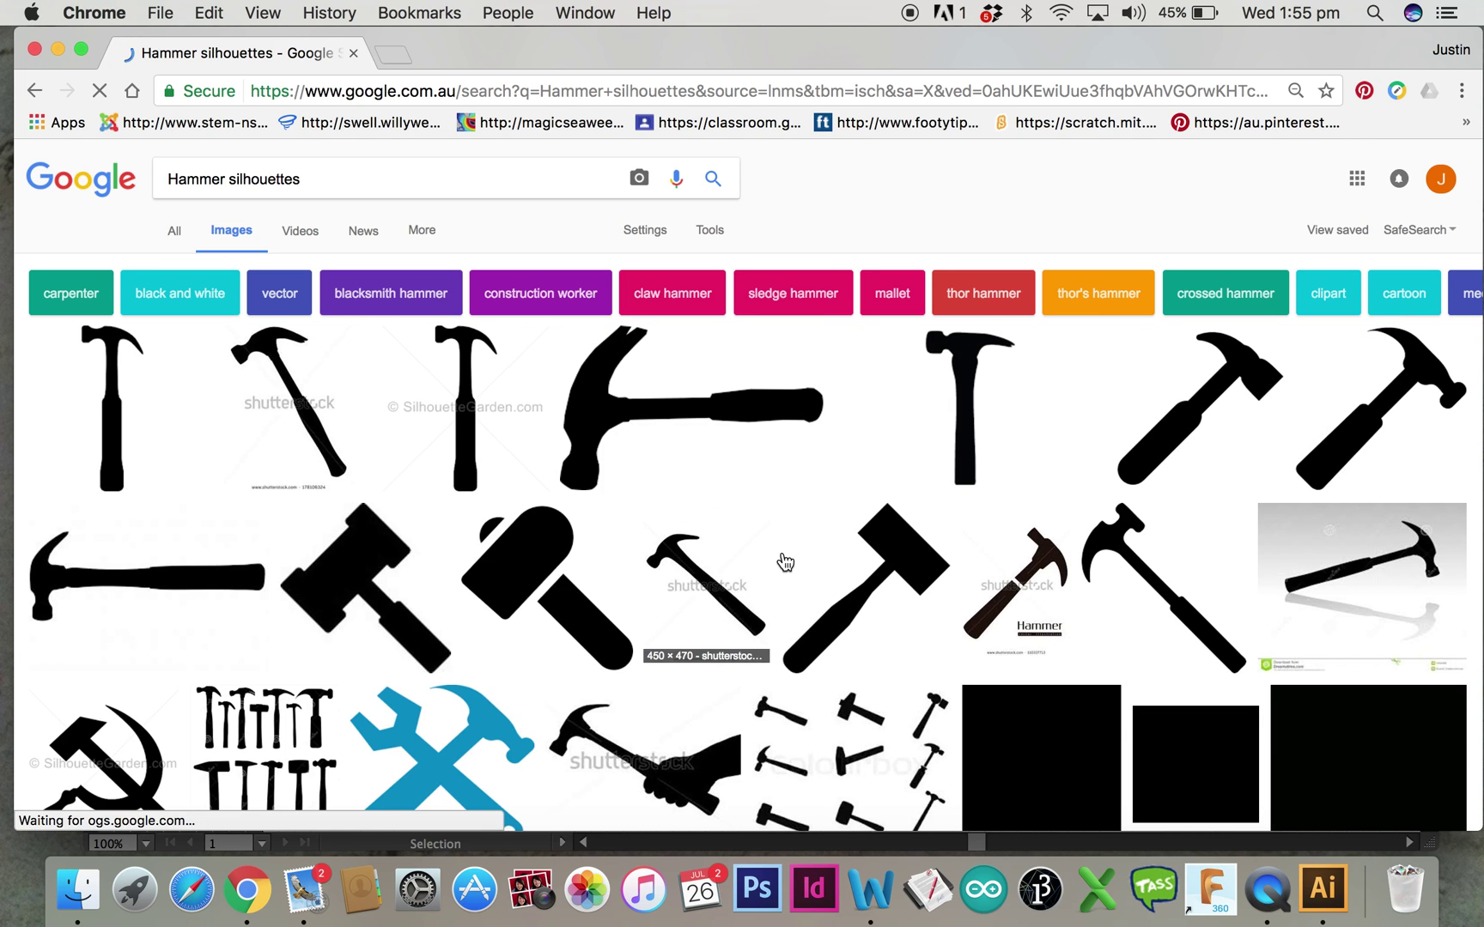
scroll(932, 588, "down", 5)
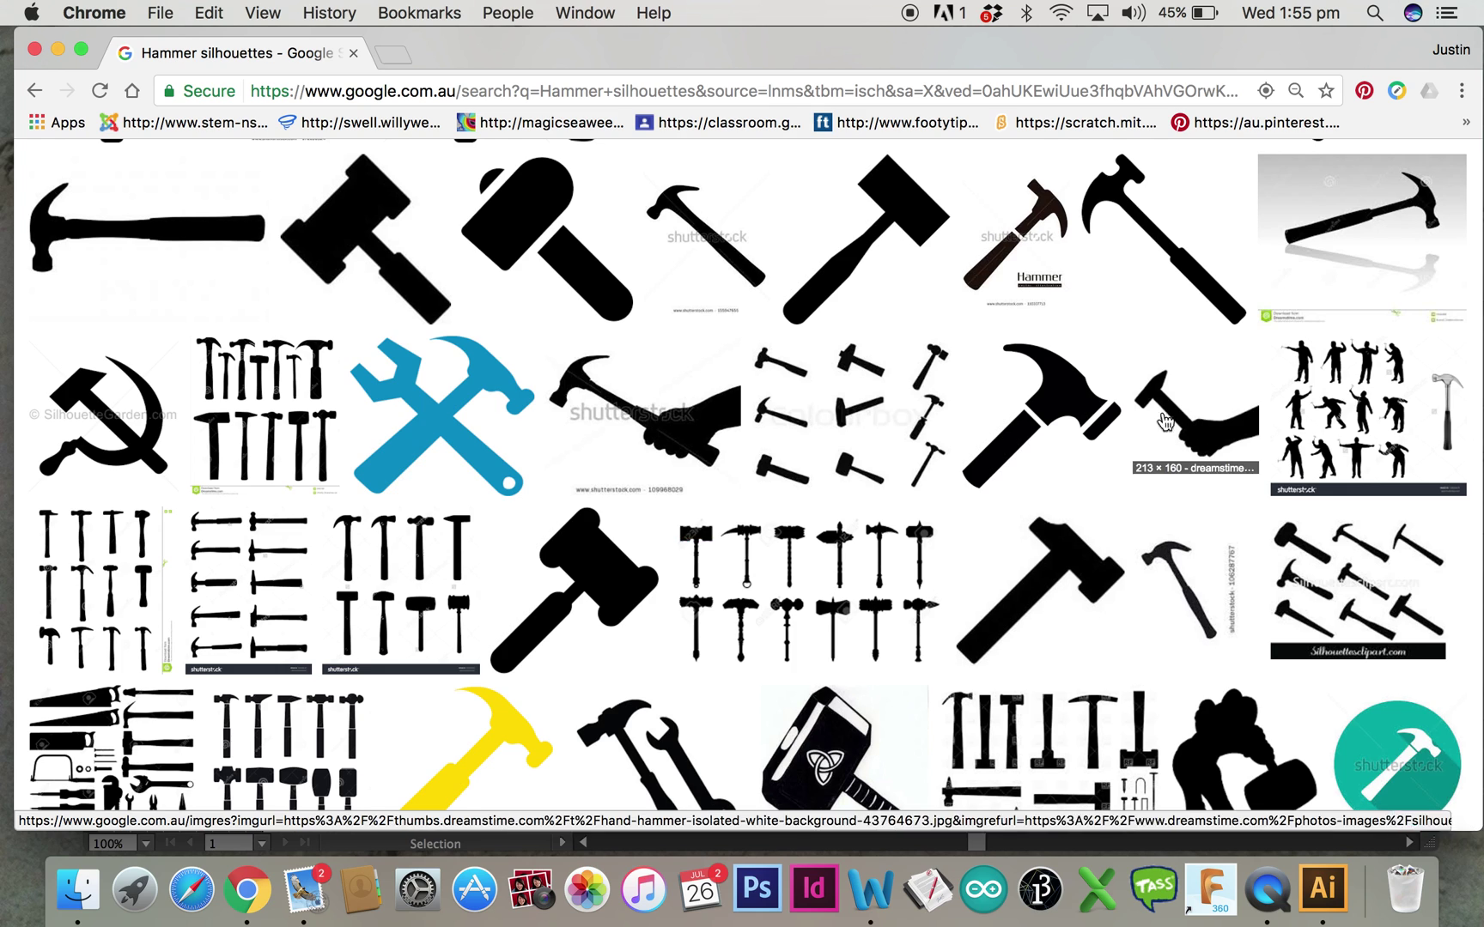
left_click(1062, 421)
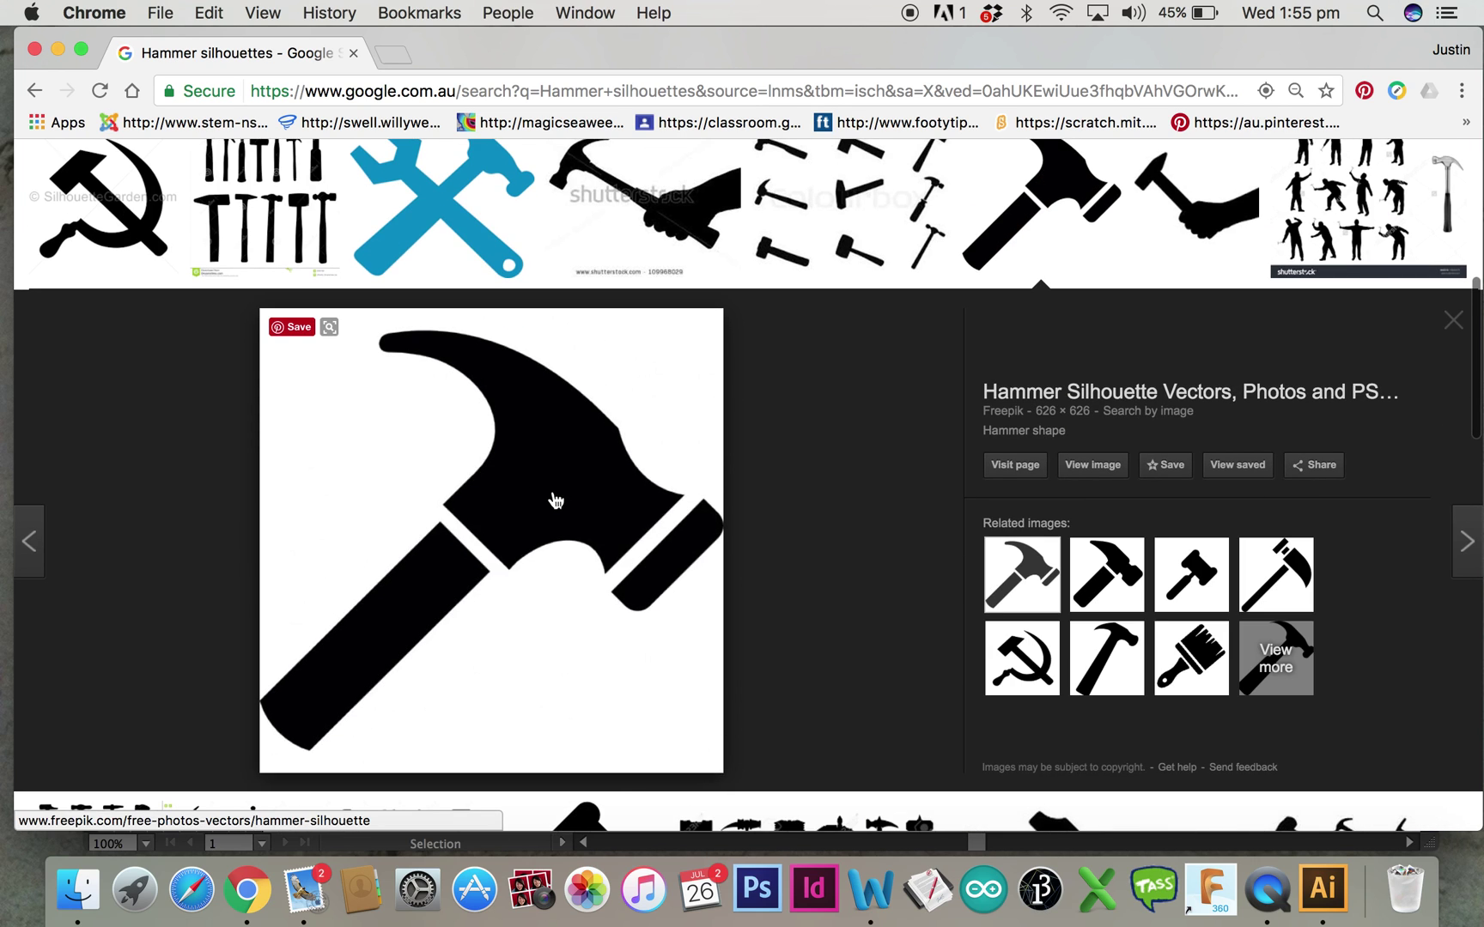
right_click(553, 497)
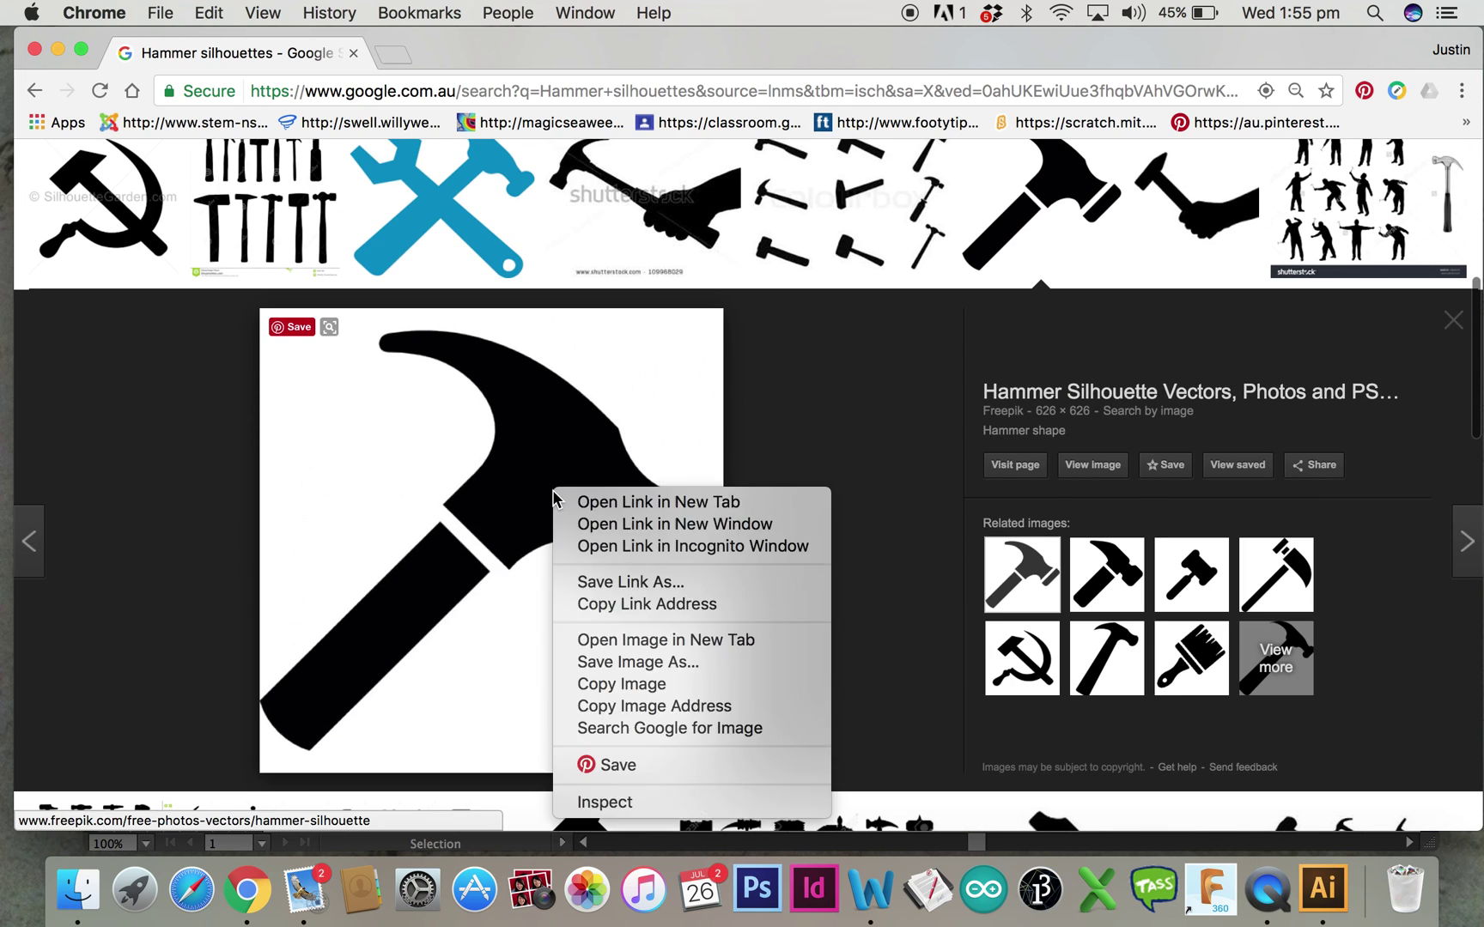
left_click(613, 692)
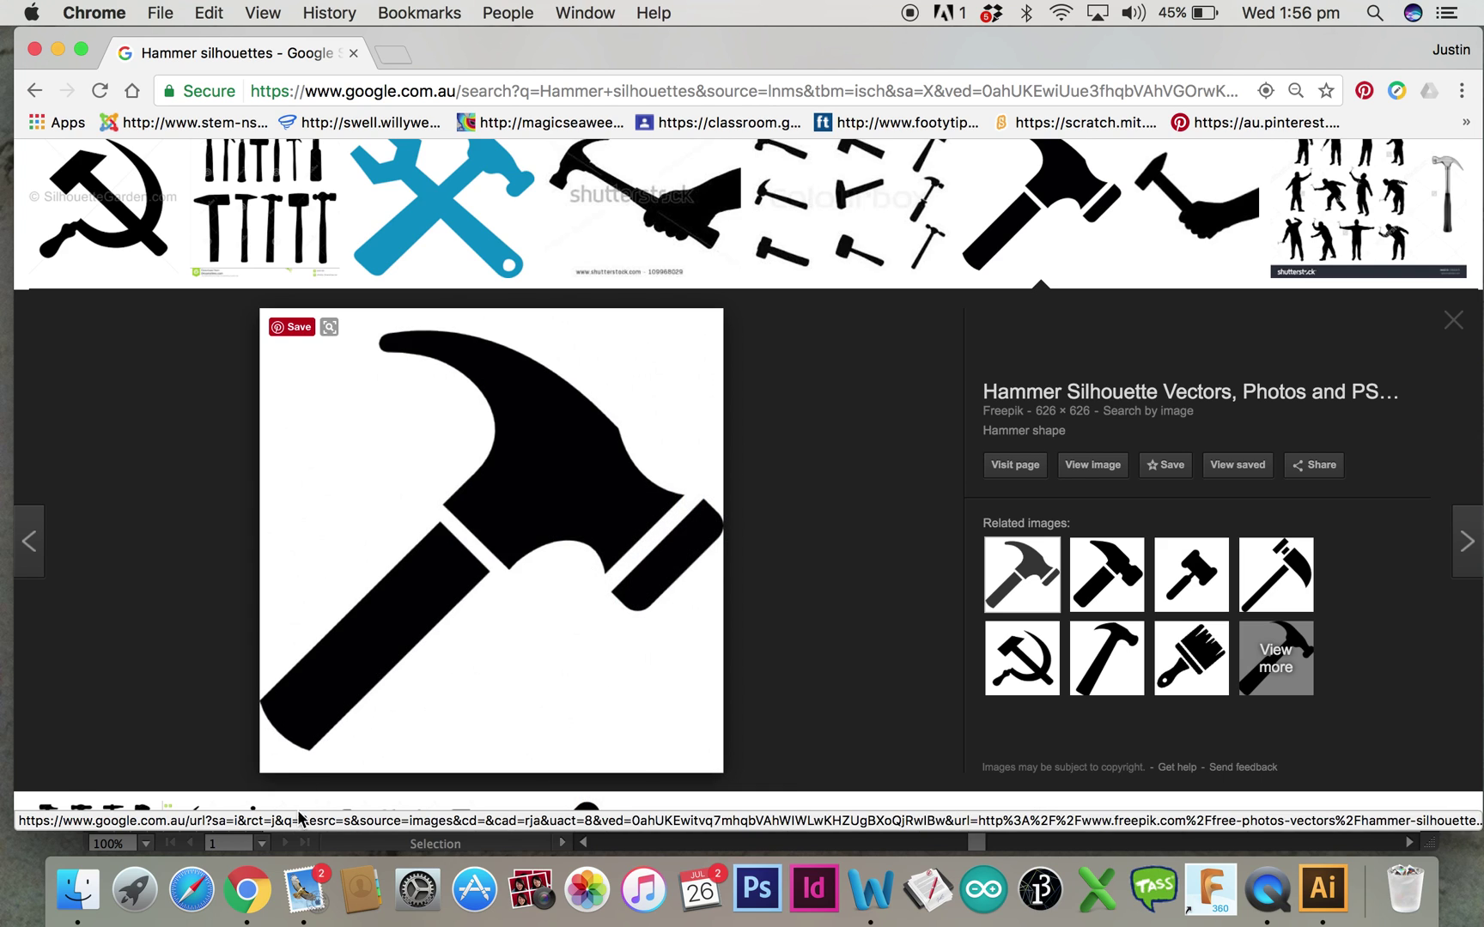
left_click(1325, 884)
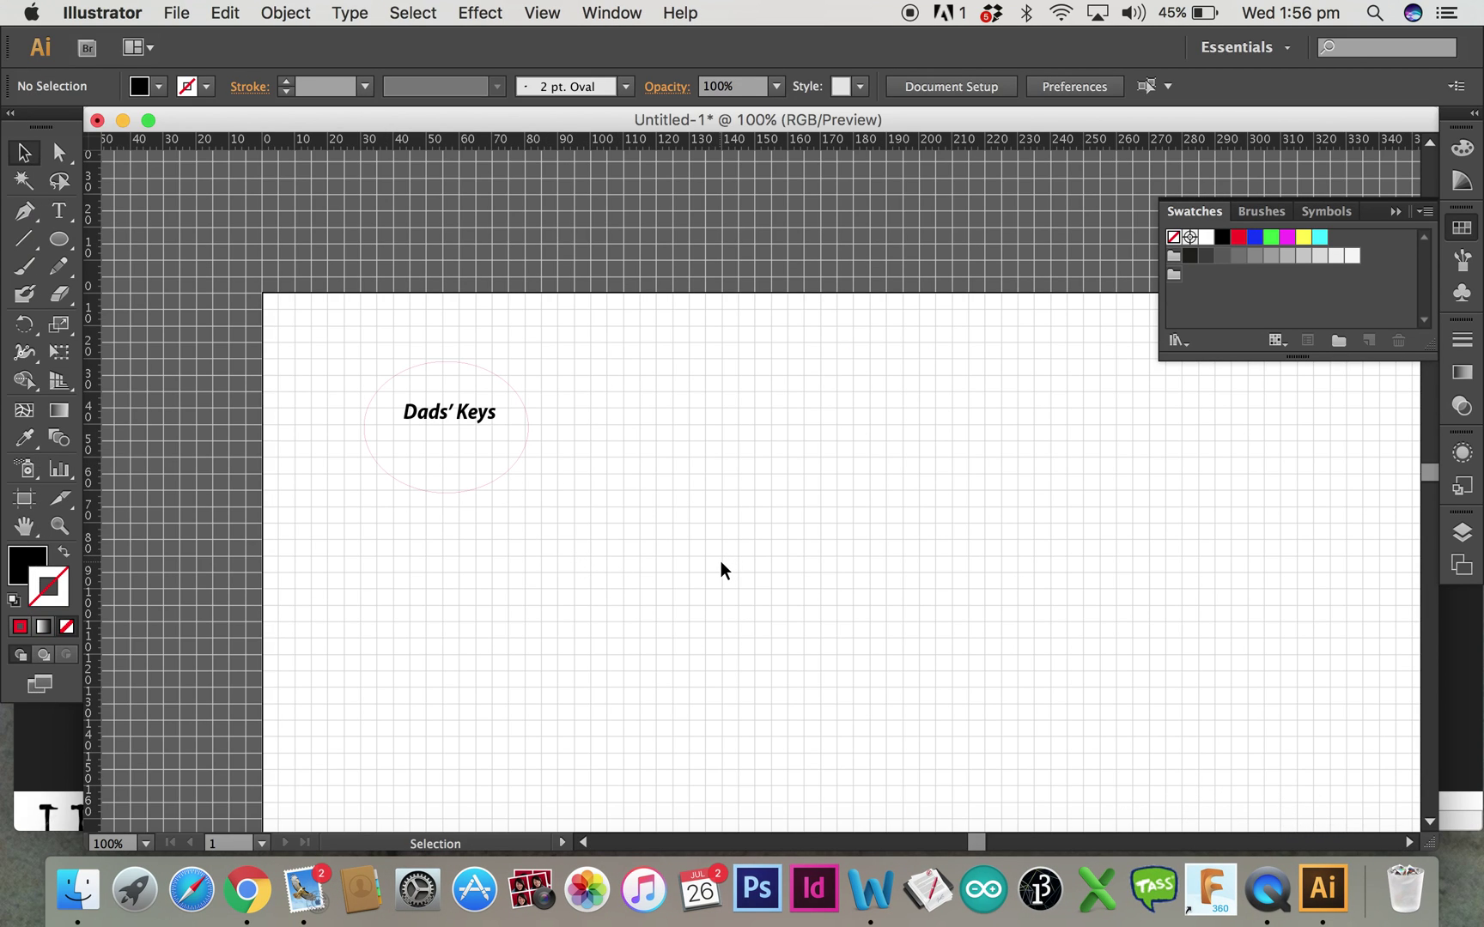
Paste the hammer image, then Image Trace and Expand it into vector paths
key("super+v")
key("a")
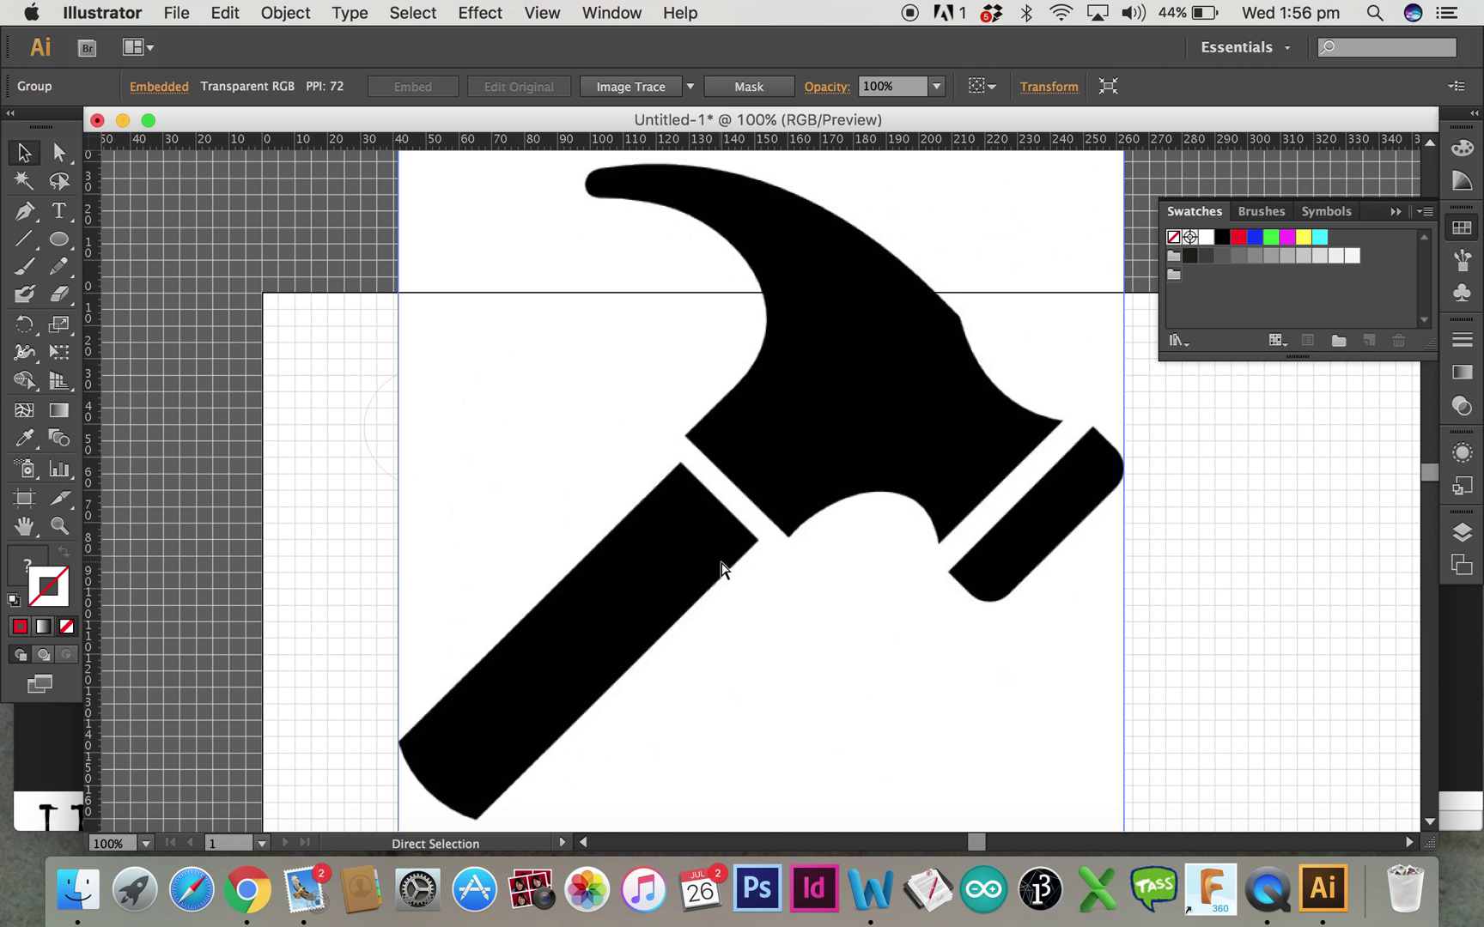
key("super+minus")
key("super+minus")
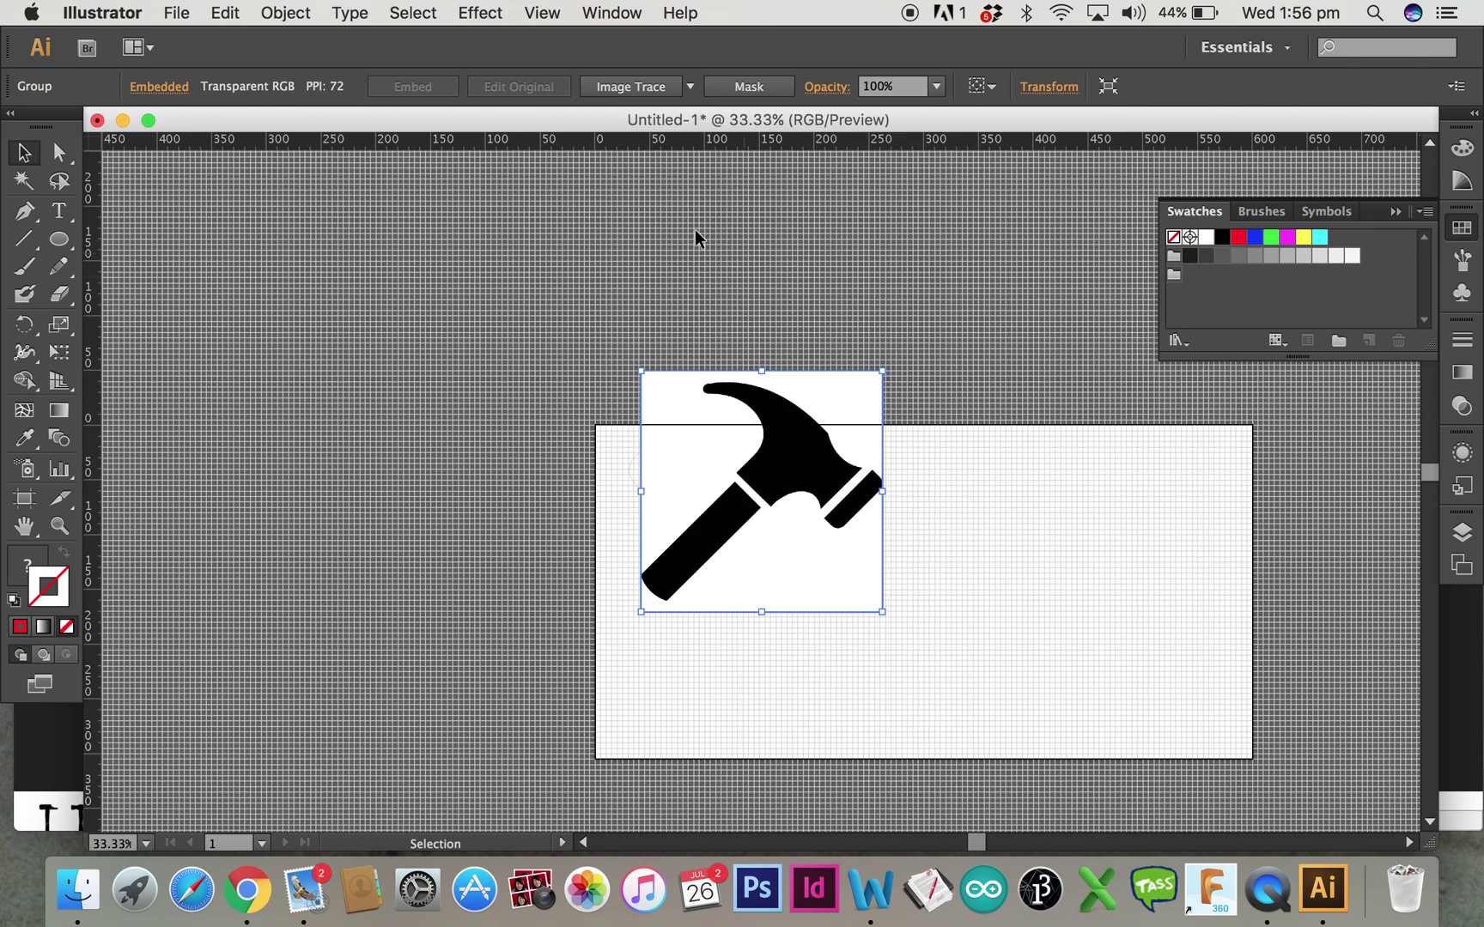
left_click(658, 87)
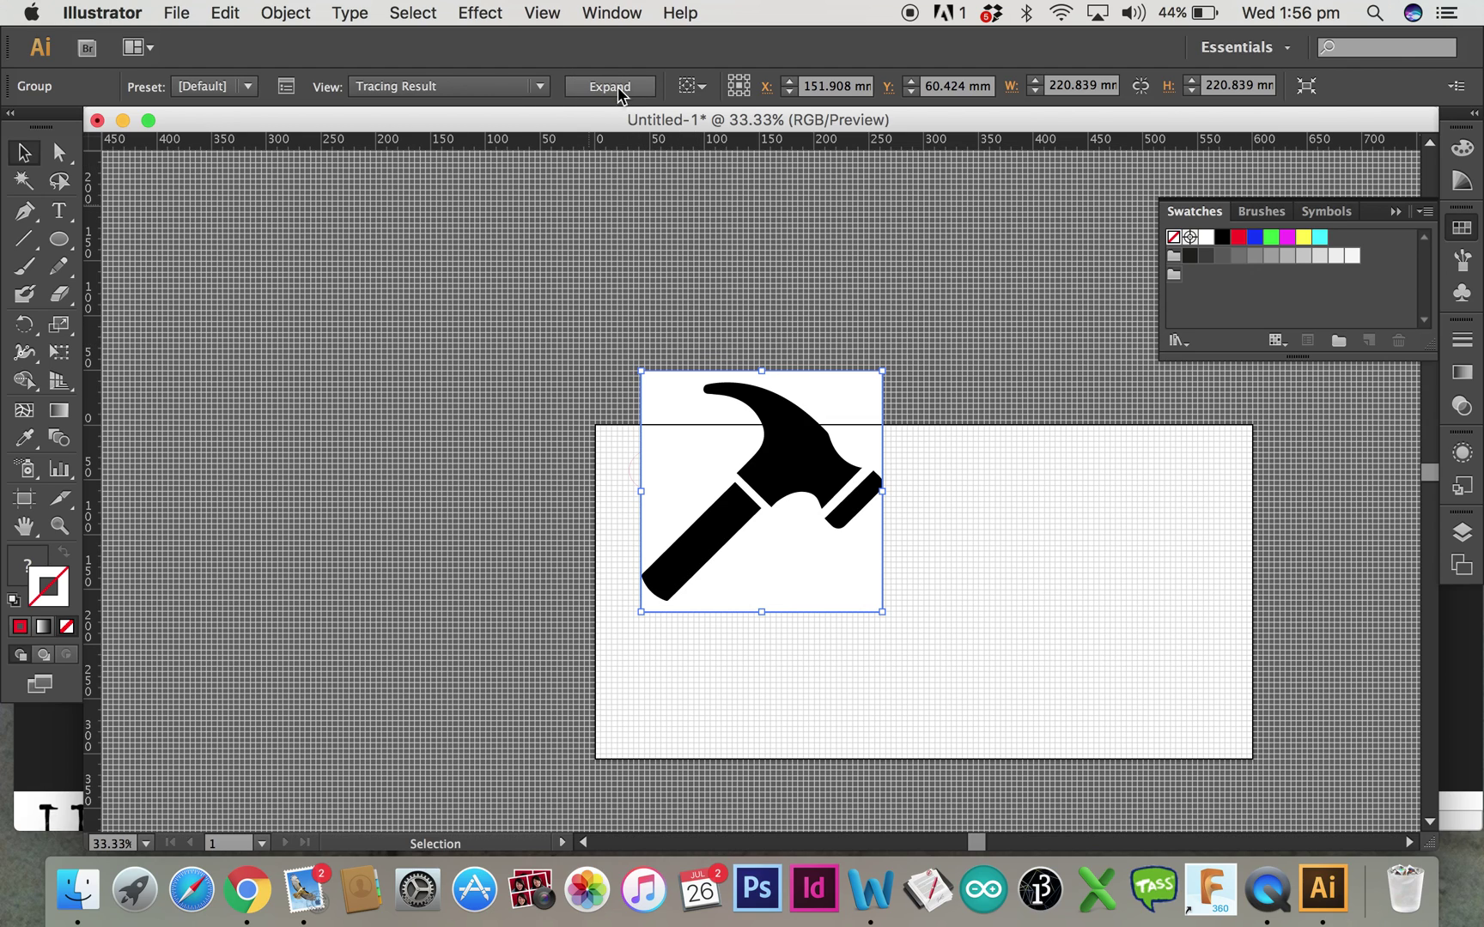
left_click(615, 87)
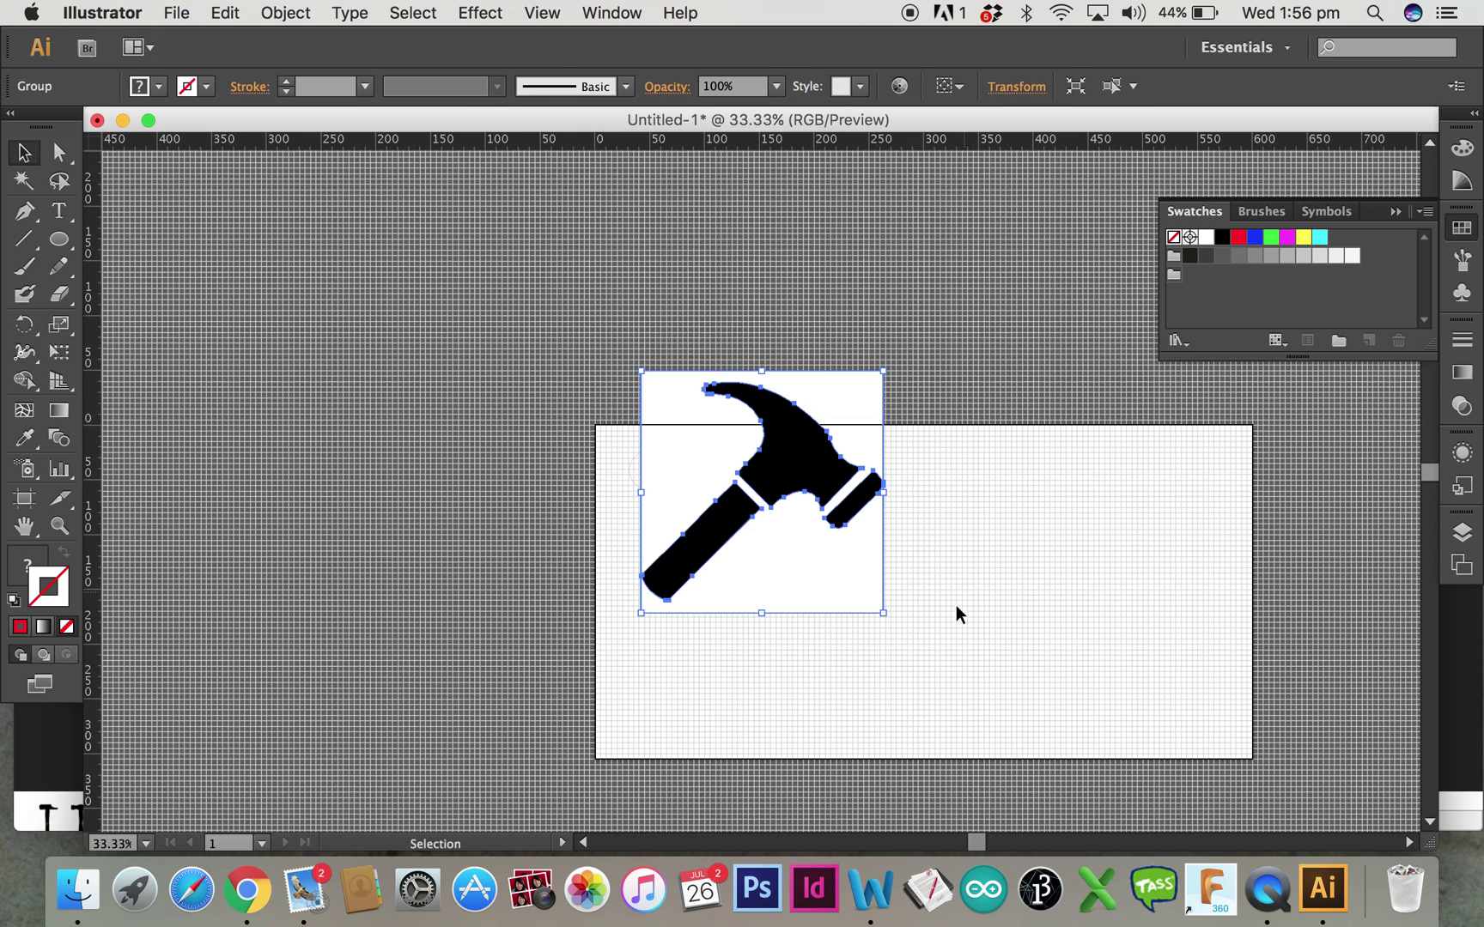
left_click(1006, 590)
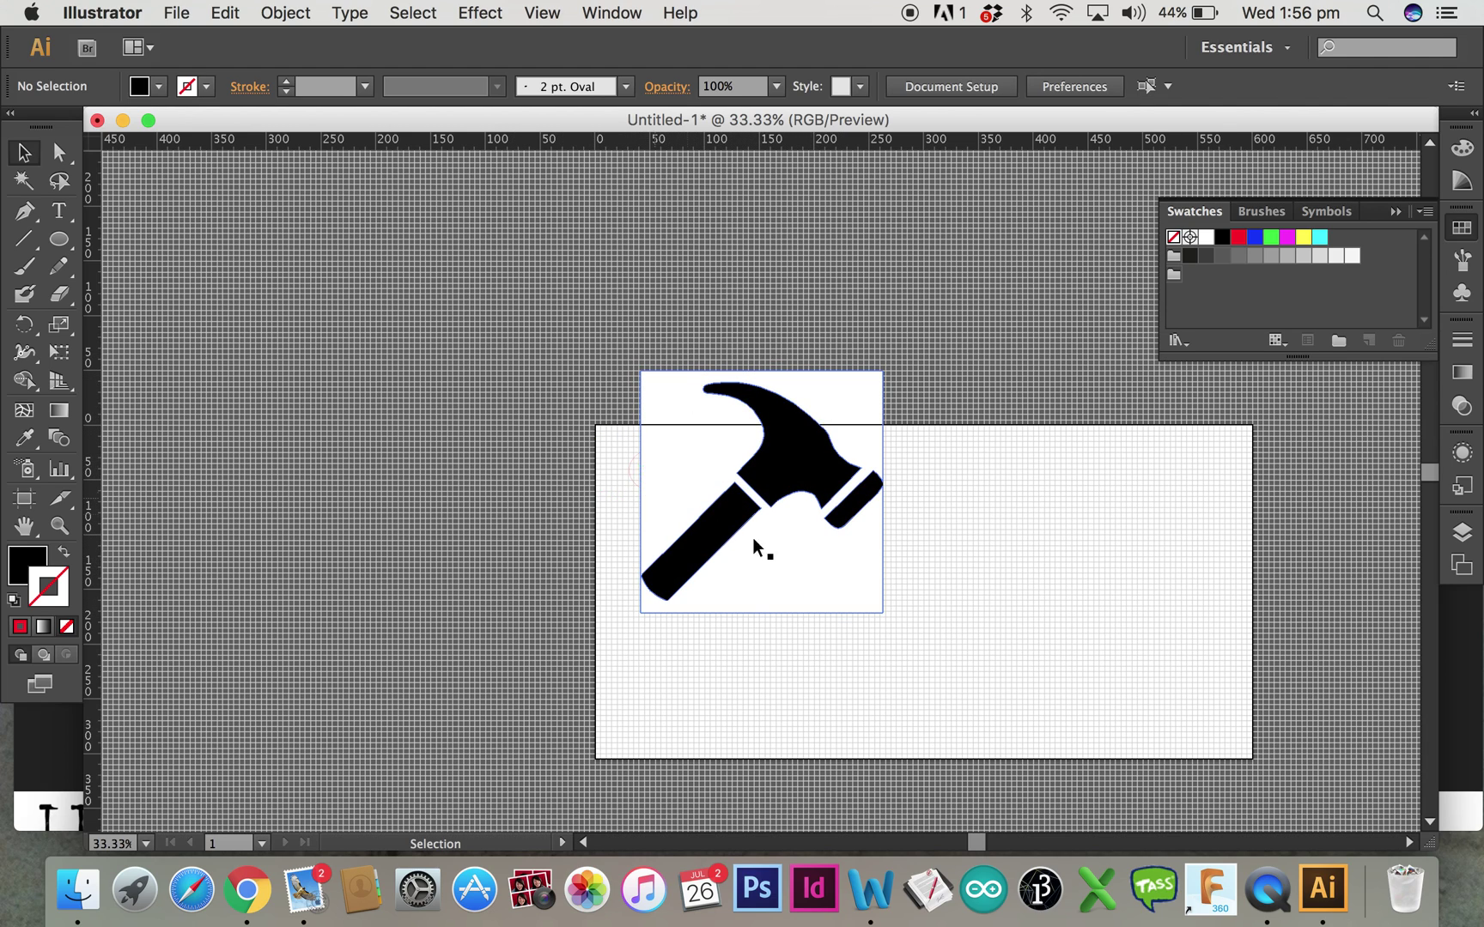
Delete the white square behind the hammer using the Direct Selection tool
left_click(58, 156)
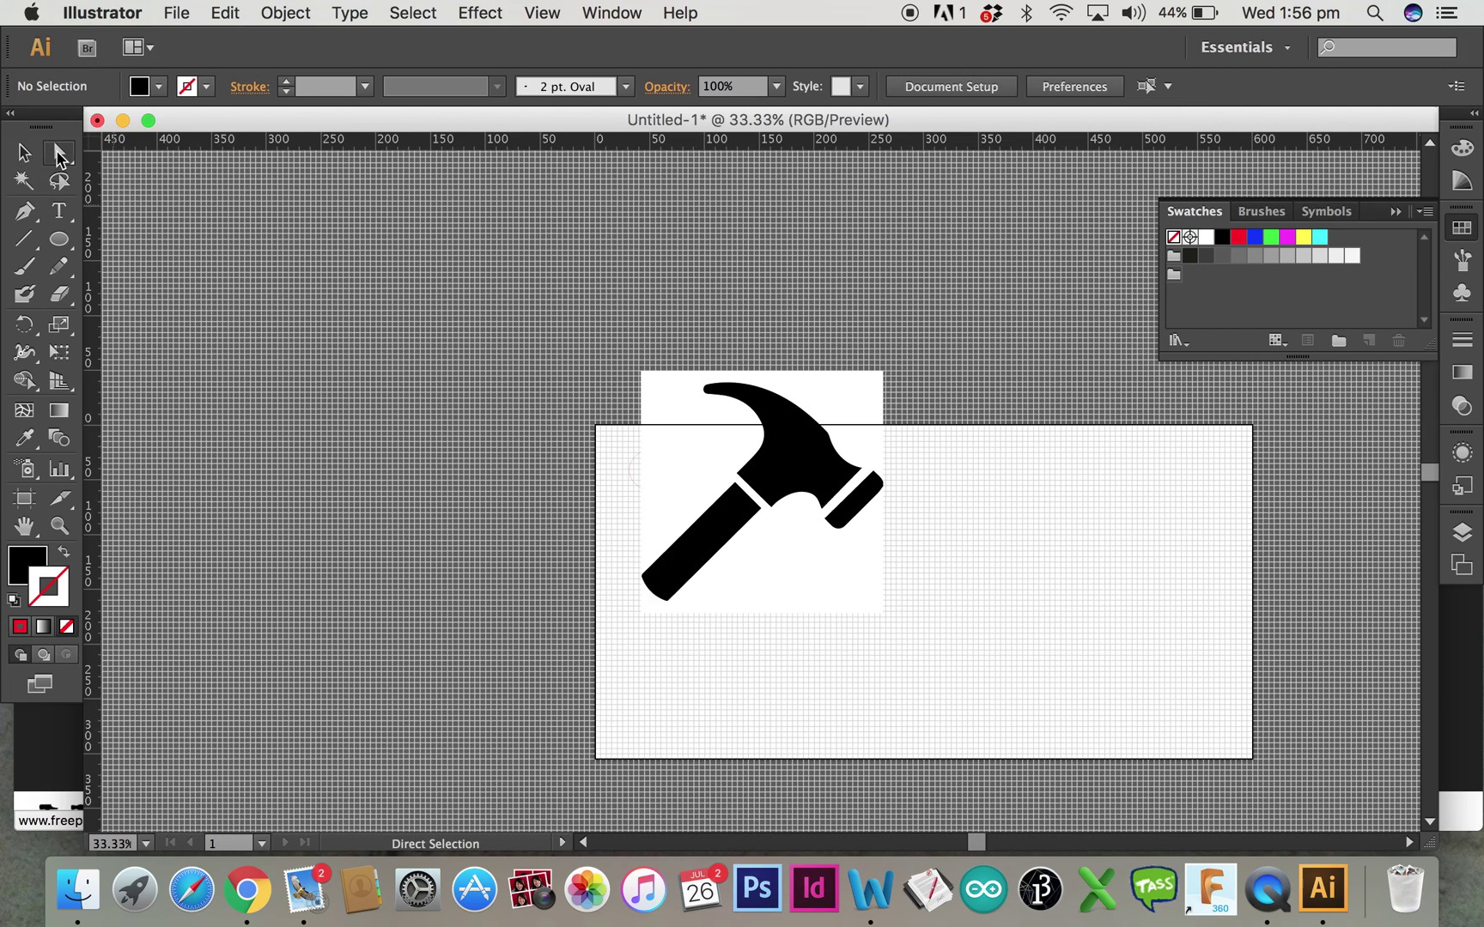
left_click(820, 613)
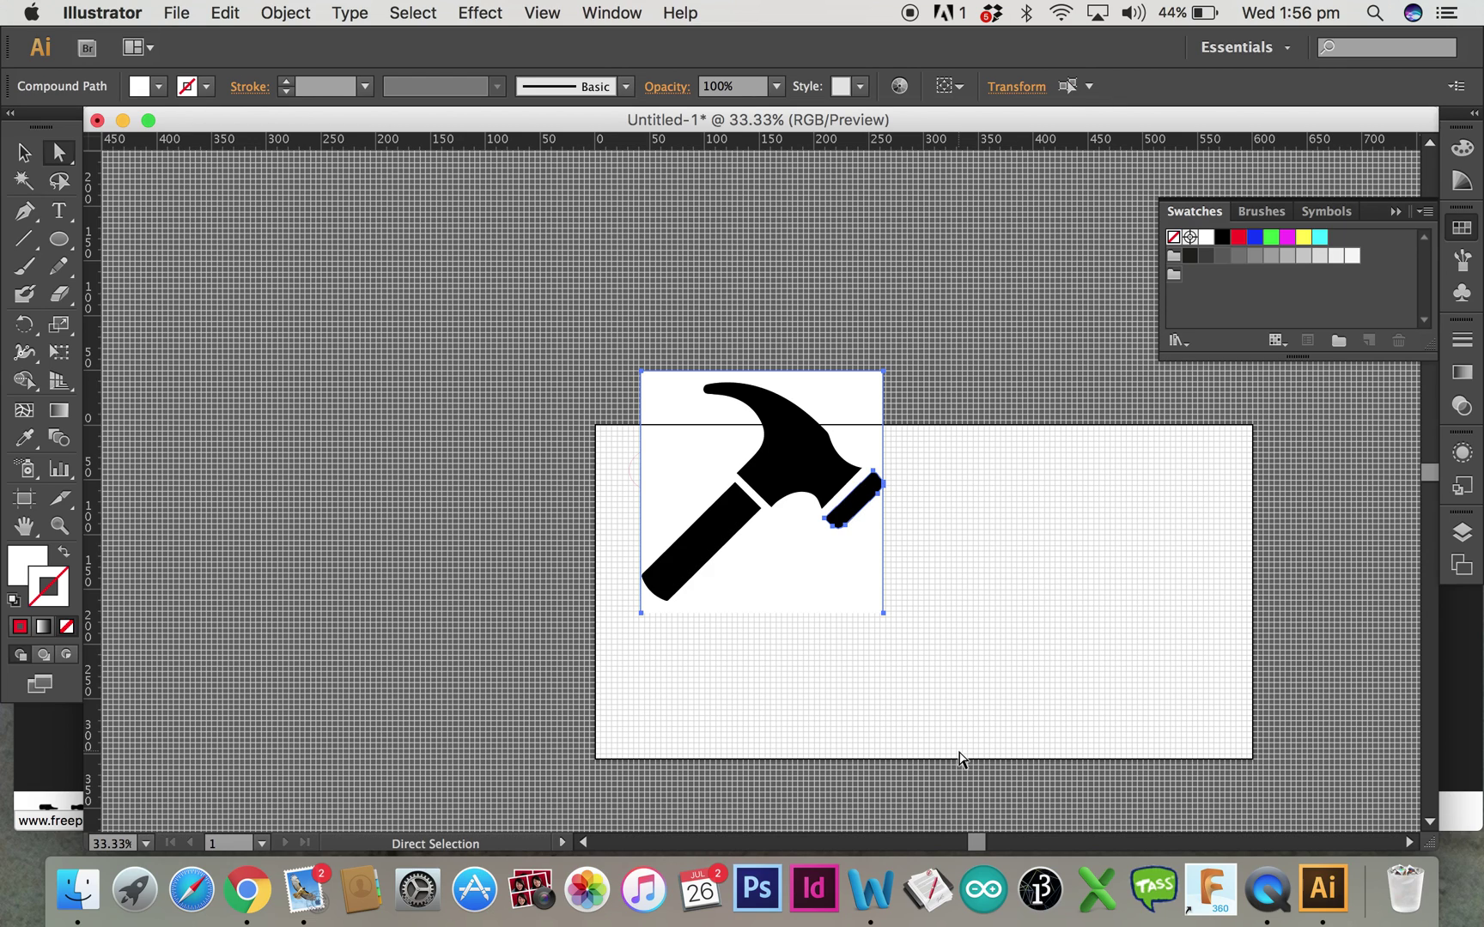
key("Delete")
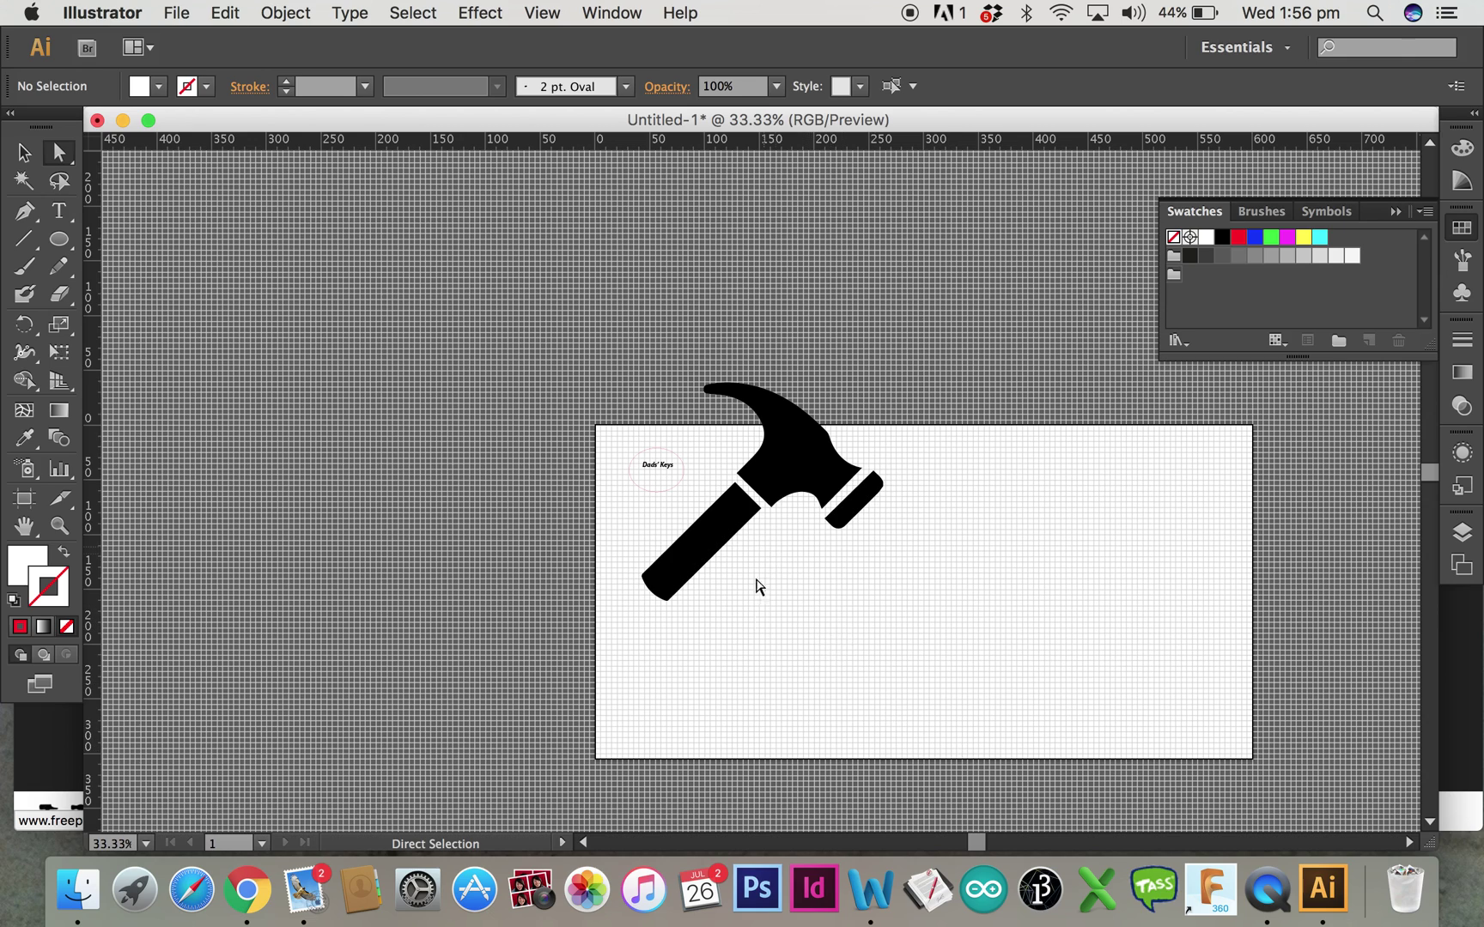
Scale the hammer group down to a small icon
left_click(24, 152)
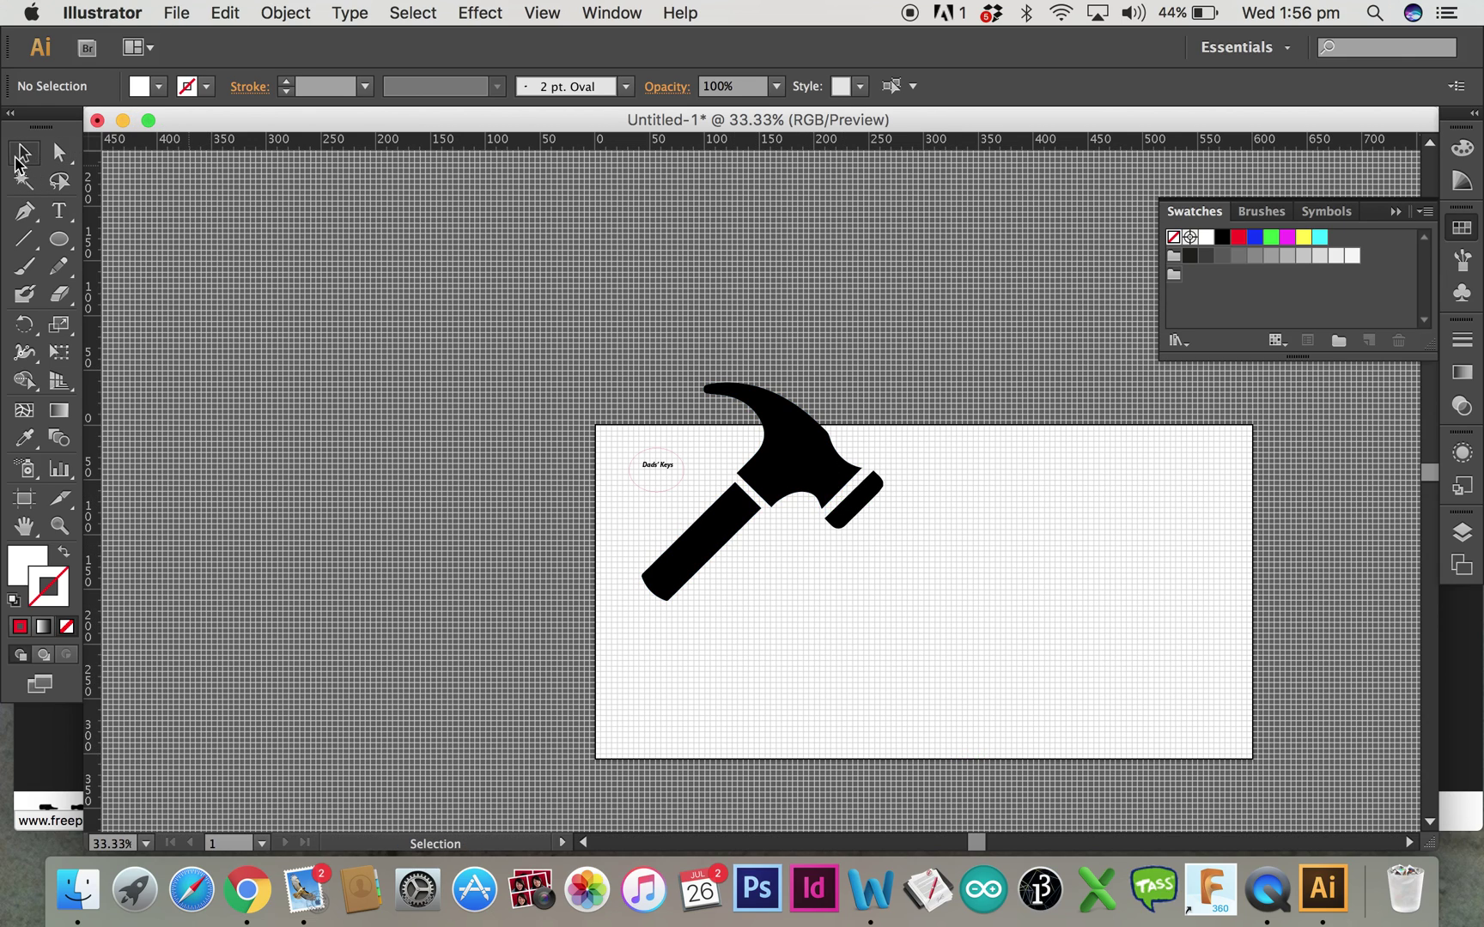
left_click_drag(706, 429, 884, 605)
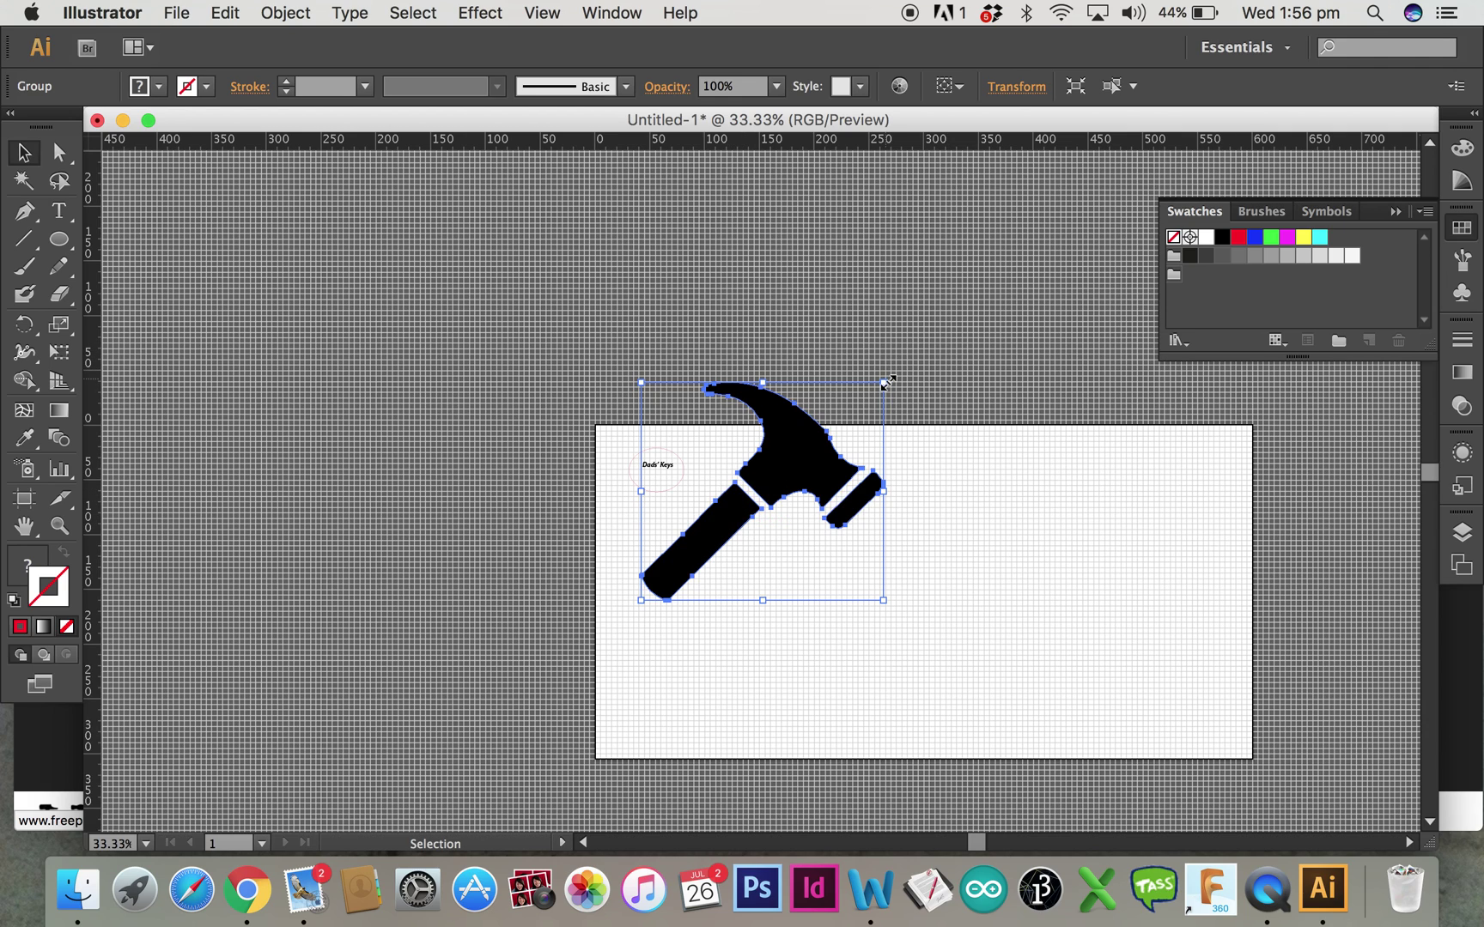
left_click_drag(886, 381, 702, 554)
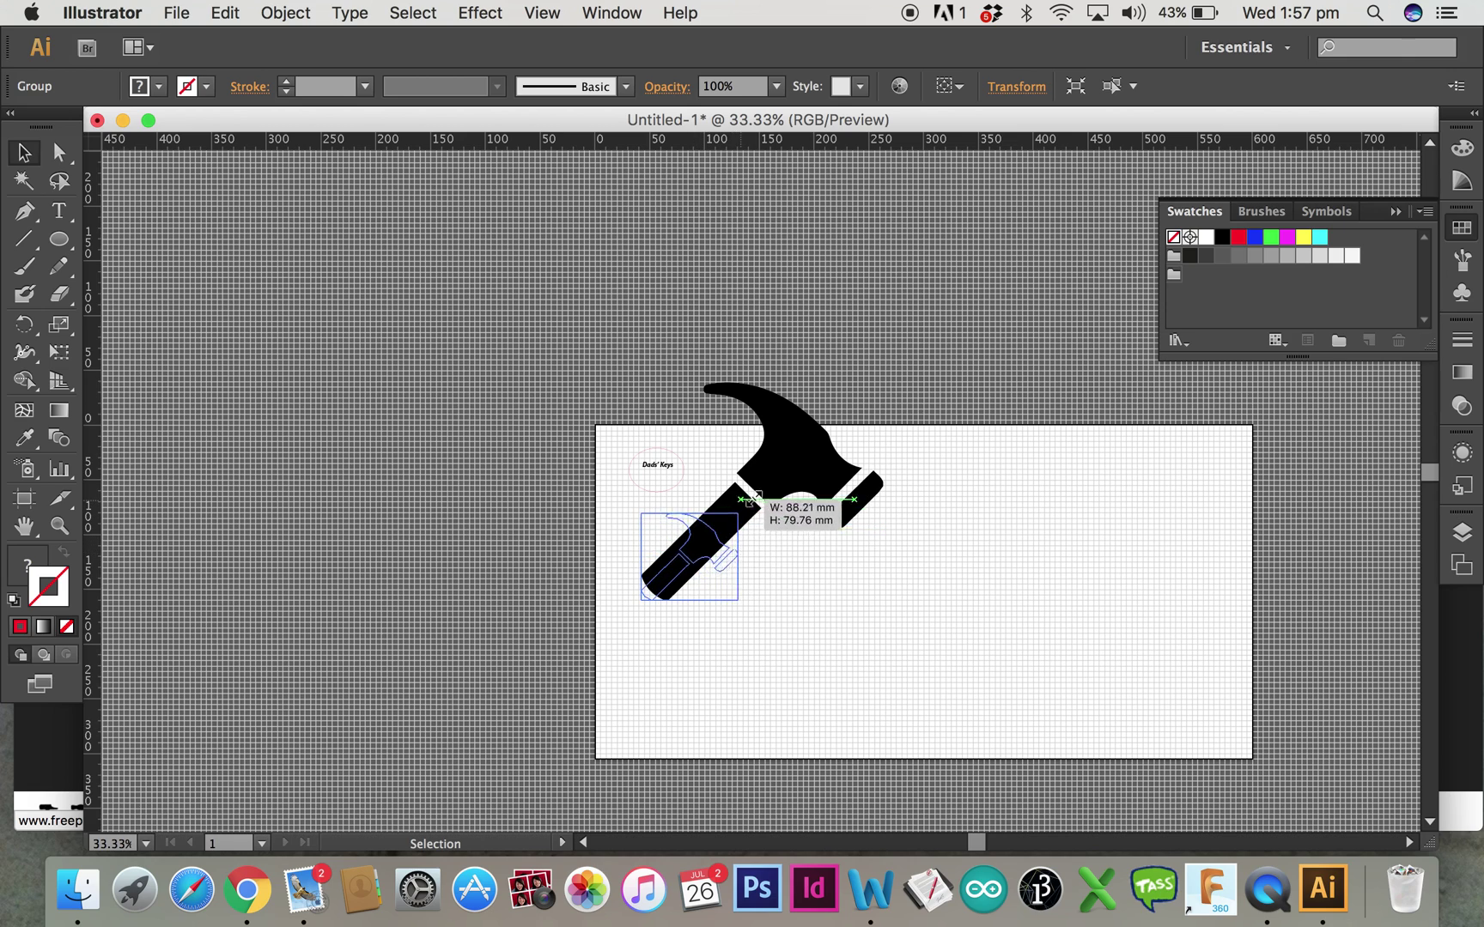
left_click_drag(749, 499, 754, 505)
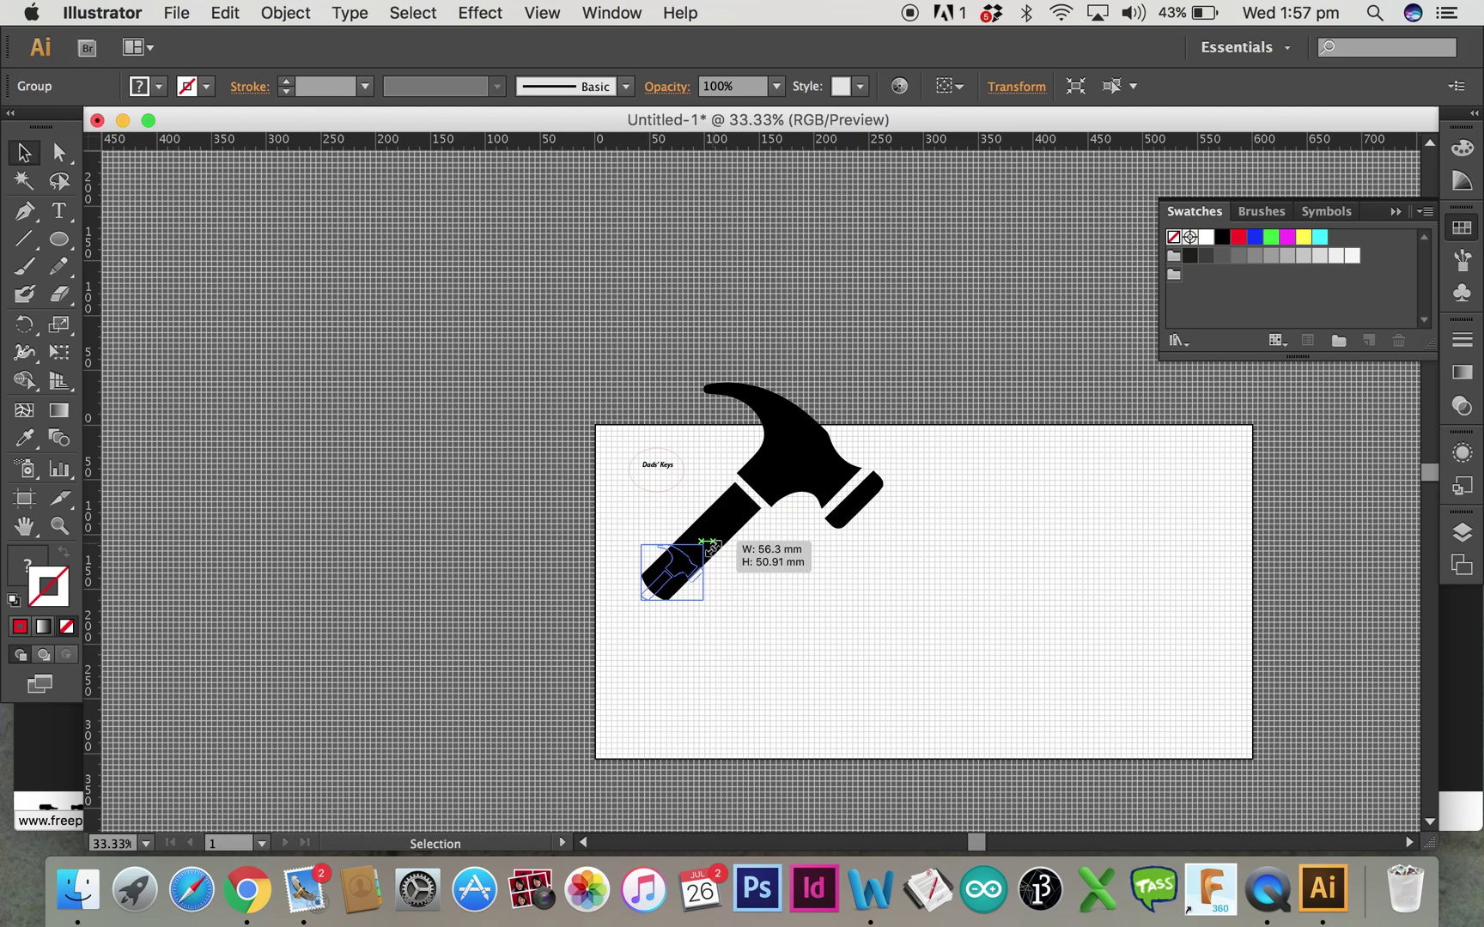
left_click_drag(684, 577, 687, 584)
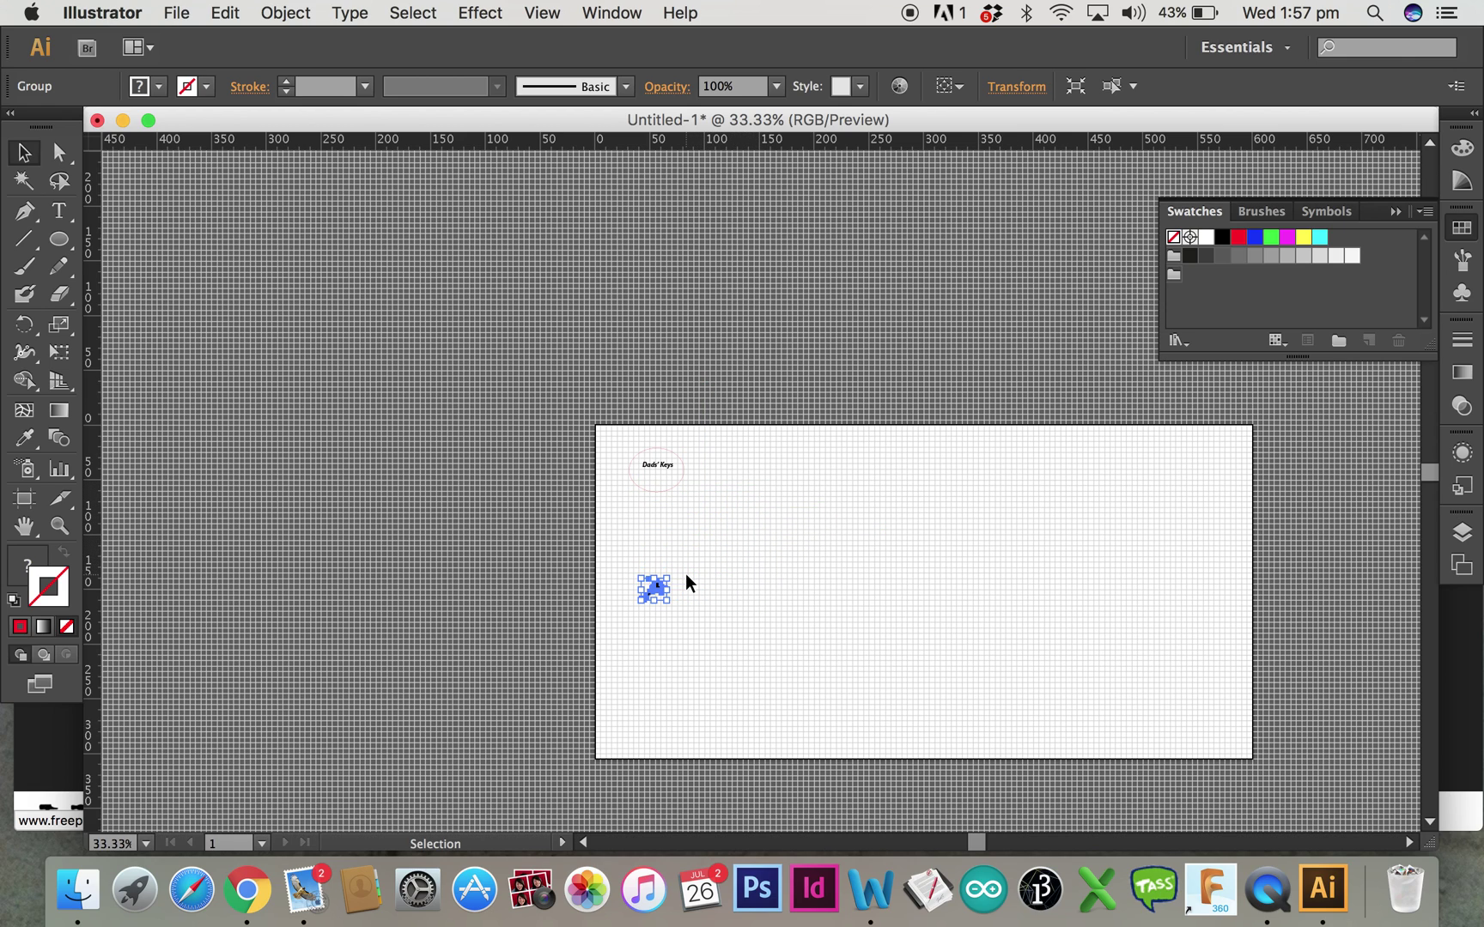
left_click(676, 641)
Move the small hammer into the ellipse below Dads' Keys
key("super+equal")
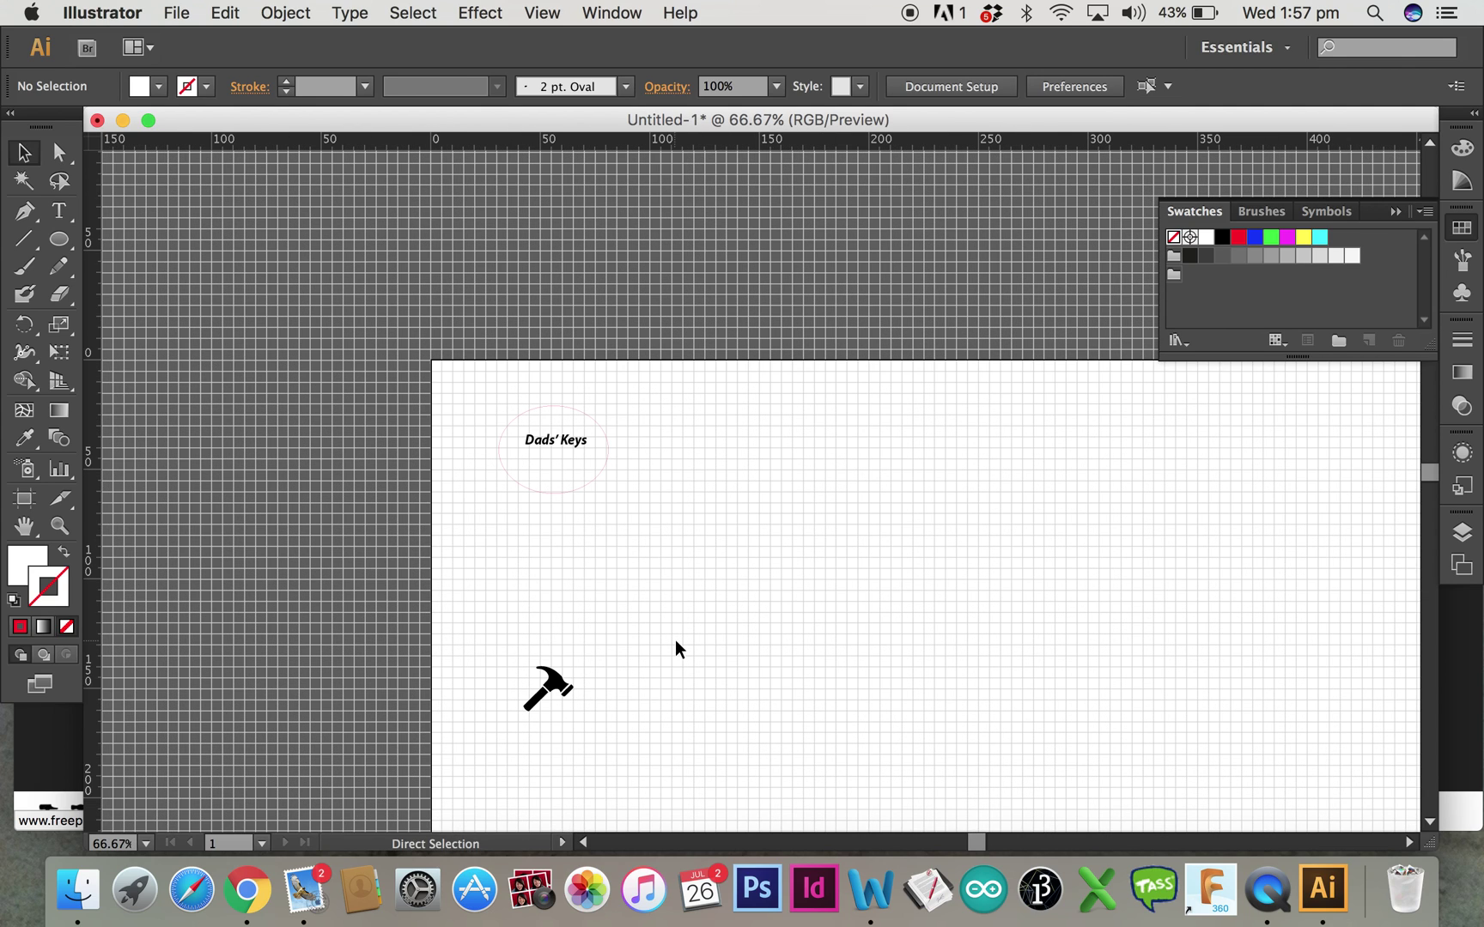
key("super+equal")
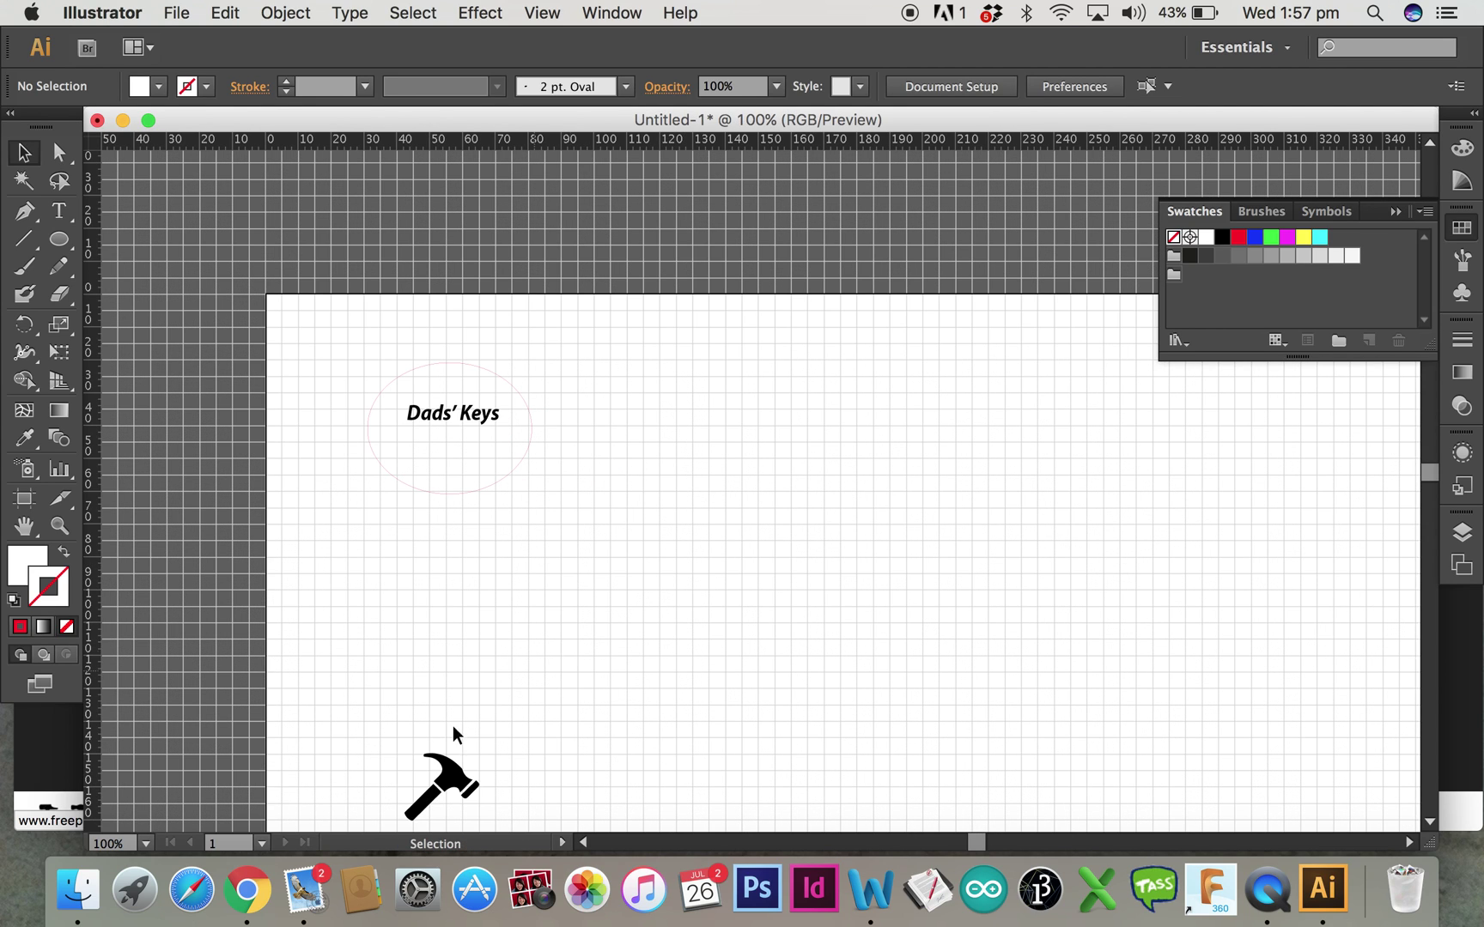
left_click_drag(341, 723, 466, 455)
left_click(587, 565)
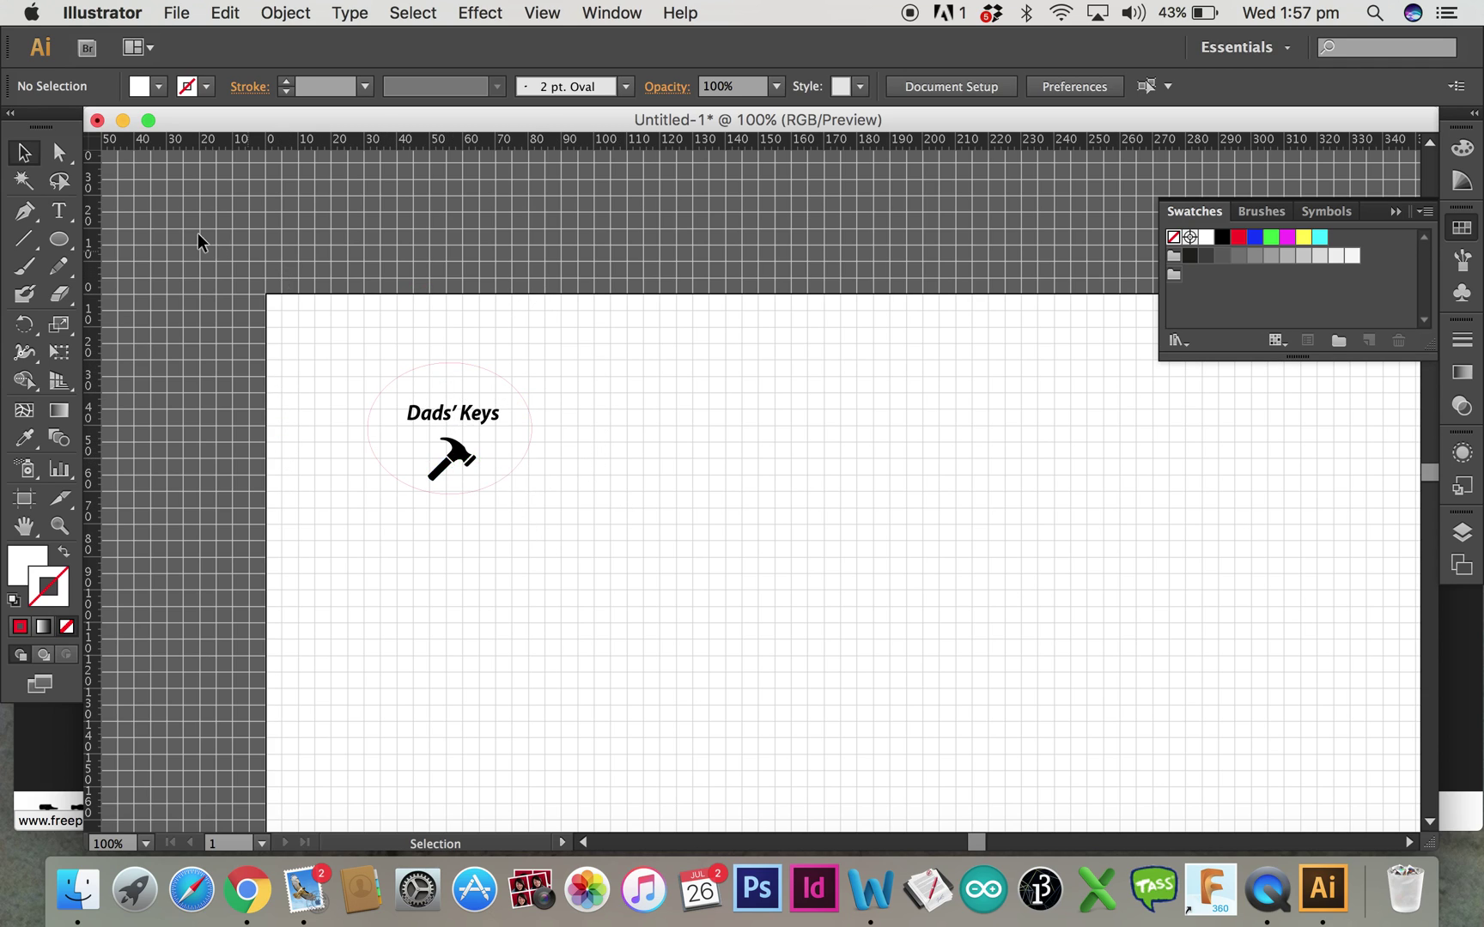
Draw a 6 mm by 6 mm circle with the Ellipse tool
left_click(59, 239)
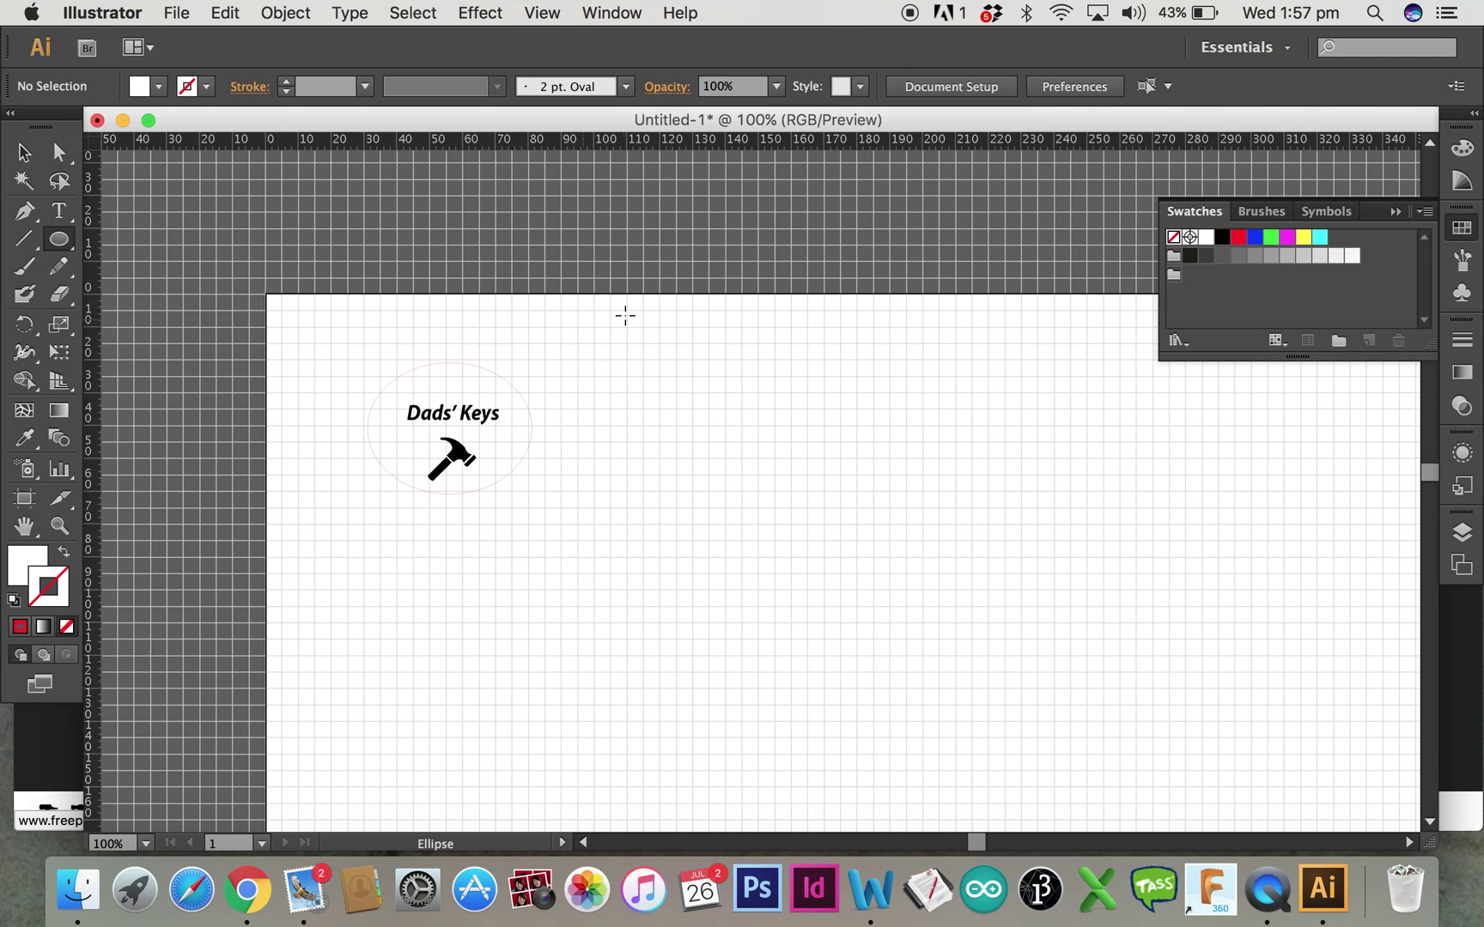
left_click(611, 400)
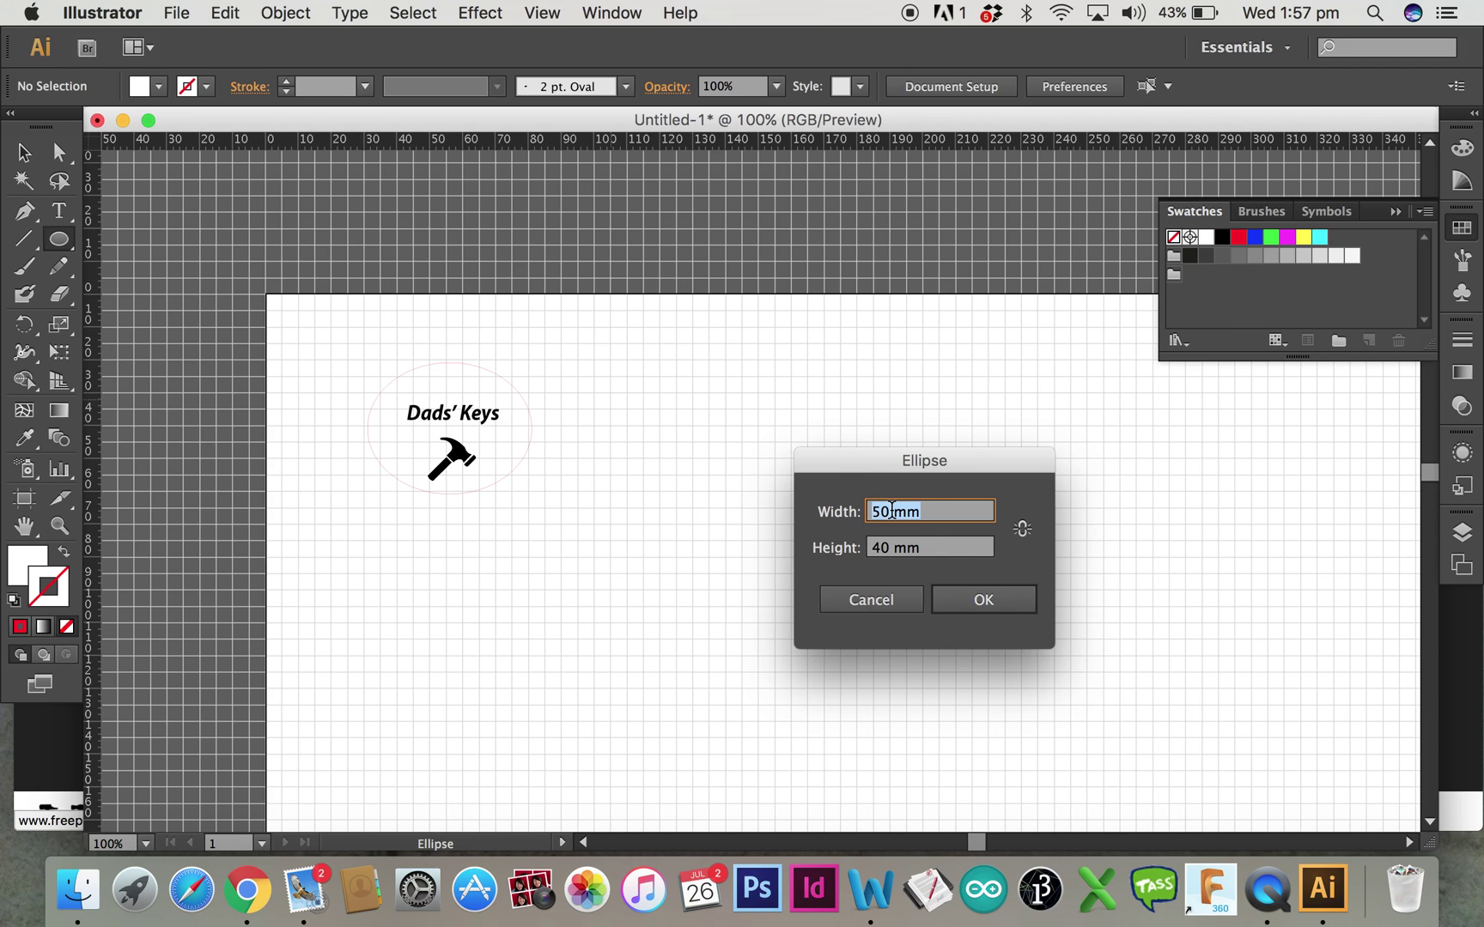
type("6")
left_click(890, 549)
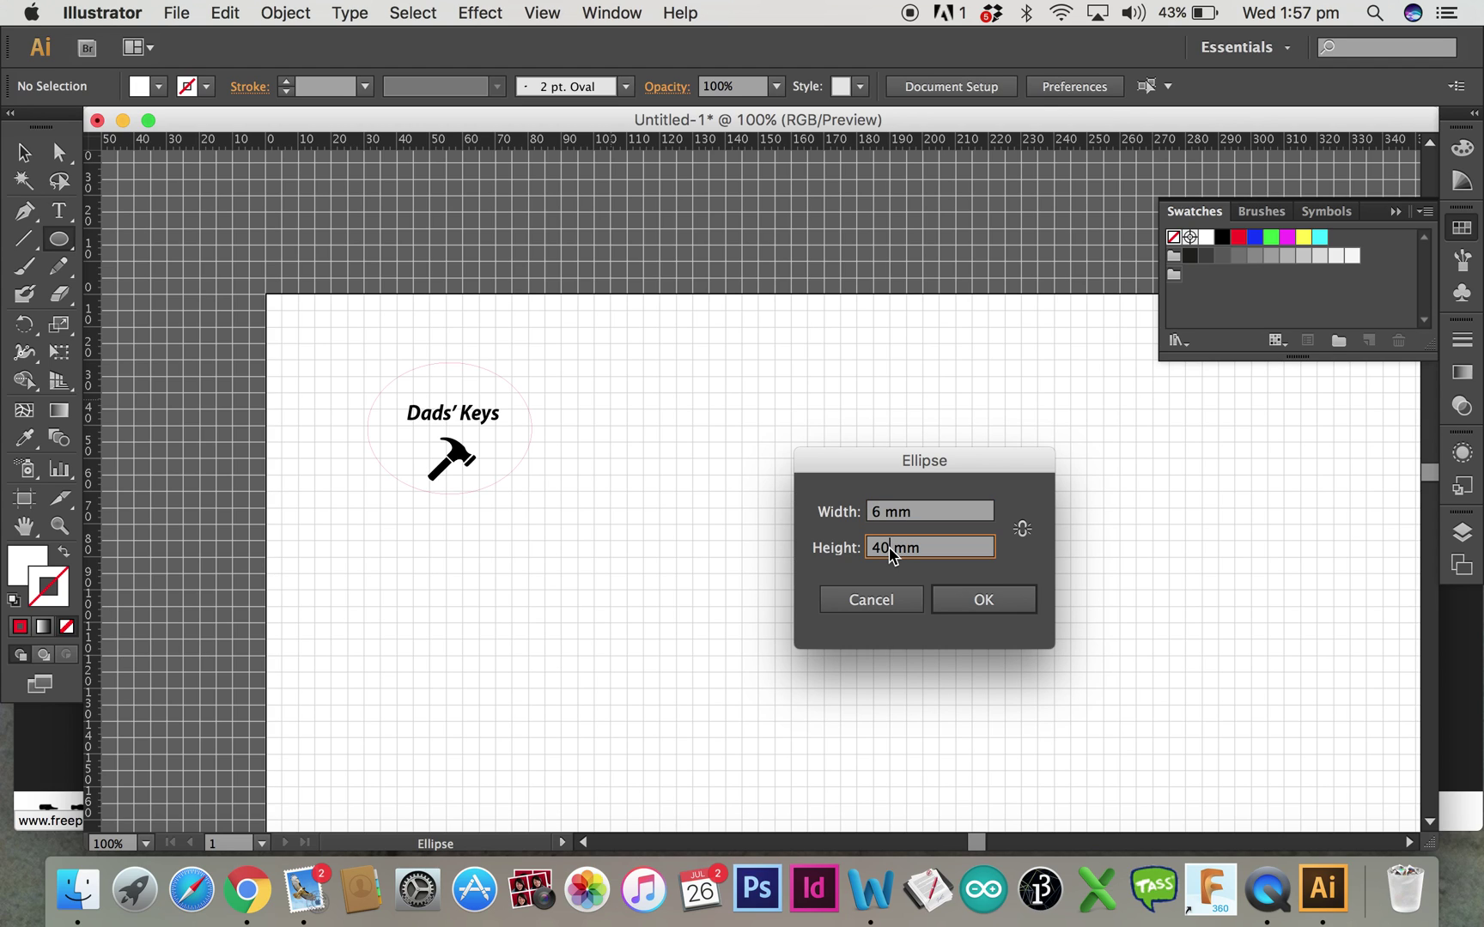
key("BackSpace")
key("BackSpace")
type("6")
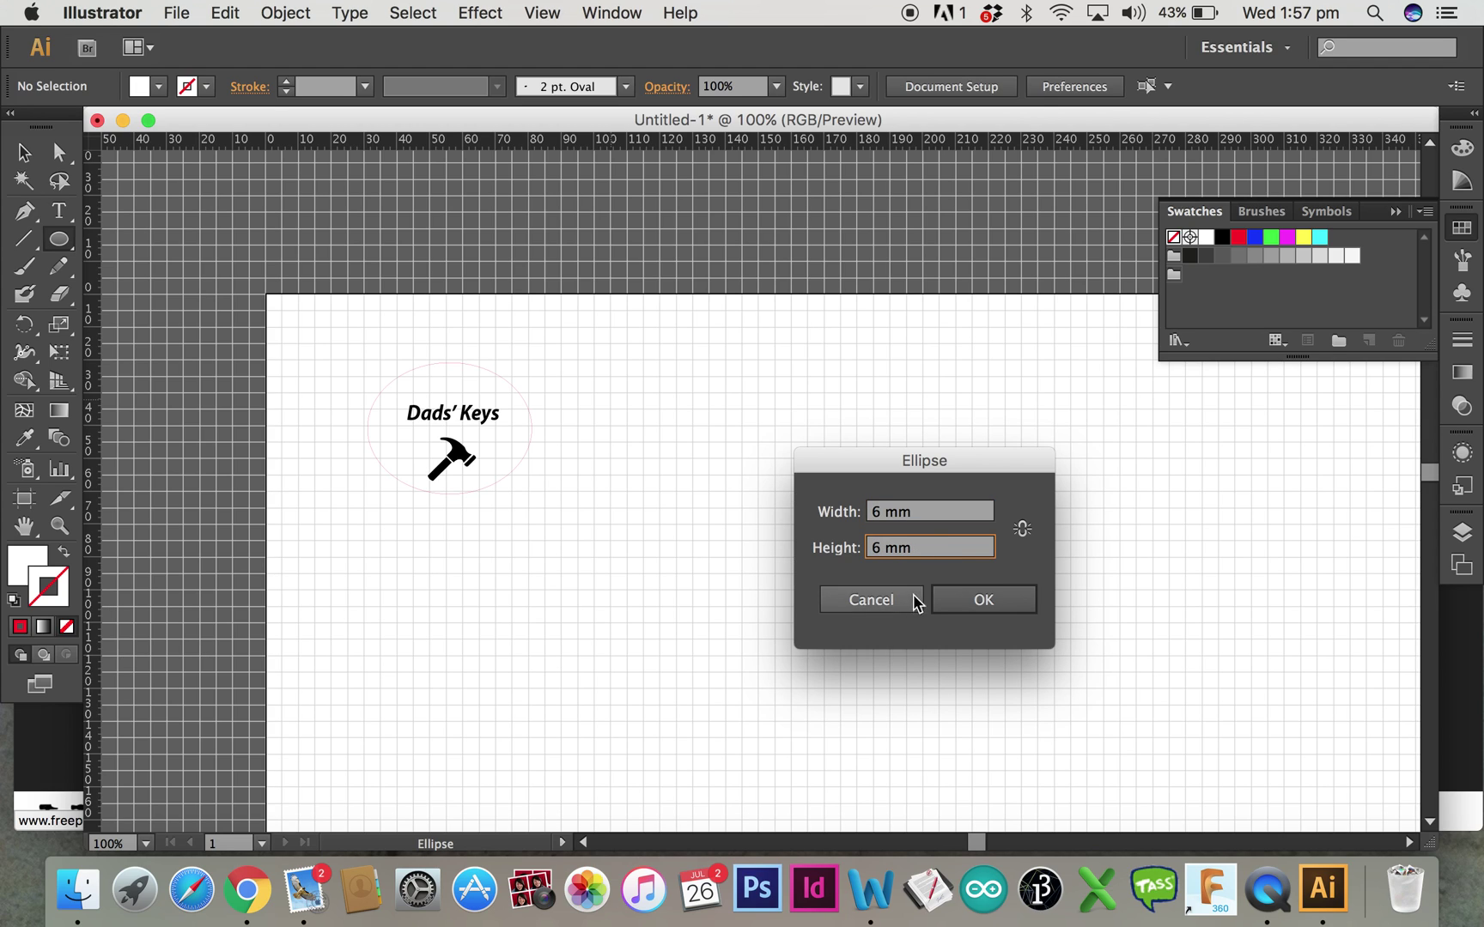
left_click(980, 601)
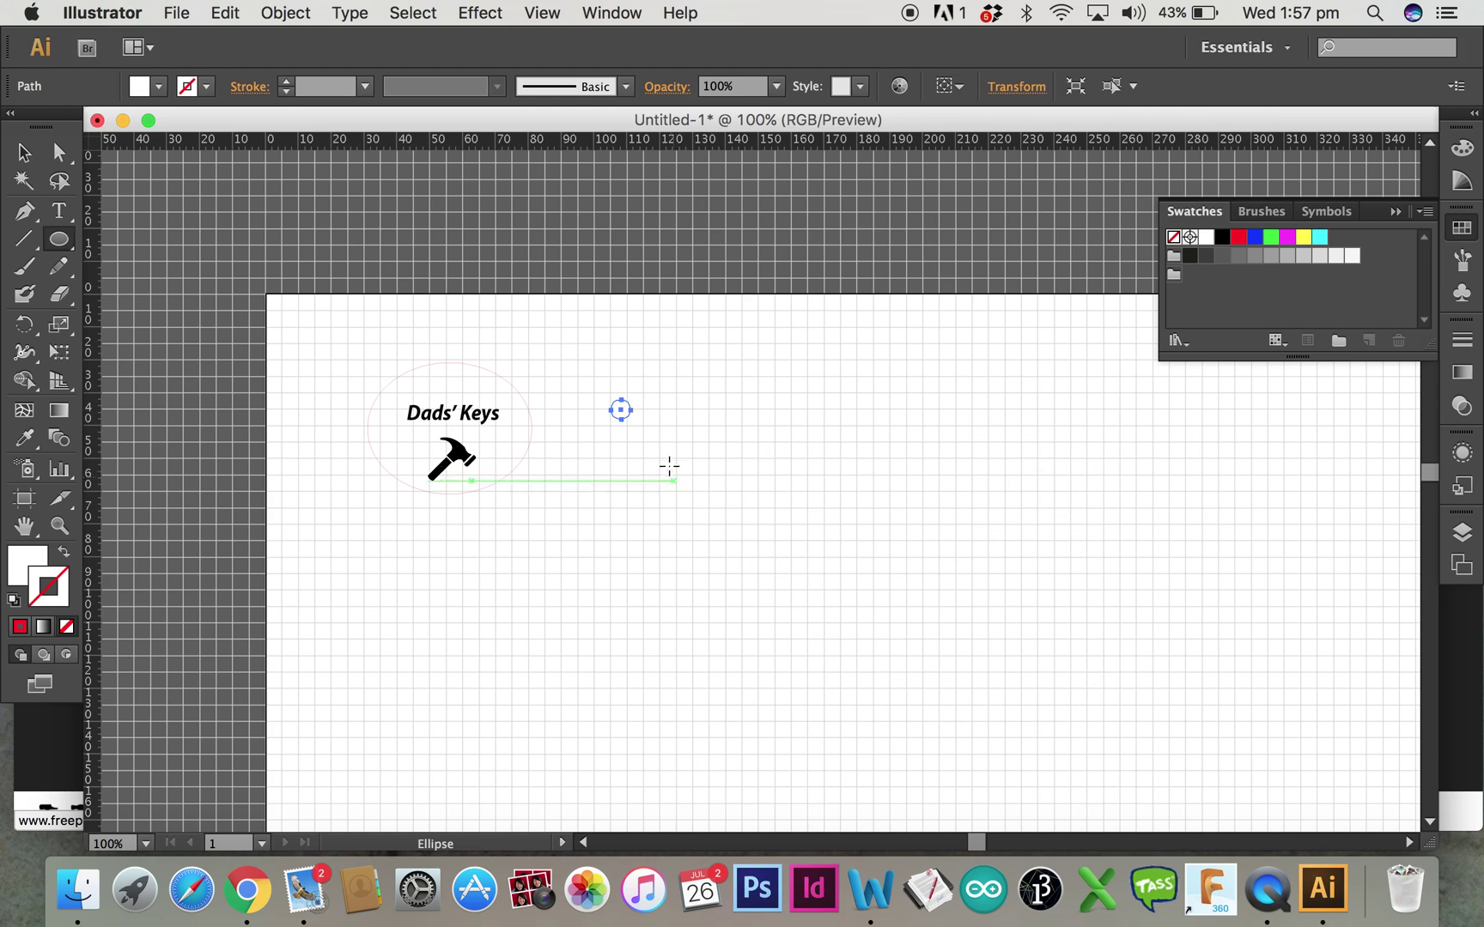
Give the small circle a red stroke with 0.01 pt weight
left_click(207, 89)
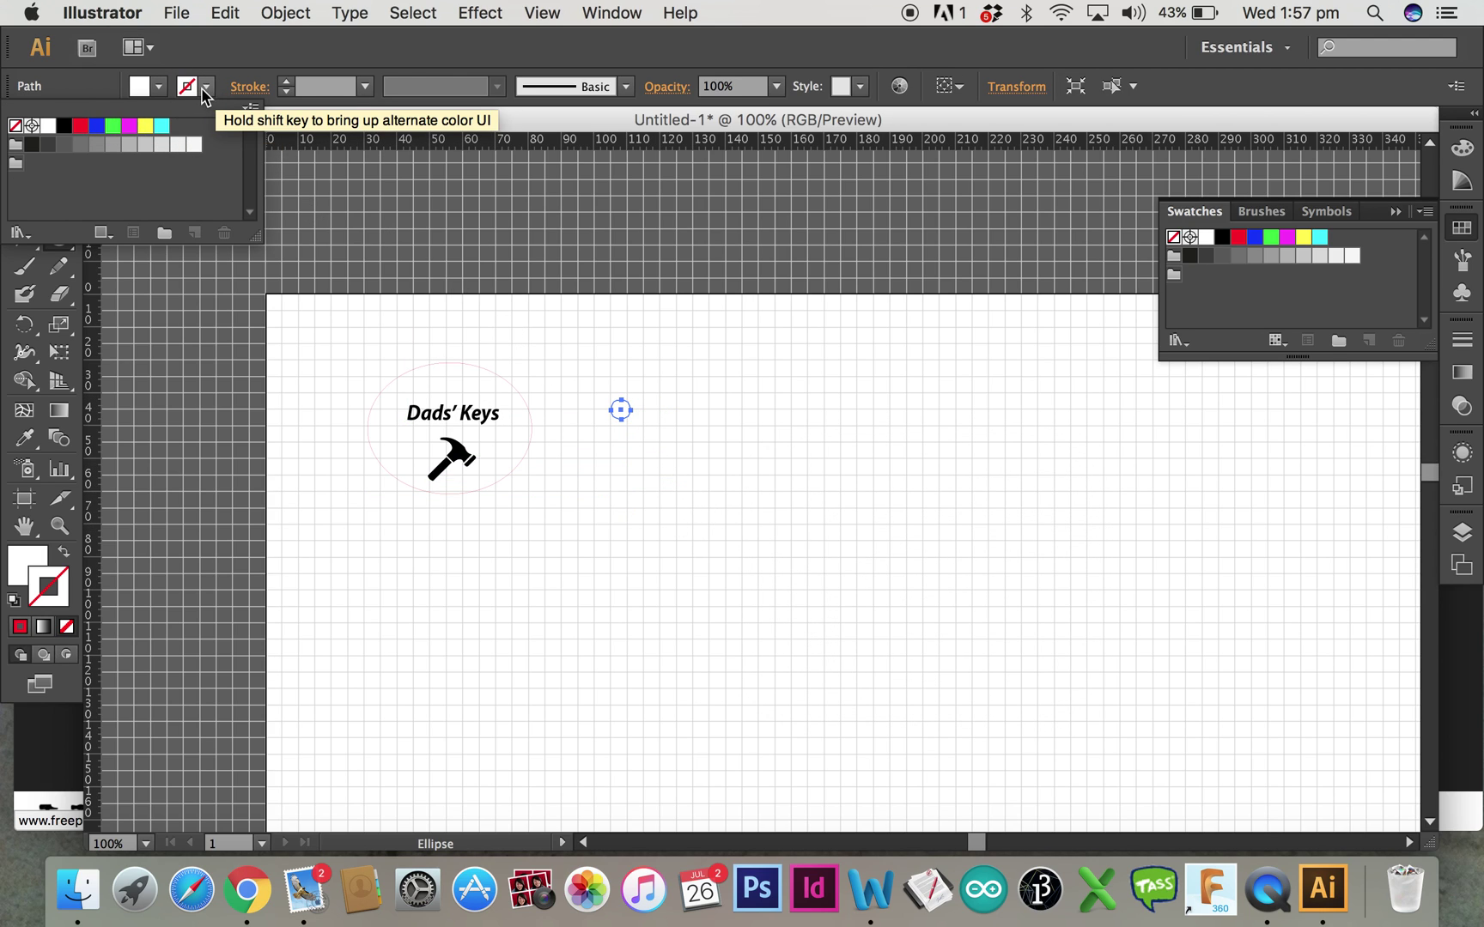
left_click(84, 128)
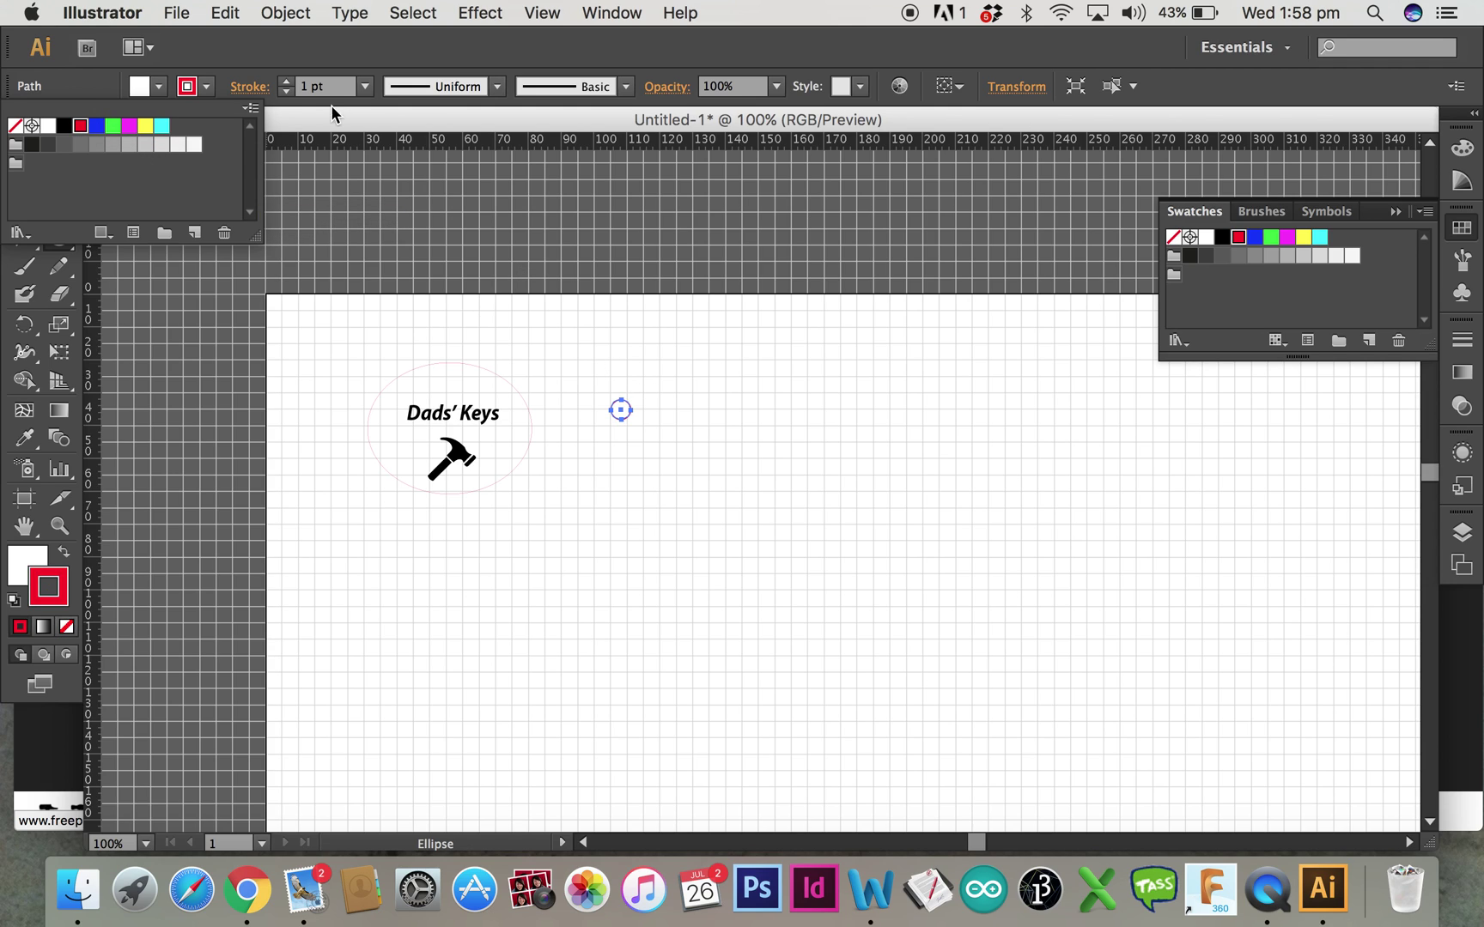
left_click(311, 91)
left_click(310, 89)
left_click(310, 89)
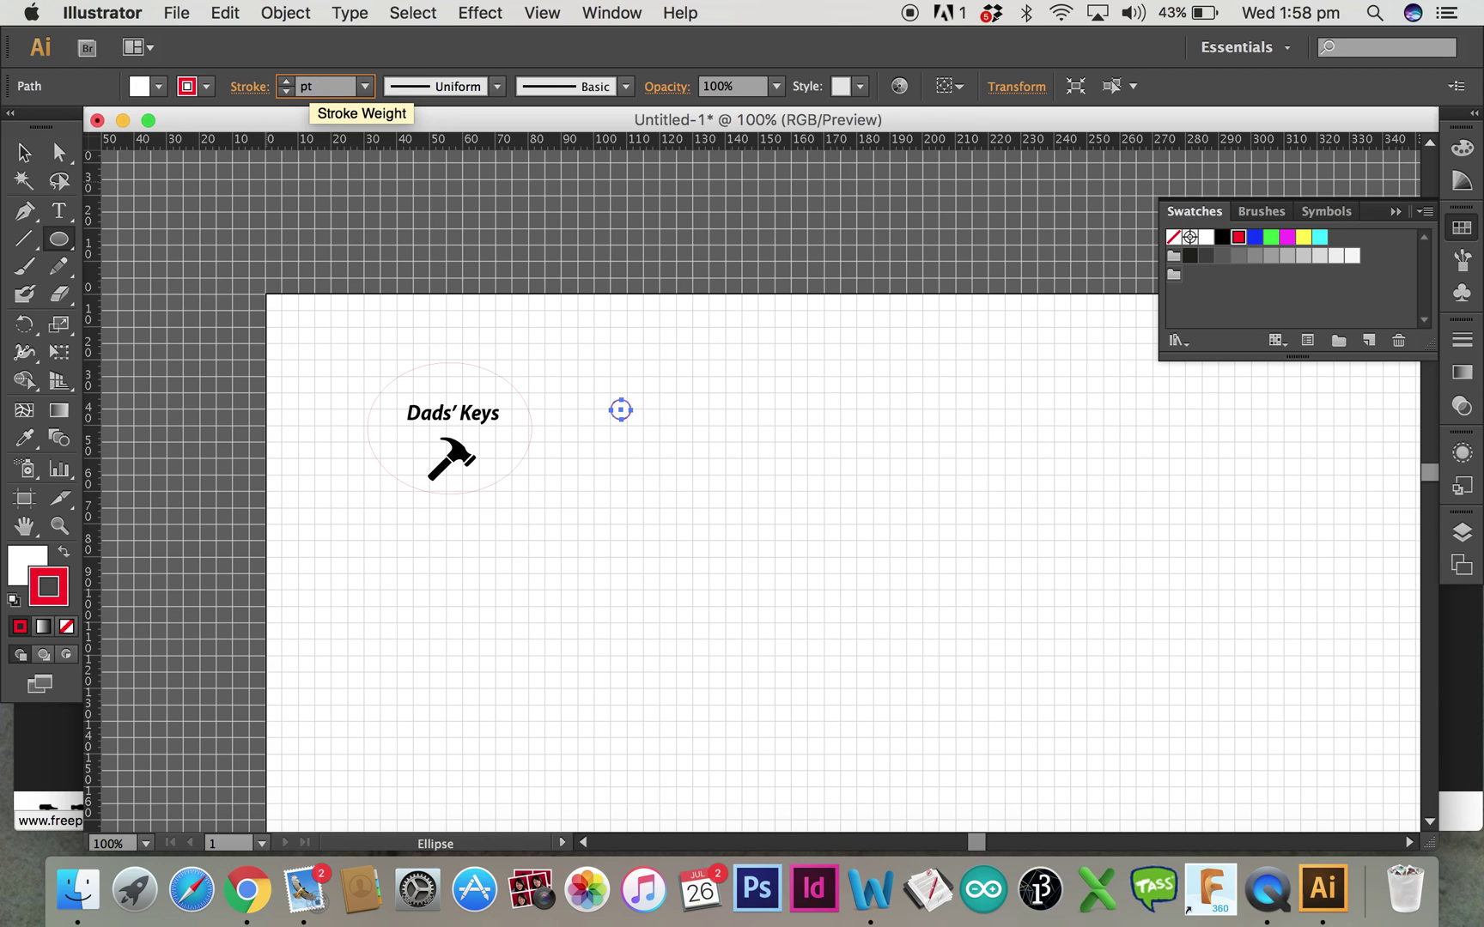
type("0.0")
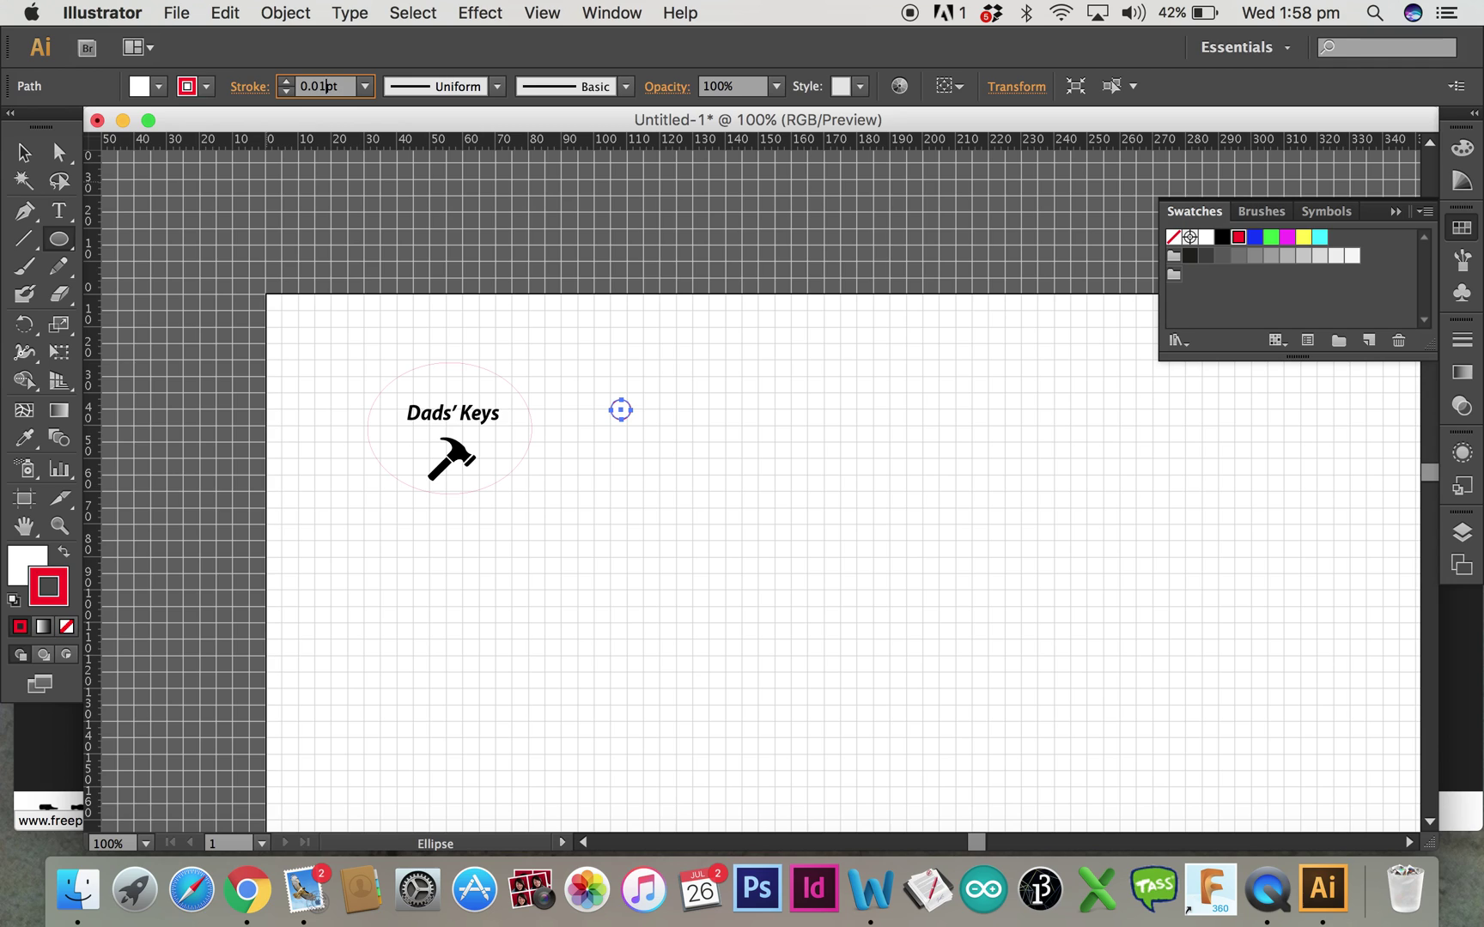
type("1")
key("Return")
Drag the small circle to the top of the ellipse and set its fill to None
left_click(21, 154)
left_click(679, 537)
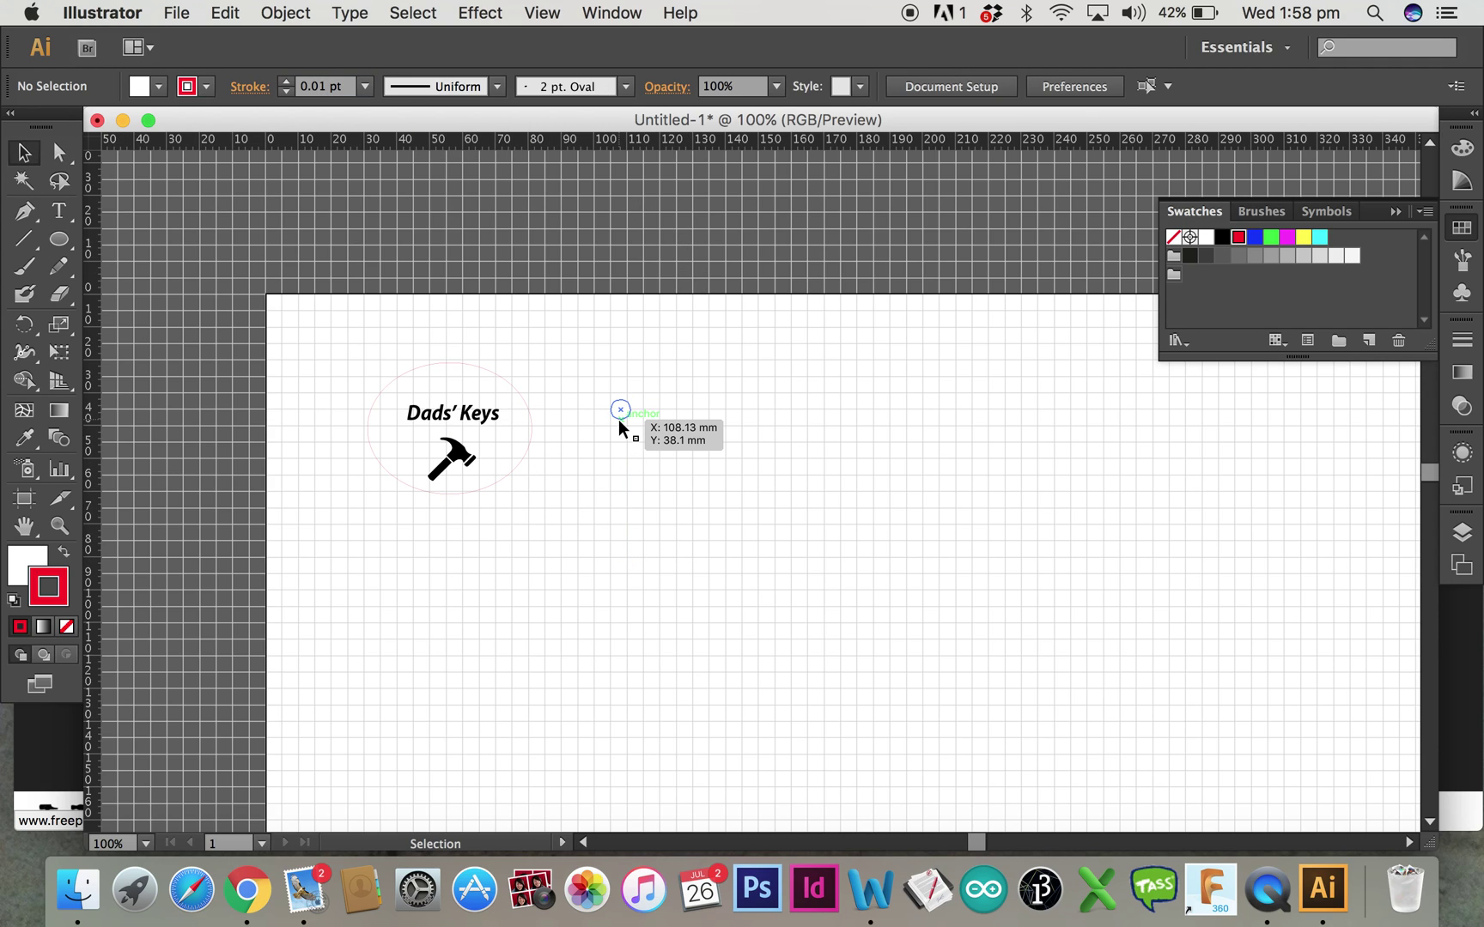
left_click_drag(618, 419, 450, 385)
left_click(159, 86)
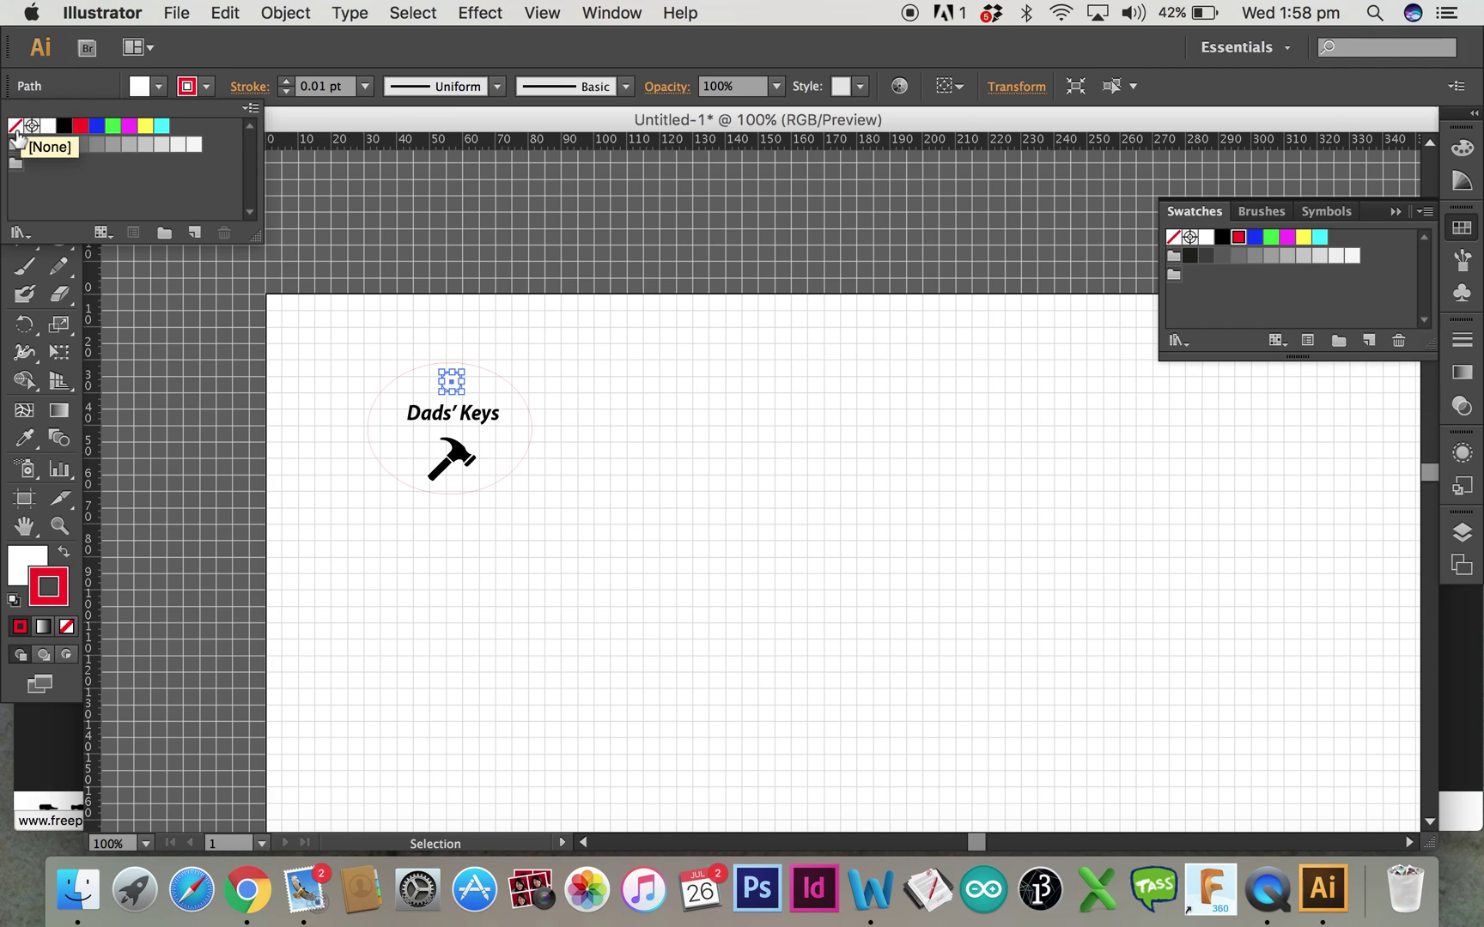
left_click(16, 129)
left_click(720, 487)
left_click(715, 487)
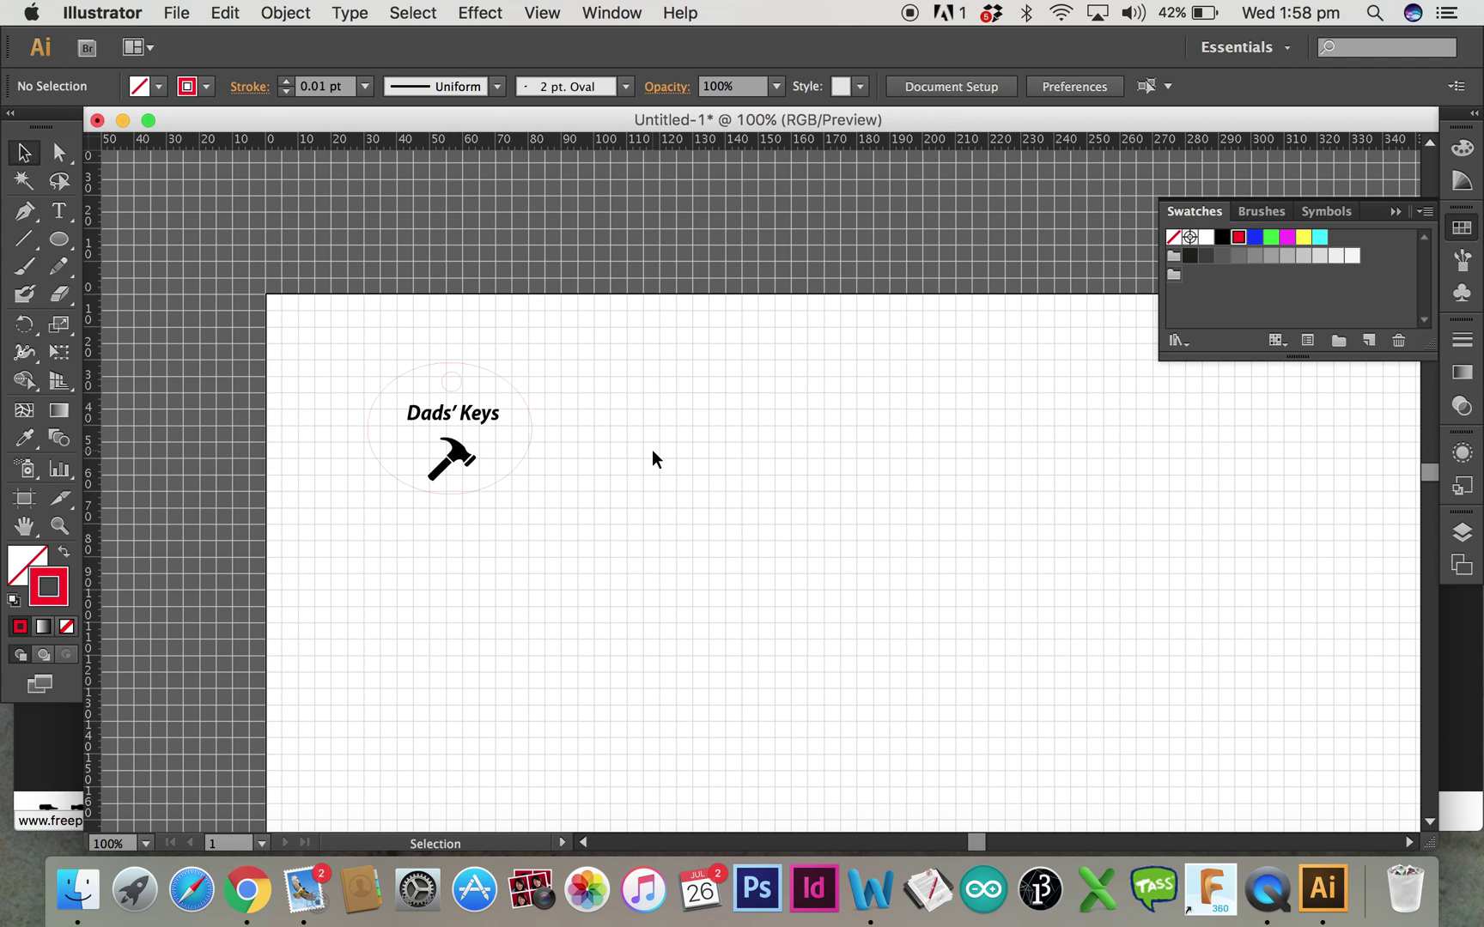
In Chrome, preview the black mallet thumbnail, copy the image, and return to Illustrator
left_click(247, 890)
scroll(736, 401, "up", 6)
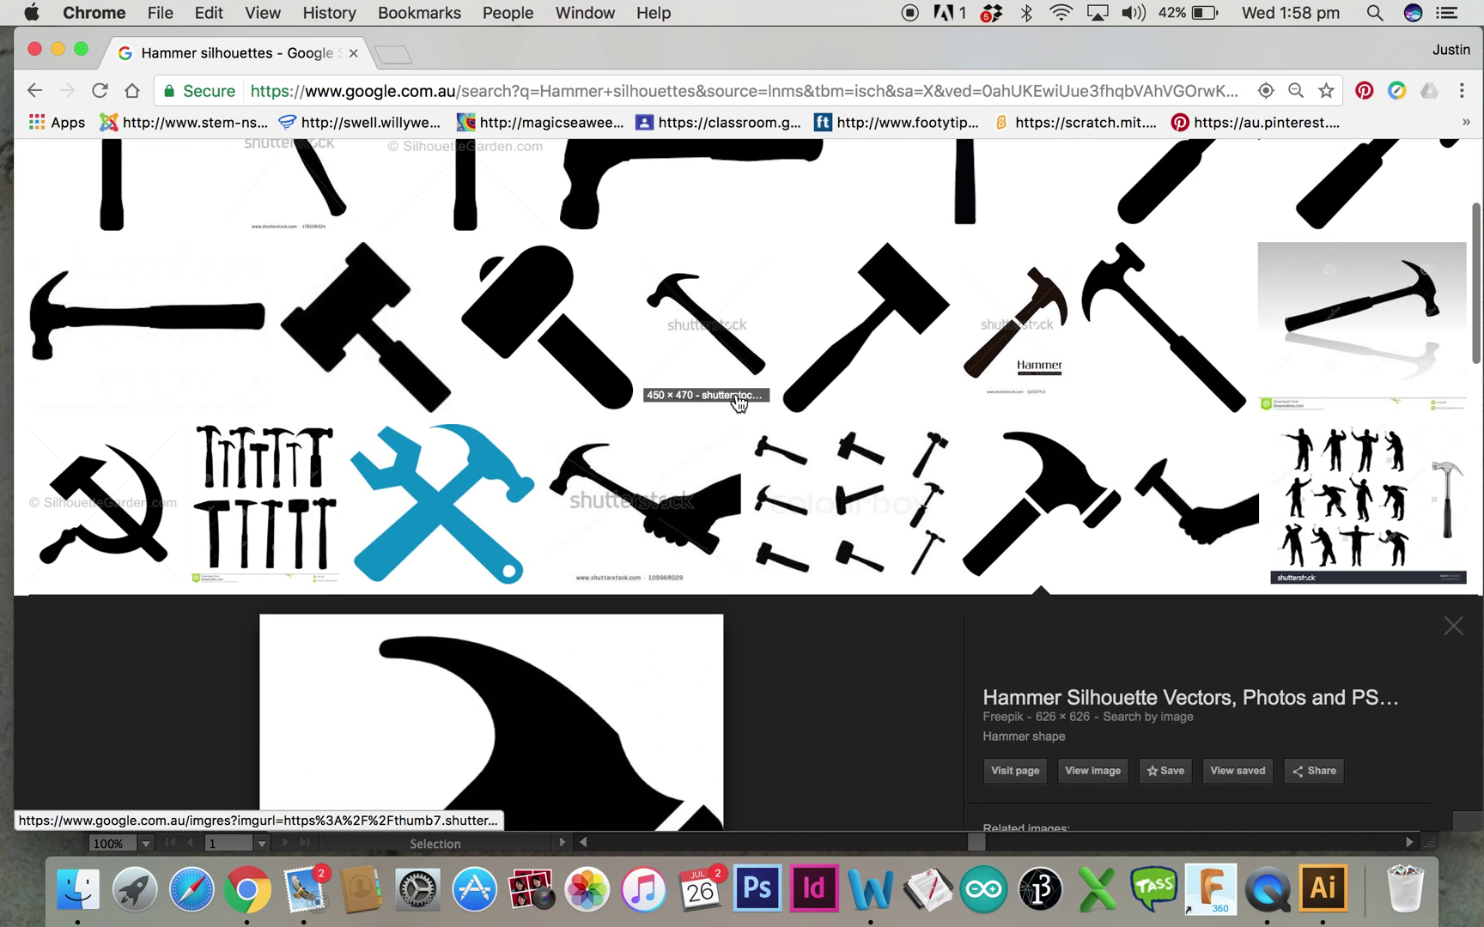
scroll(737, 402, "down", 10)
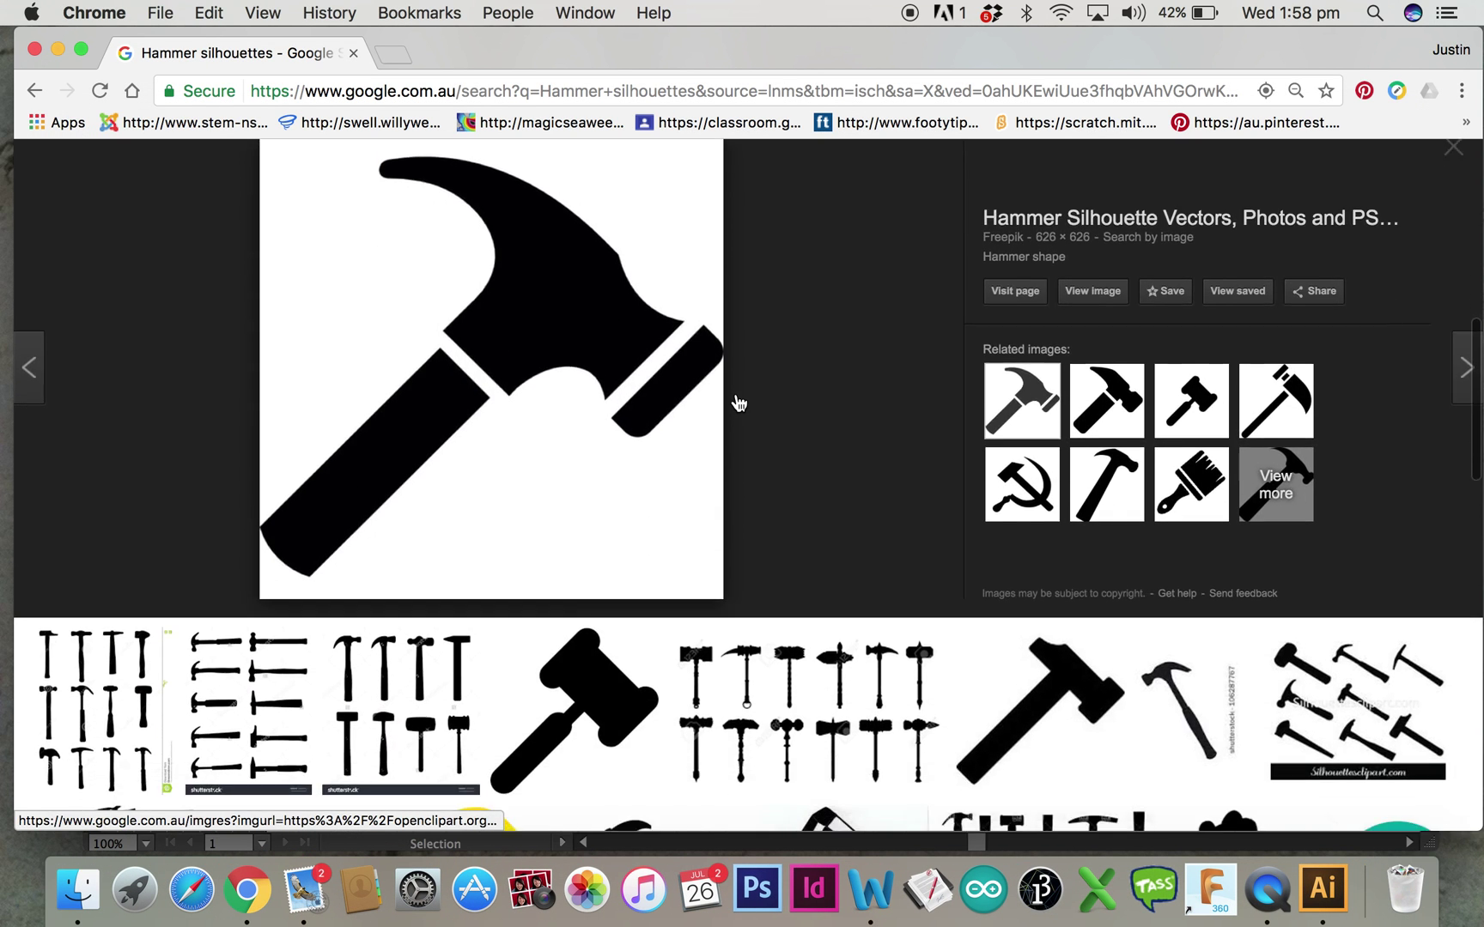
scroll(738, 401, "down", 2)
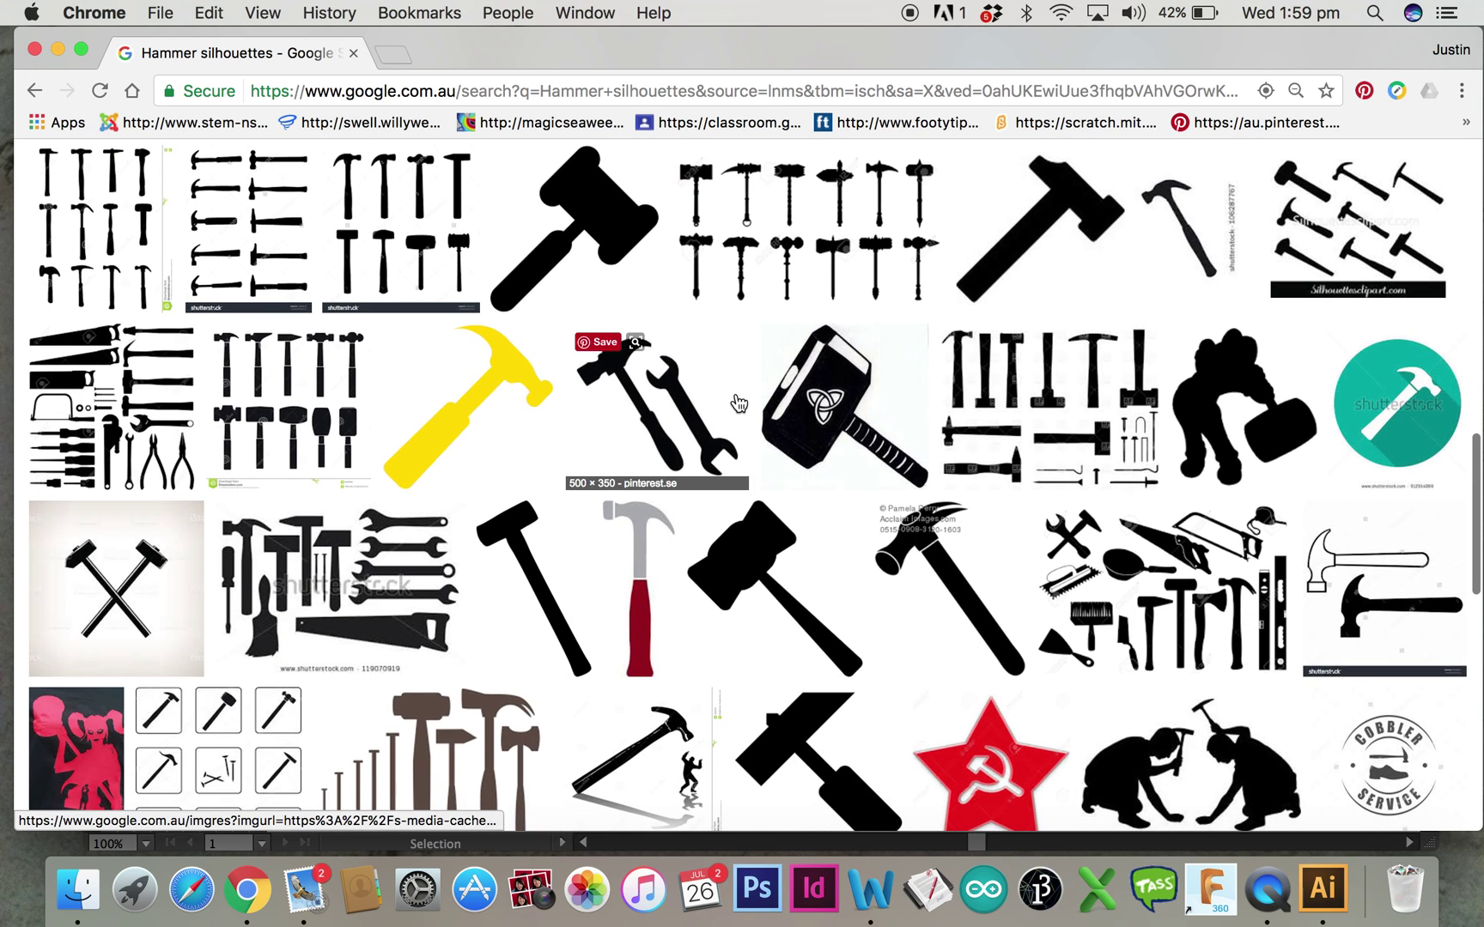
left_click(756, 573)
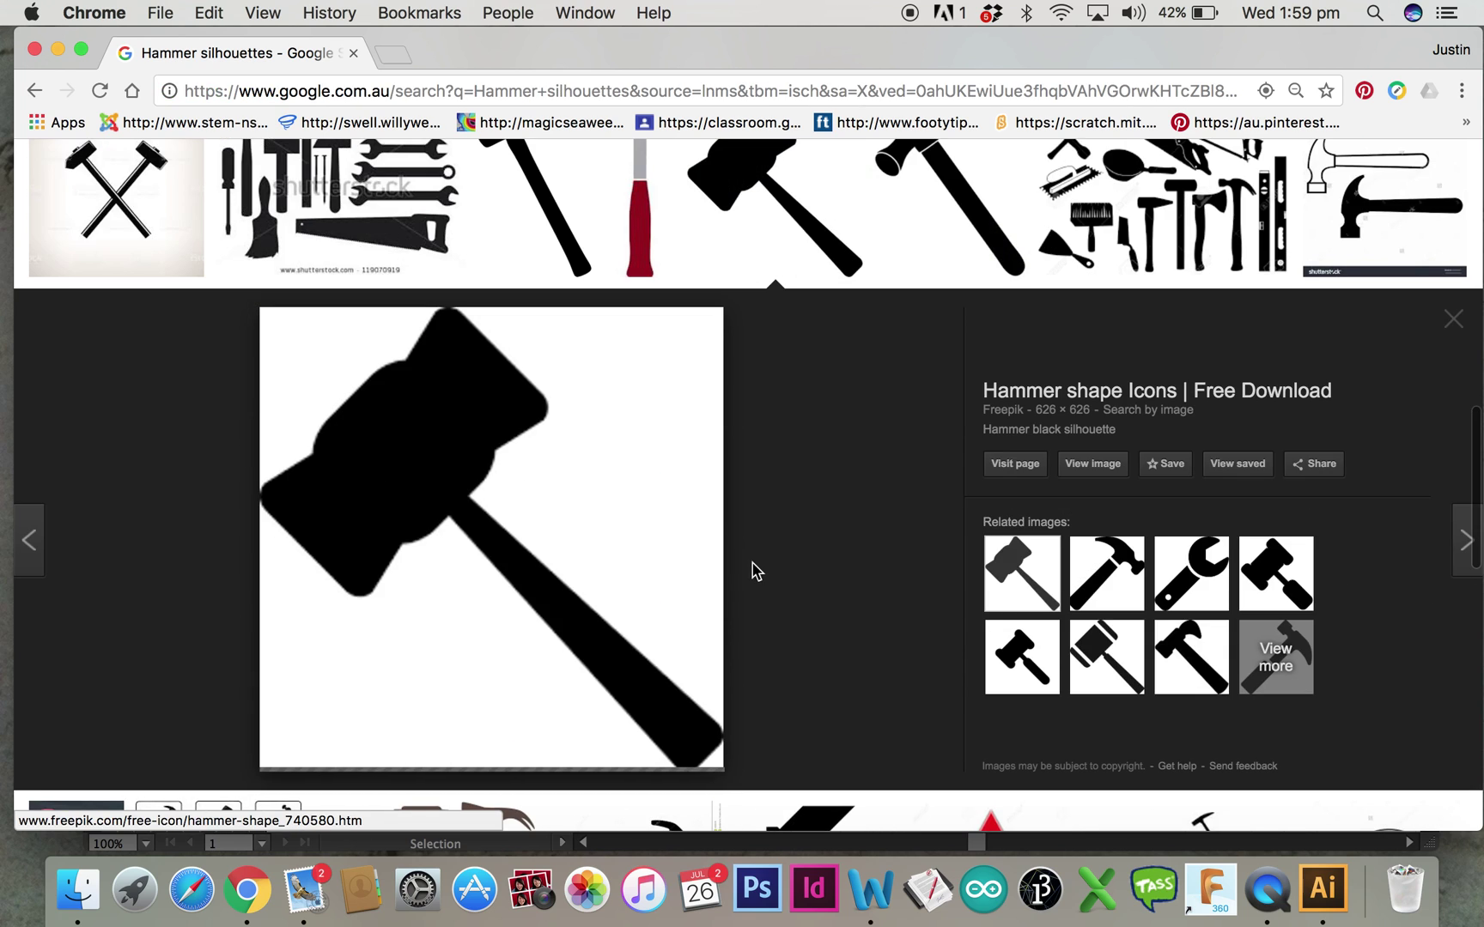
right_click(411, 442)
left_click(493, 624)
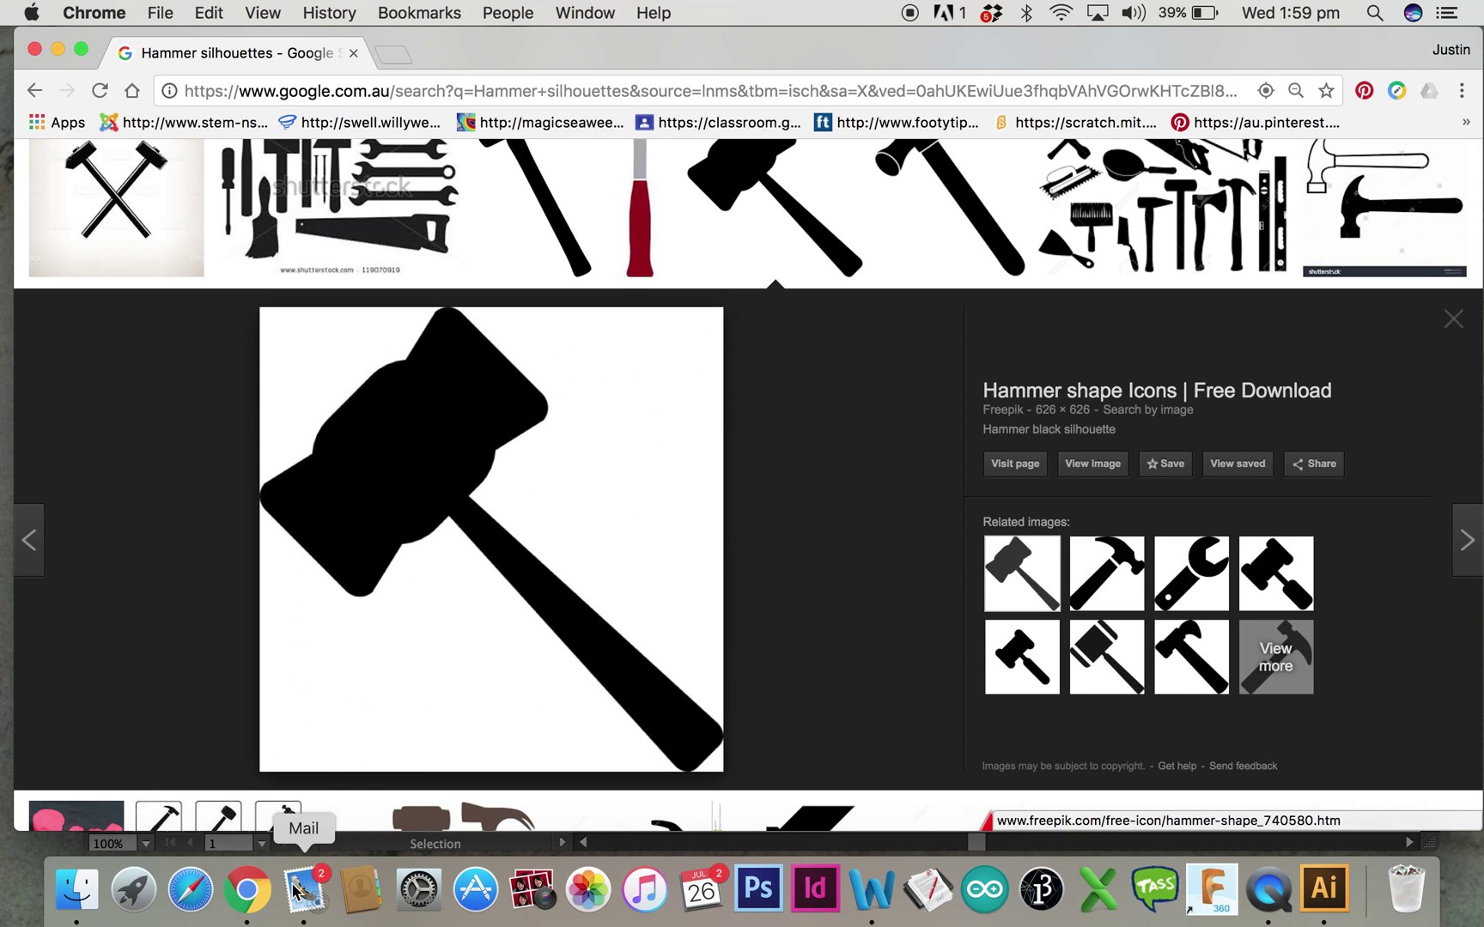
left_click(1323, 889)
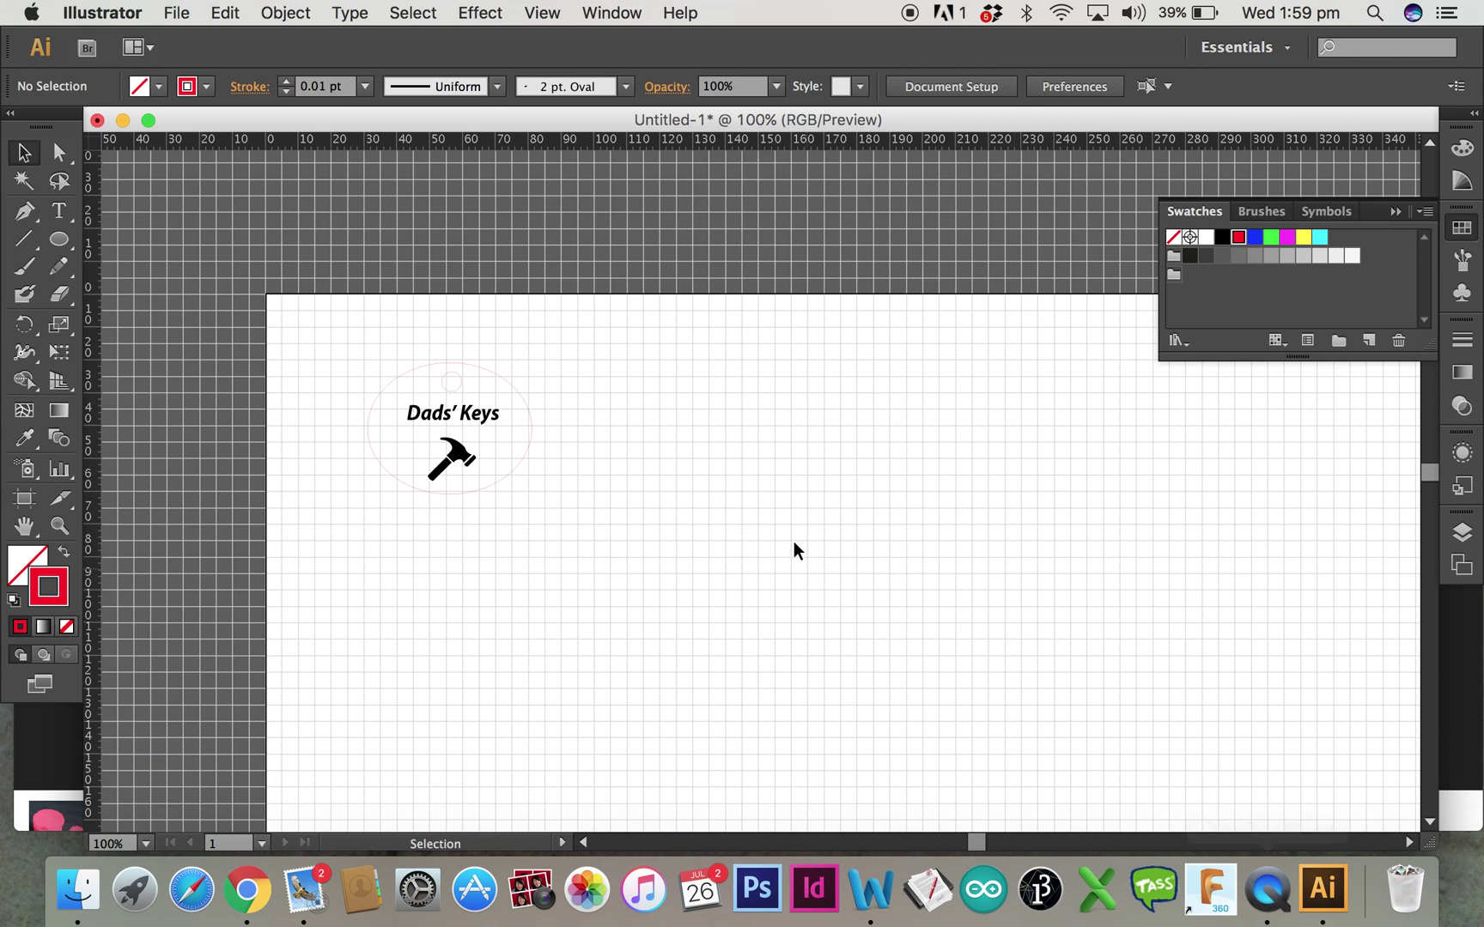
Paste the mallet image, Image Trace and Expand it, and drag it right of the tag
key("super+v")
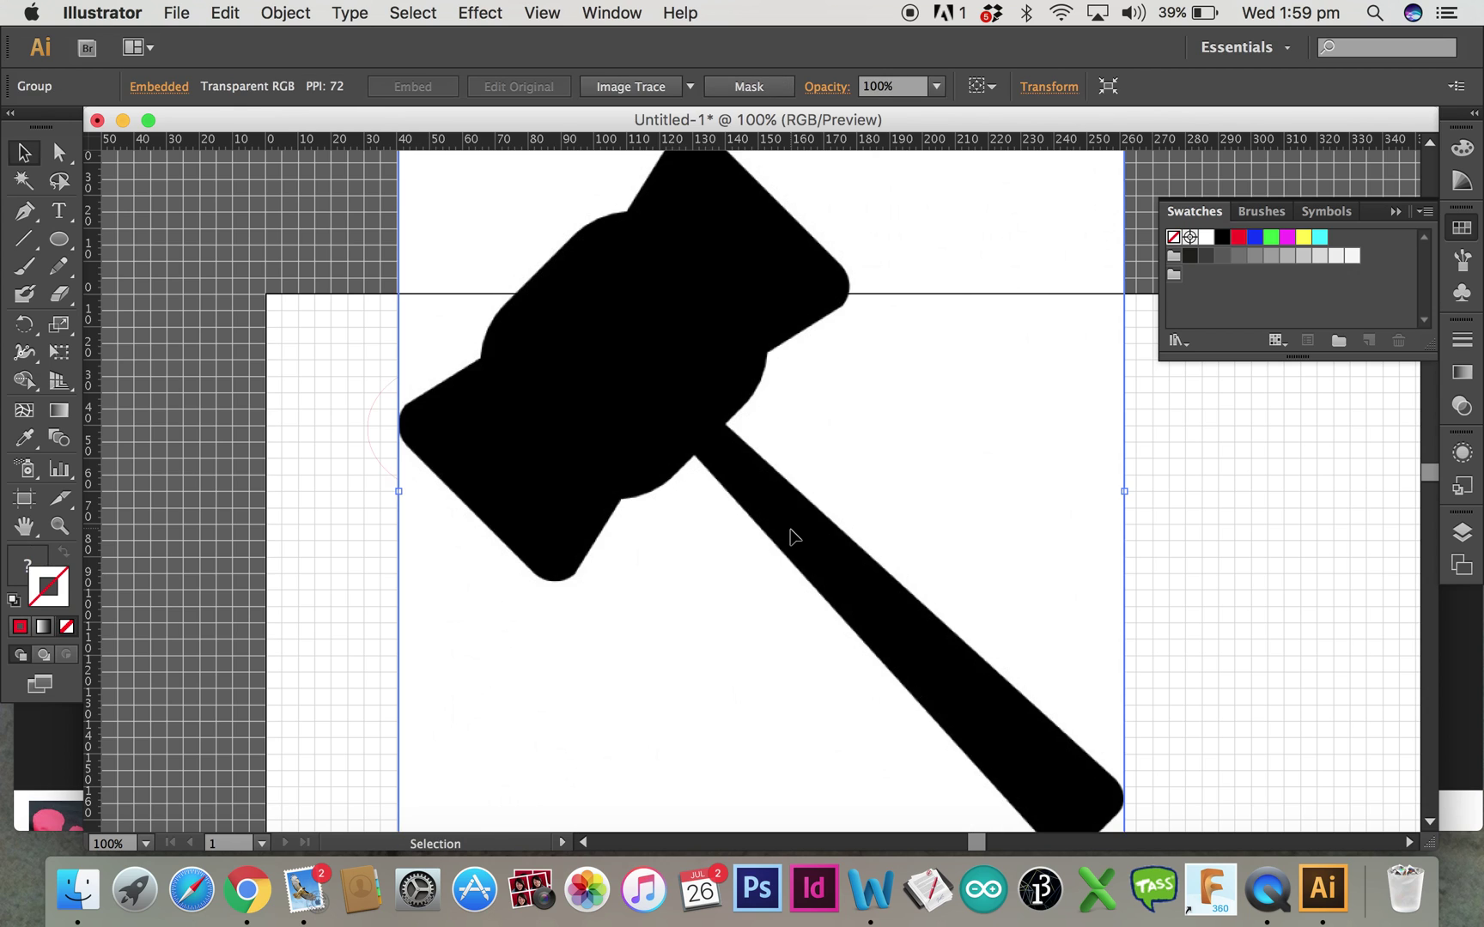
scroll(792, 537, "up", 5)
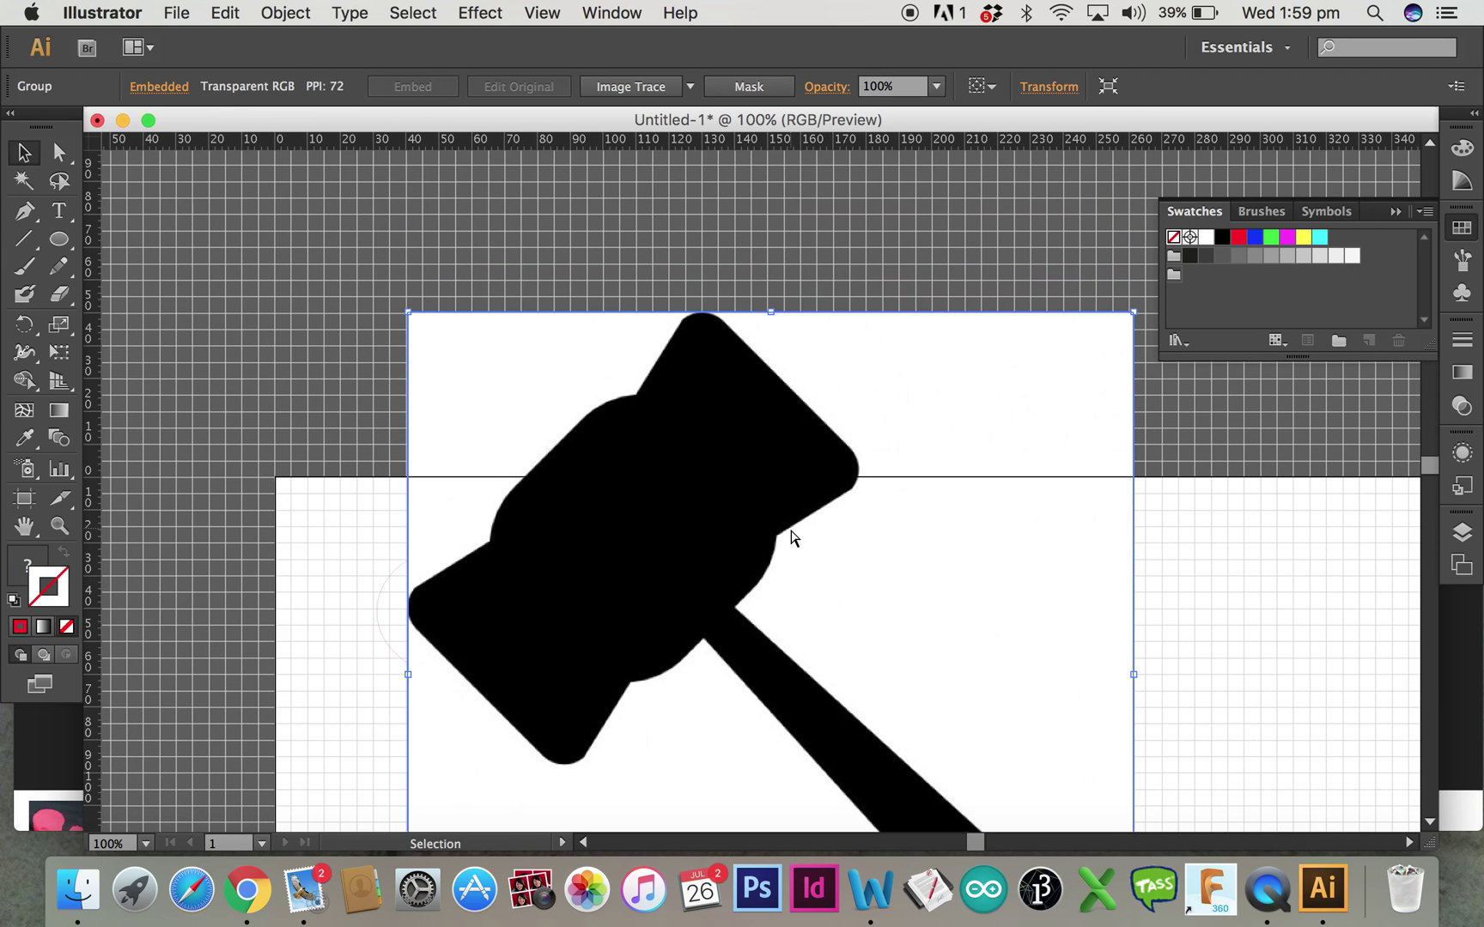
scroll(791, 537, "down", 2)
scroll(790, 536, "down", 6)
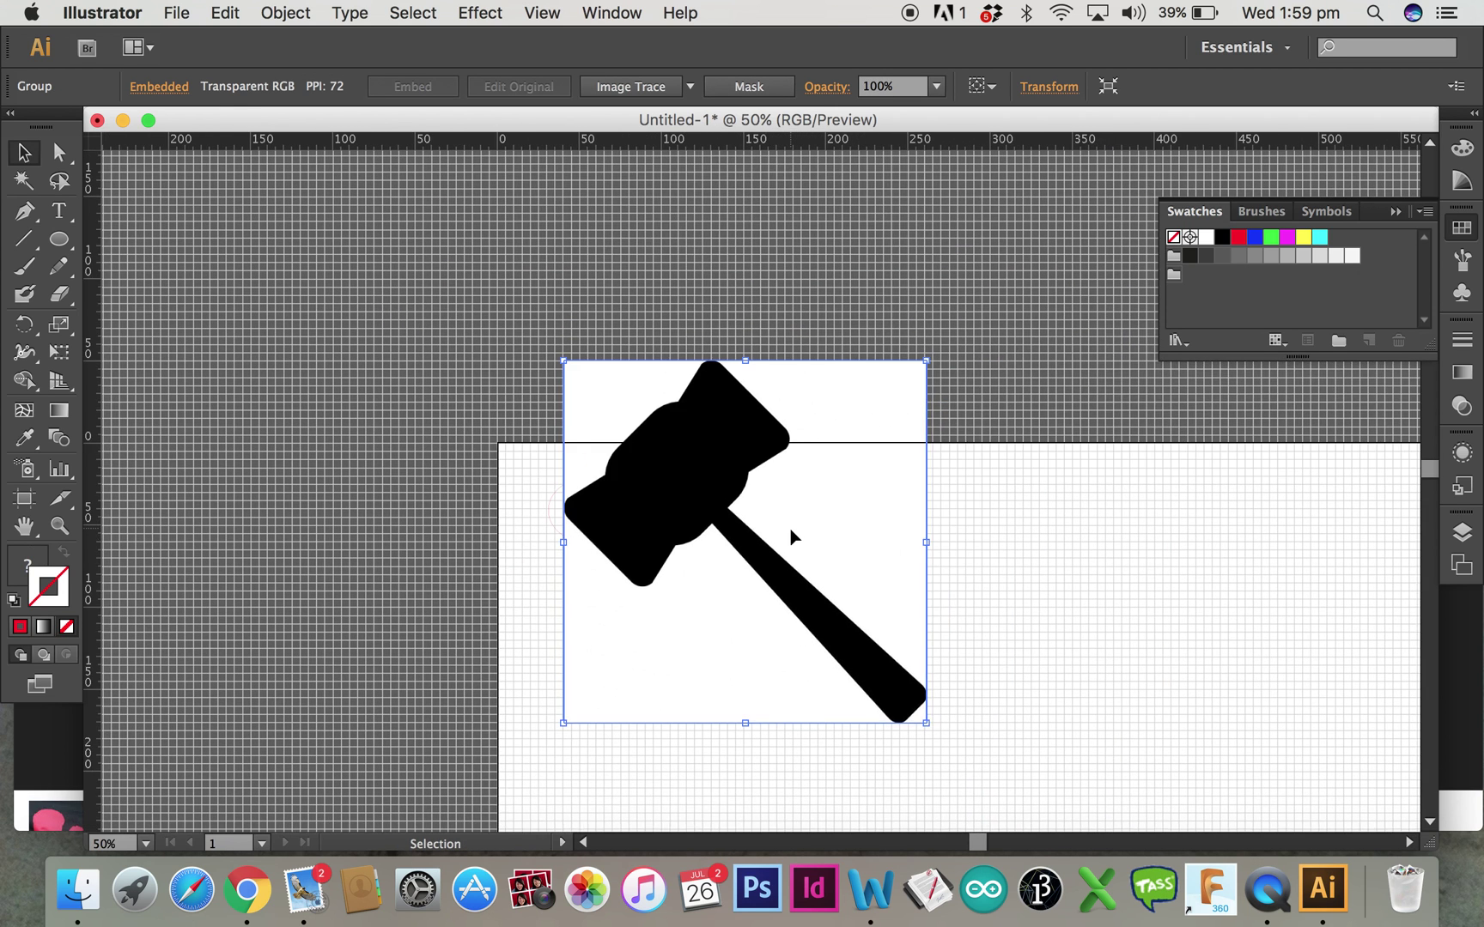
scroll(789, 529, "up", 1)
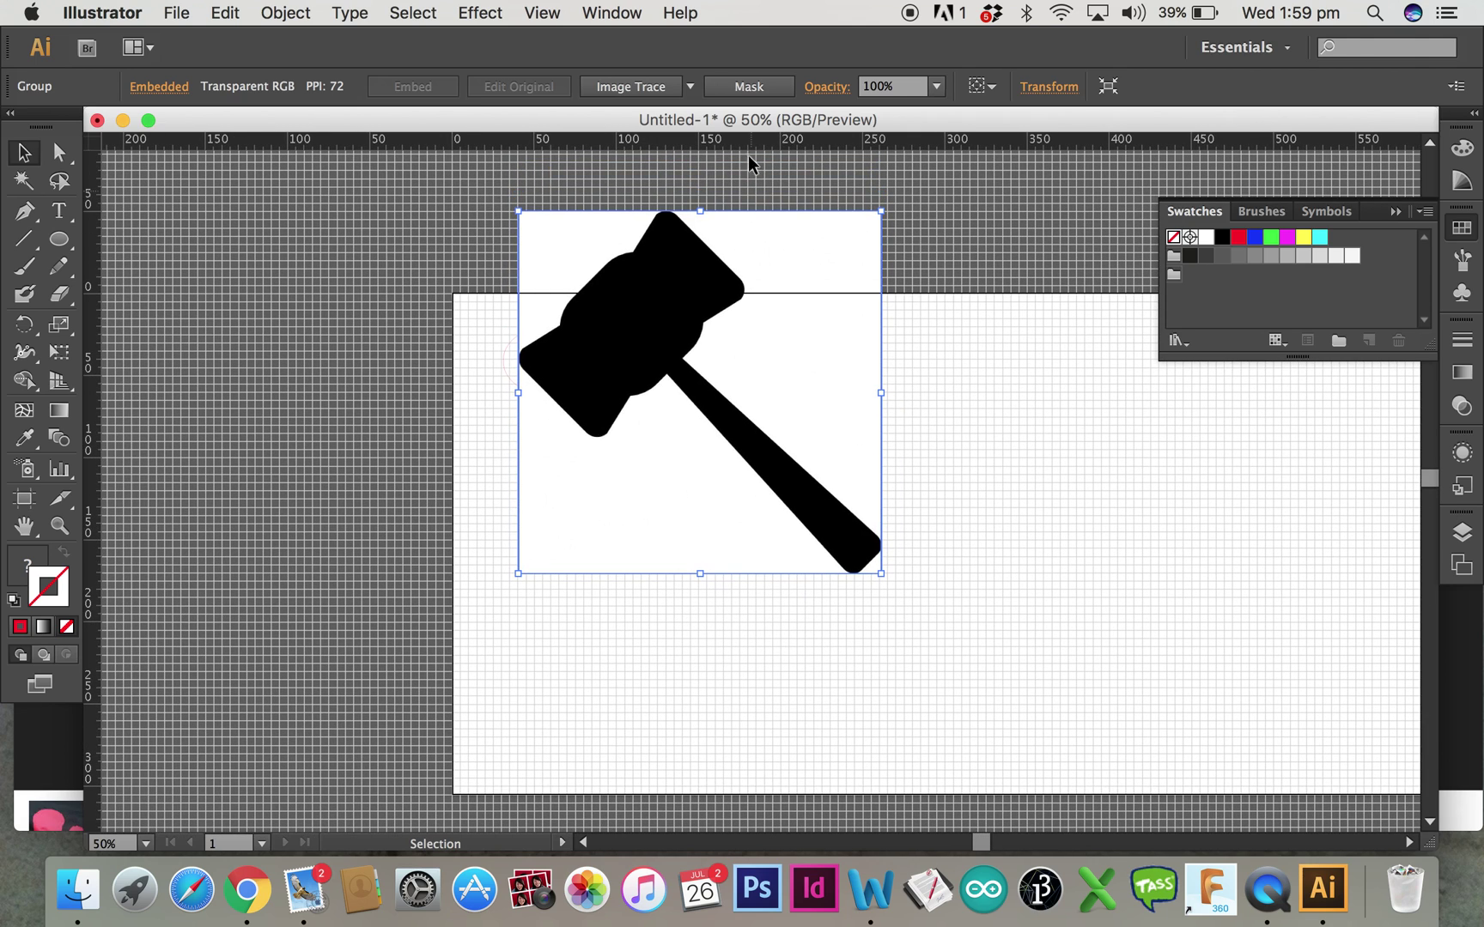
left_click(650, 89)
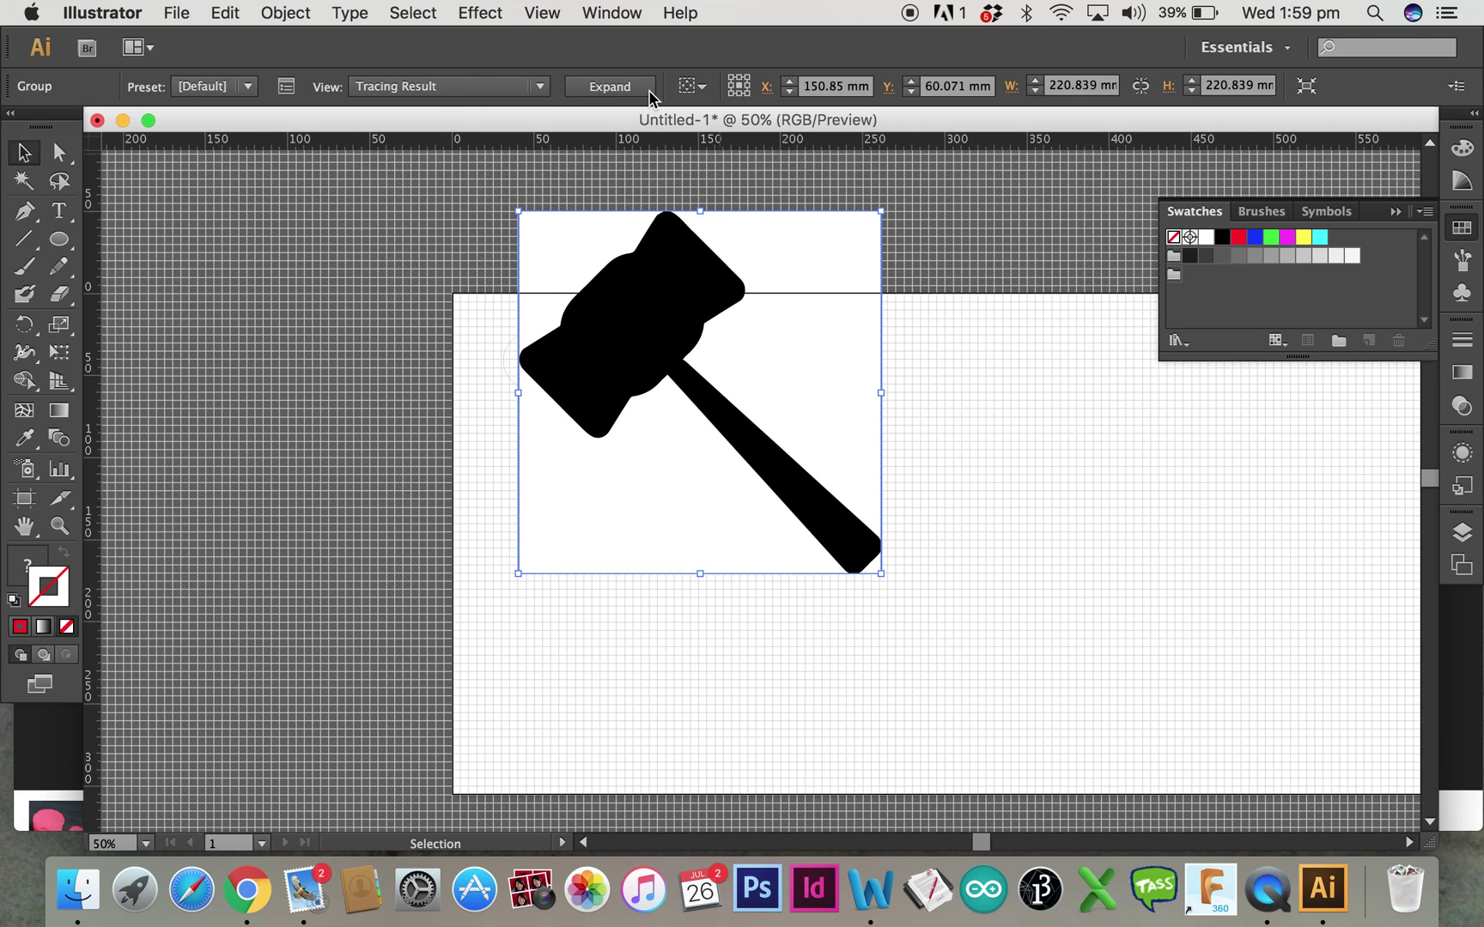
left_click(630, 89)
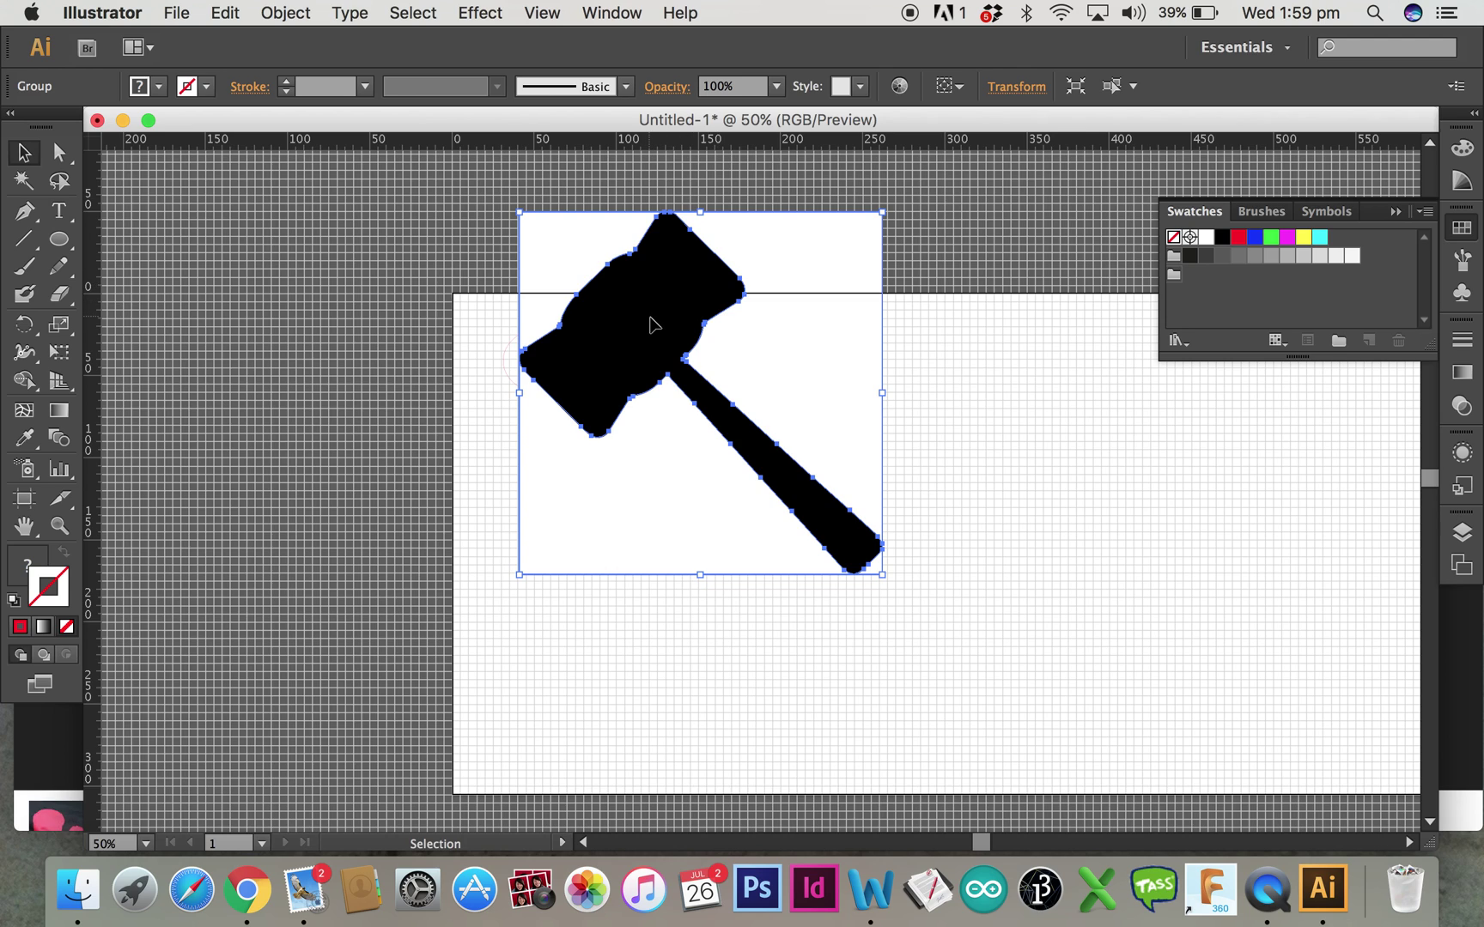
left_click_drag(651, 322, 989, 449)
left_click(754, 628)
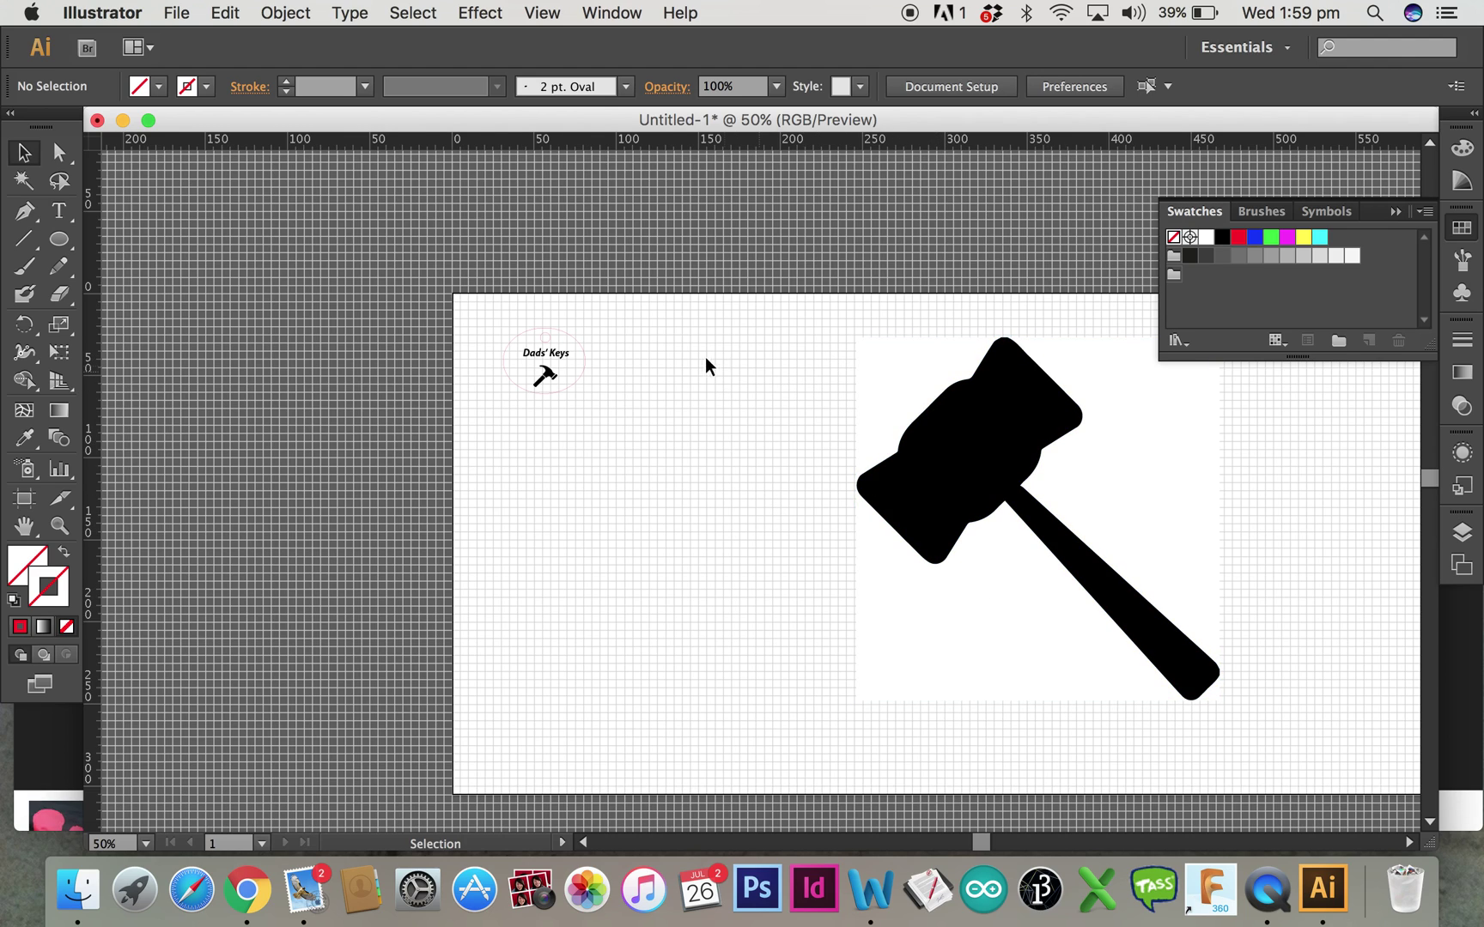
left_click(963, 431)
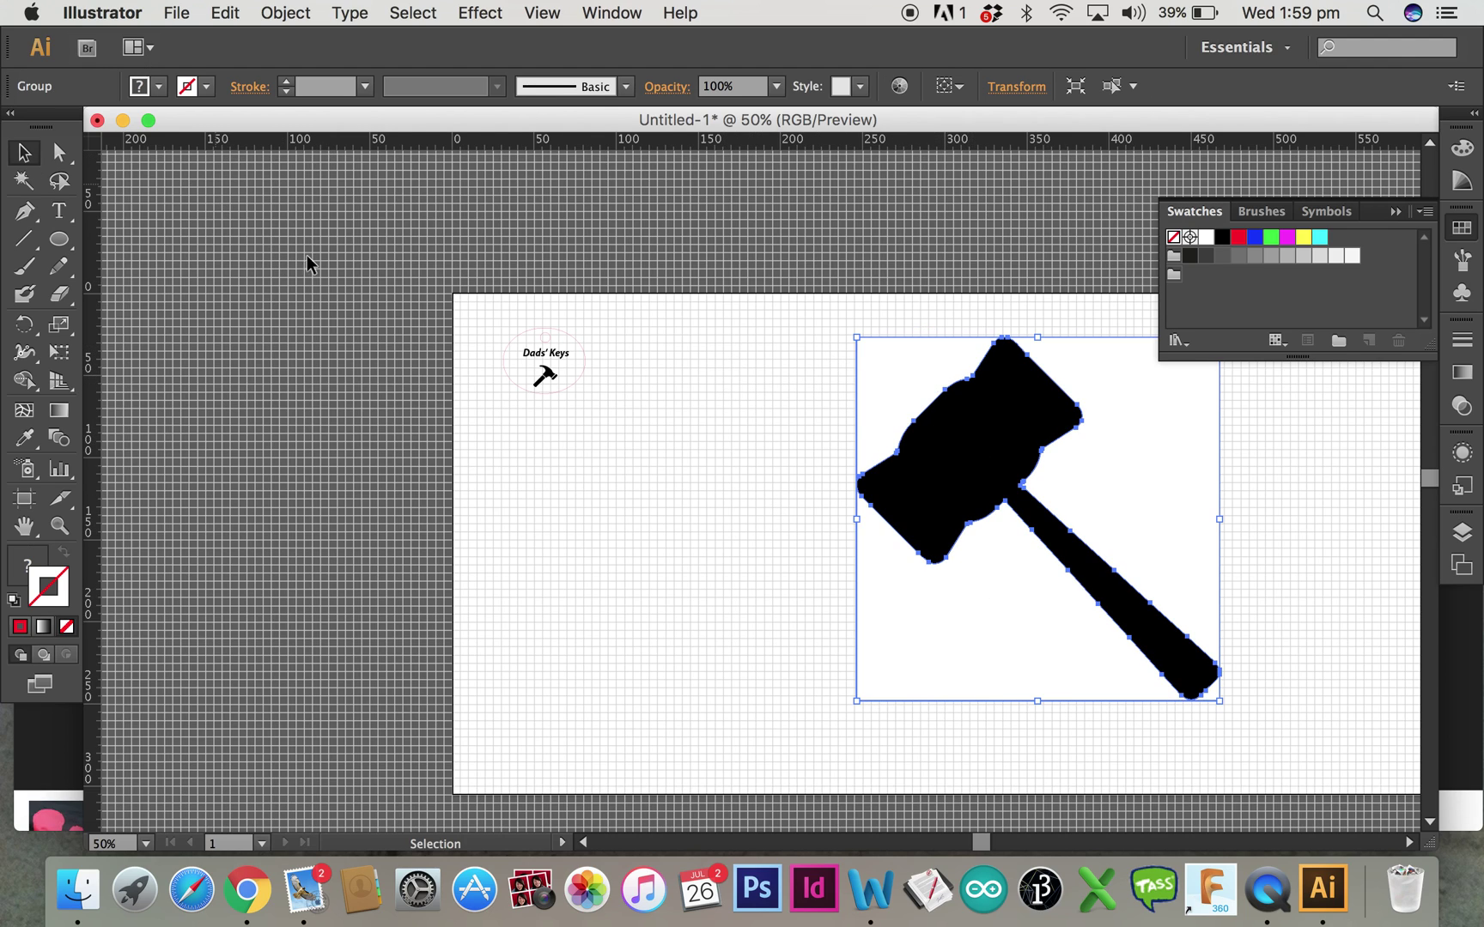
Delete the two white background shapes from the traced mallet using Direct Selection
left_click(777, 463)
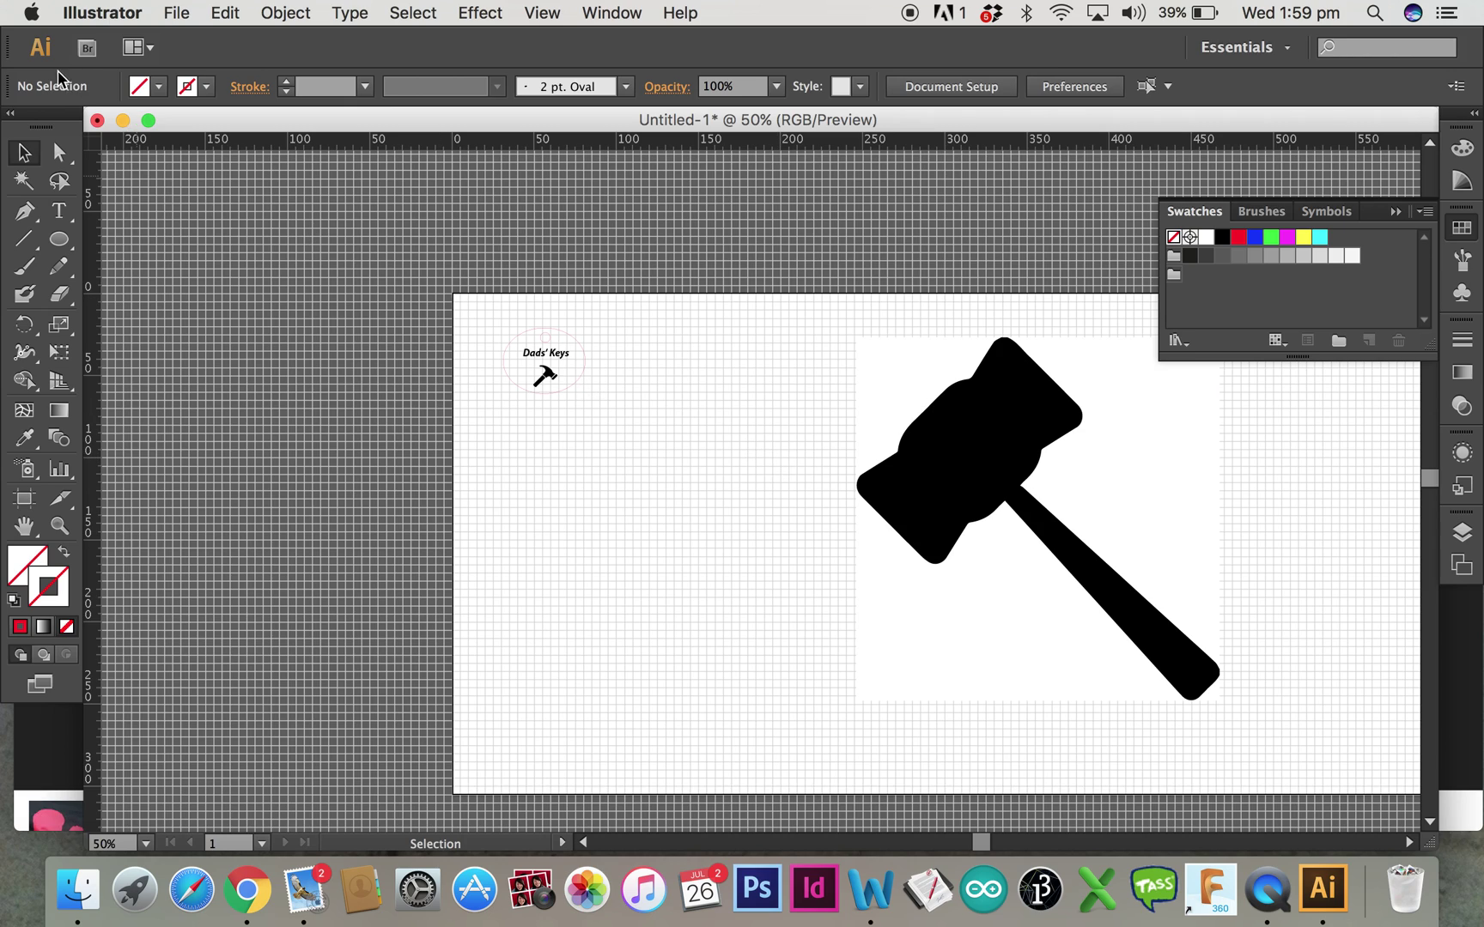
left_click(67, 153)
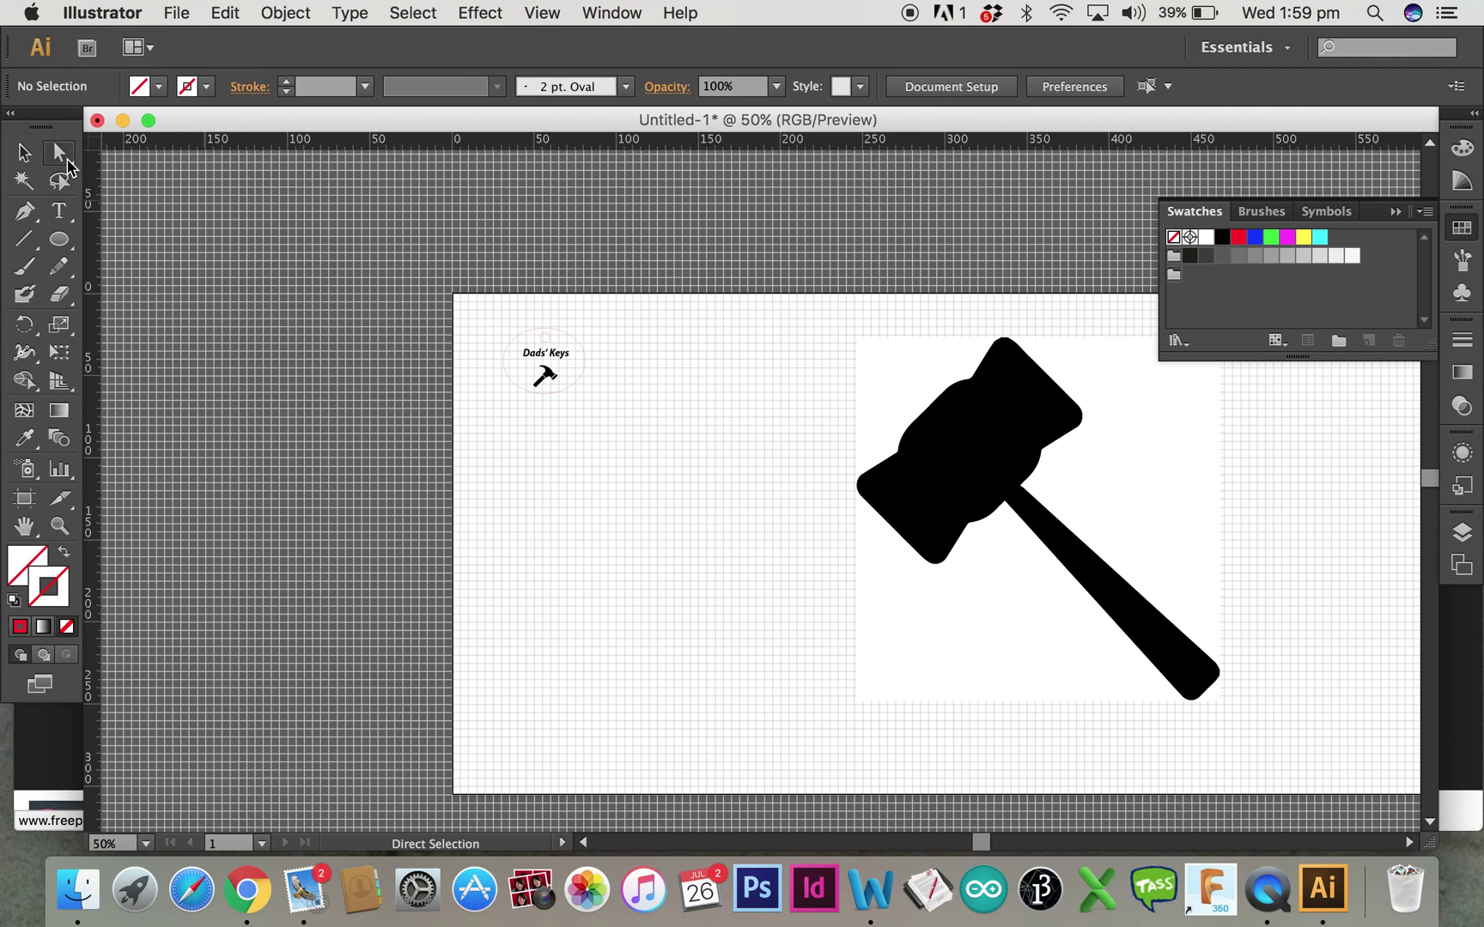
left_click(857, 639)
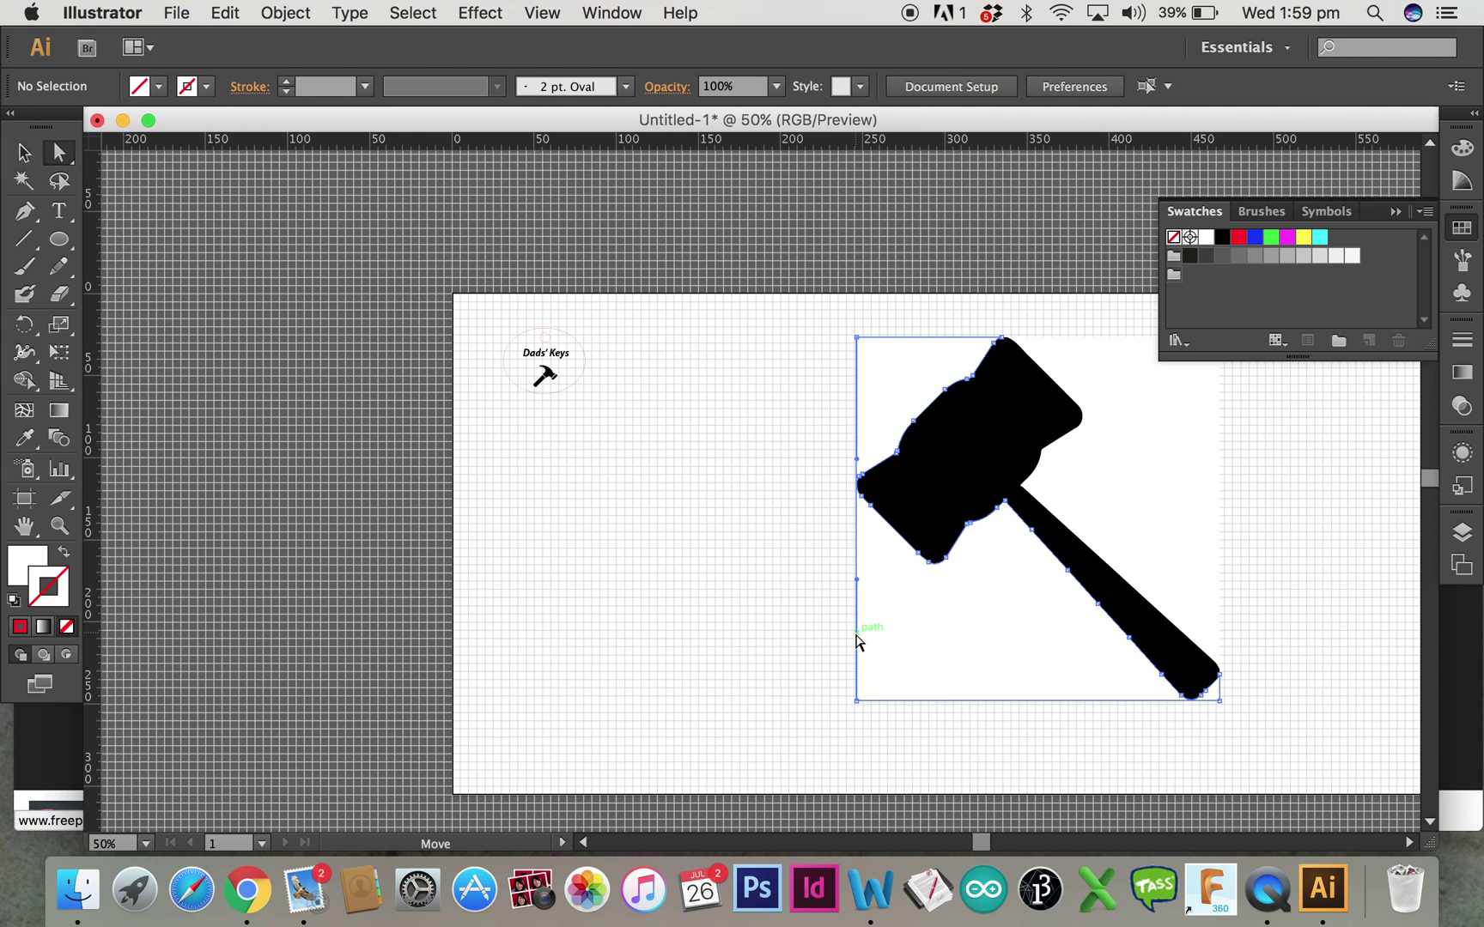
key("Delete")
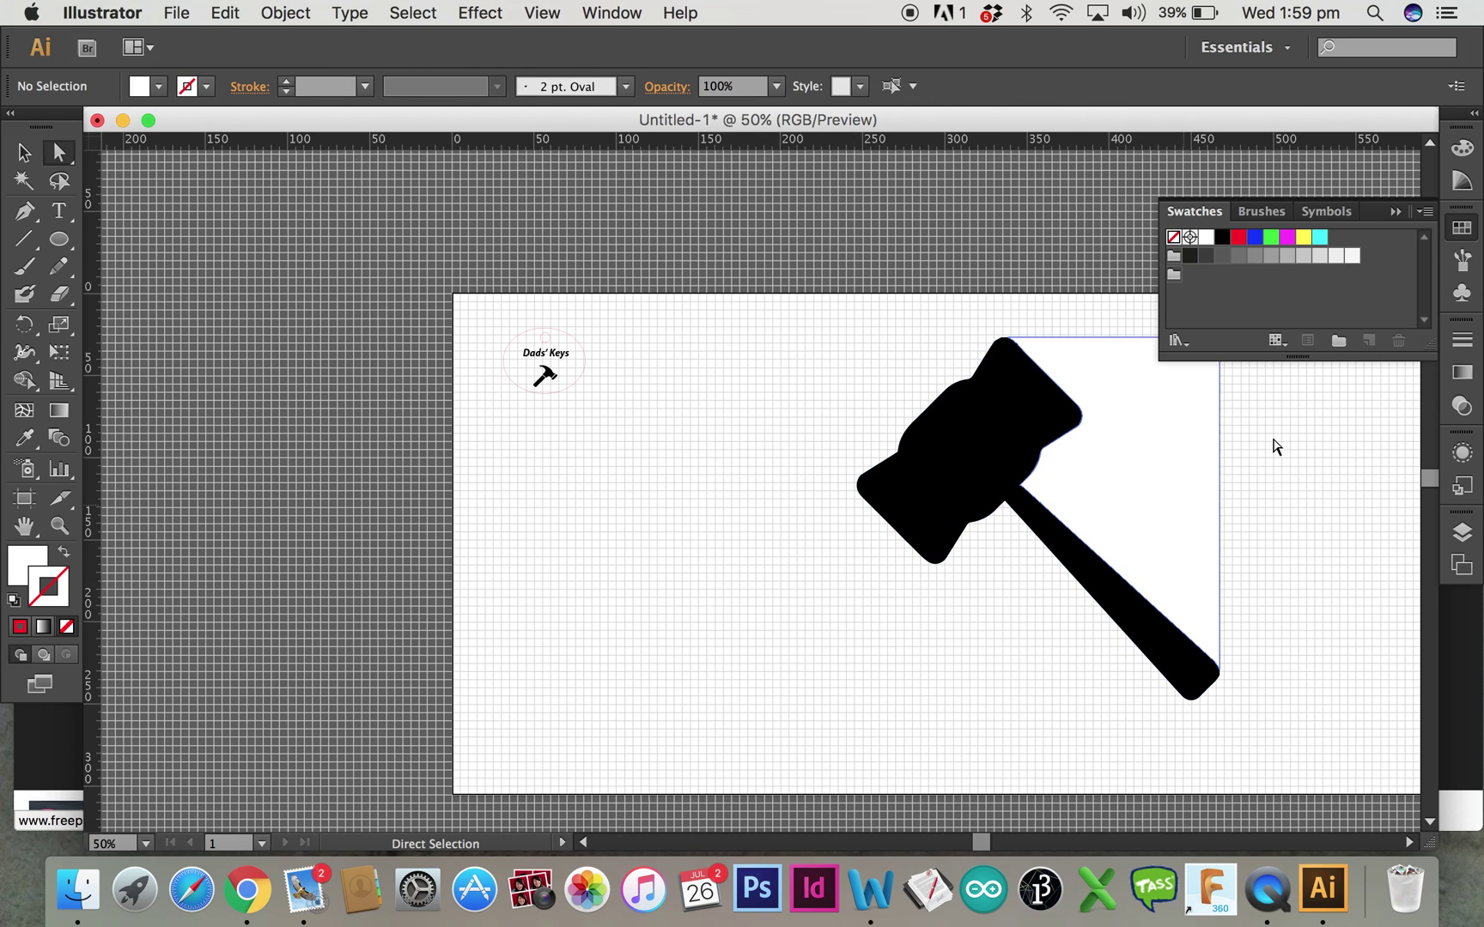
left_click(1220, 496)
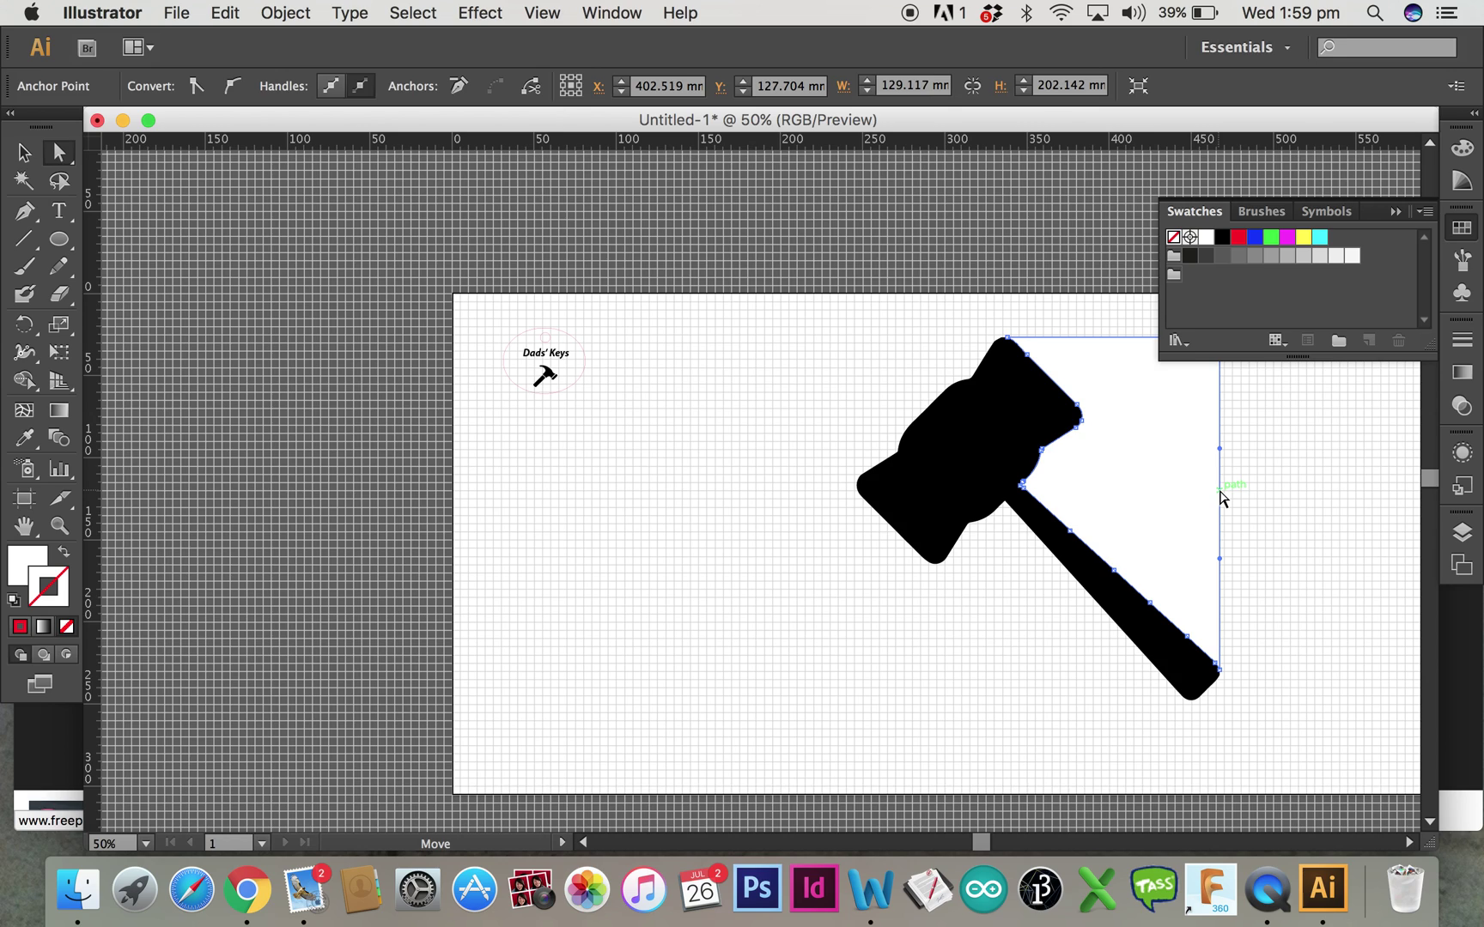
key("Delete")
key("Delete")
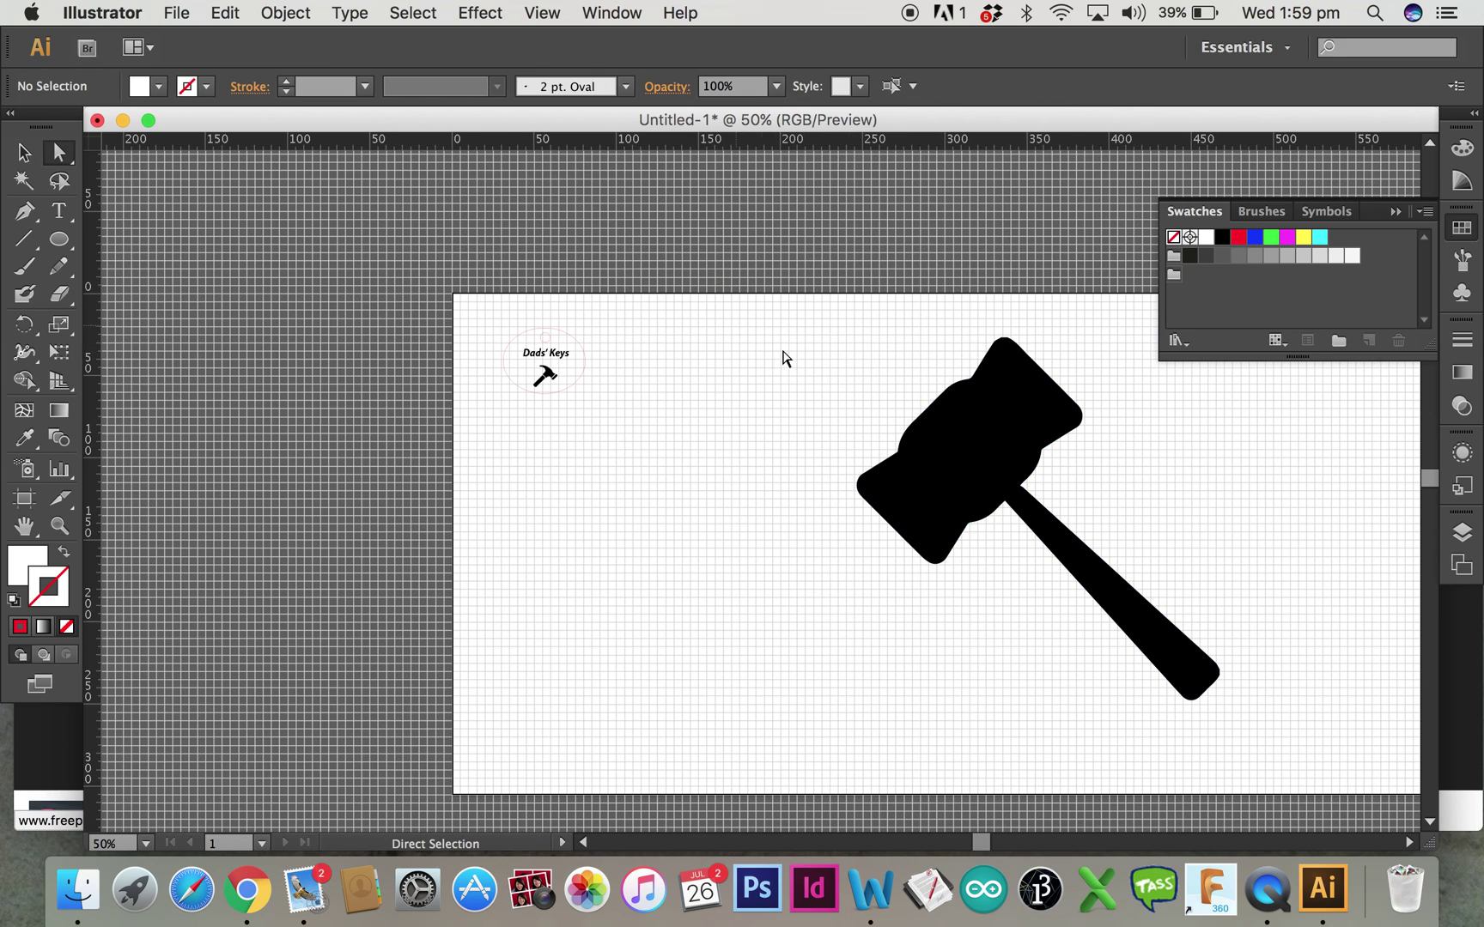
left_click(23, 152)
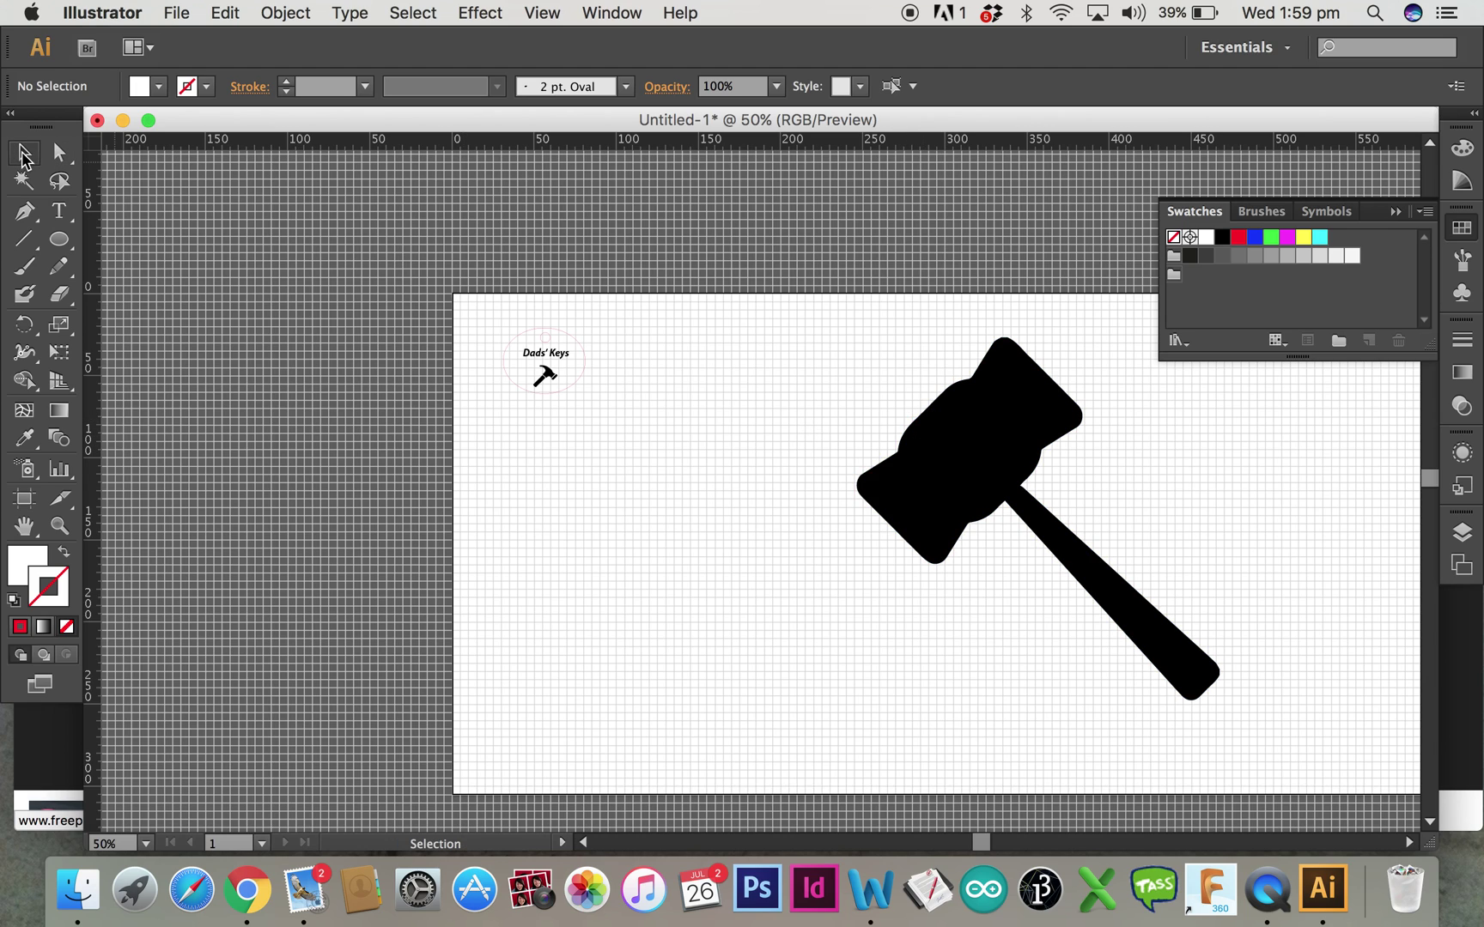
Shrink the mallet to tag size beside the Dads' Keys tag, then zoom in on both
left_click(967, 515)
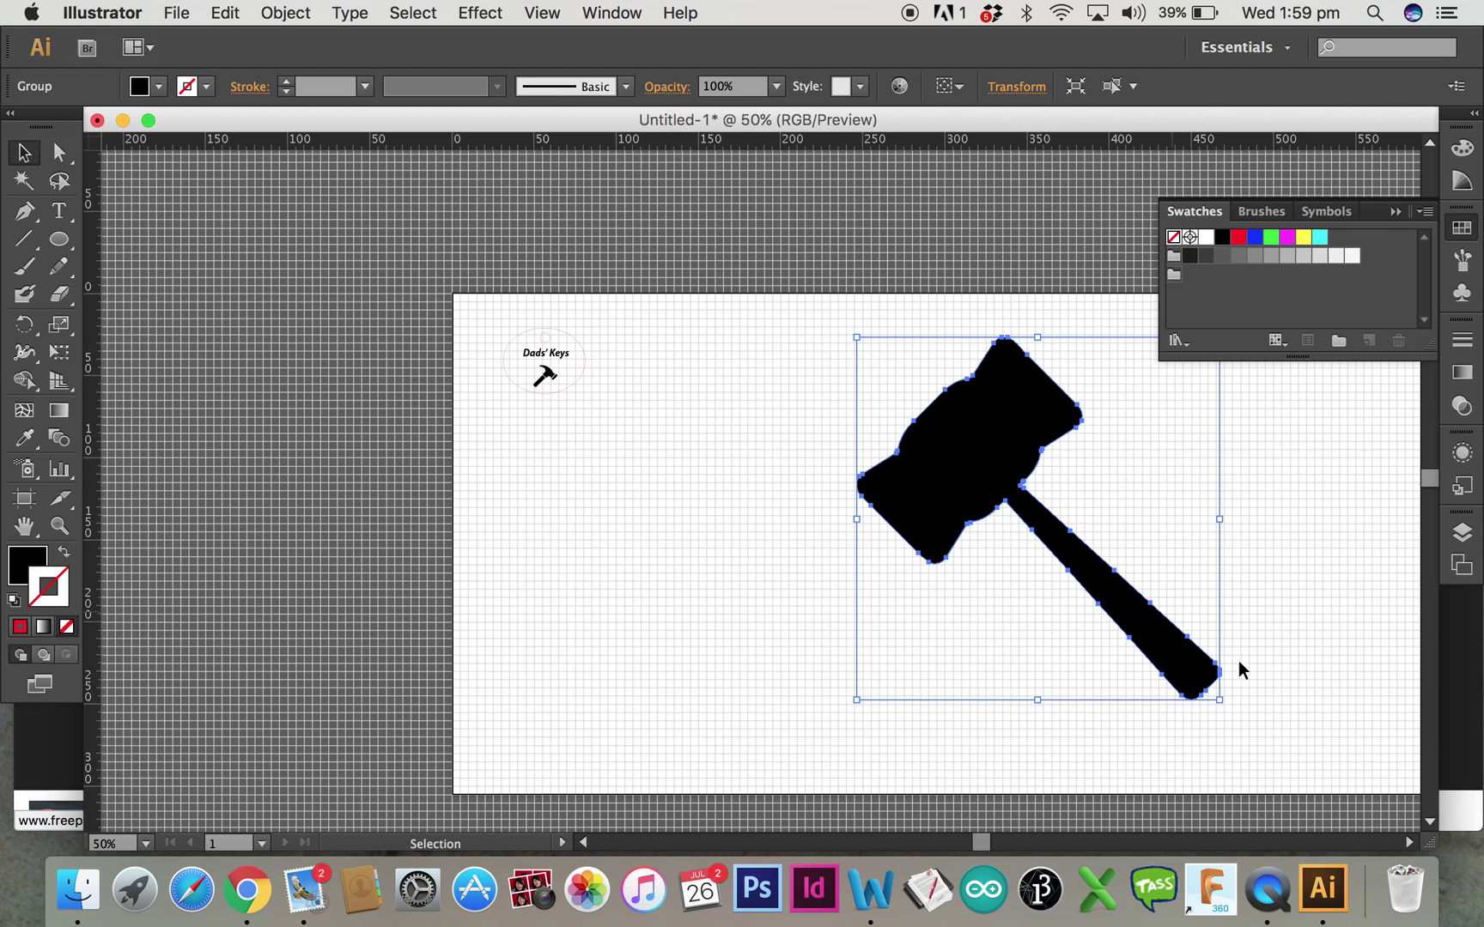
left_click_drag(1225, 699, 663, 352)
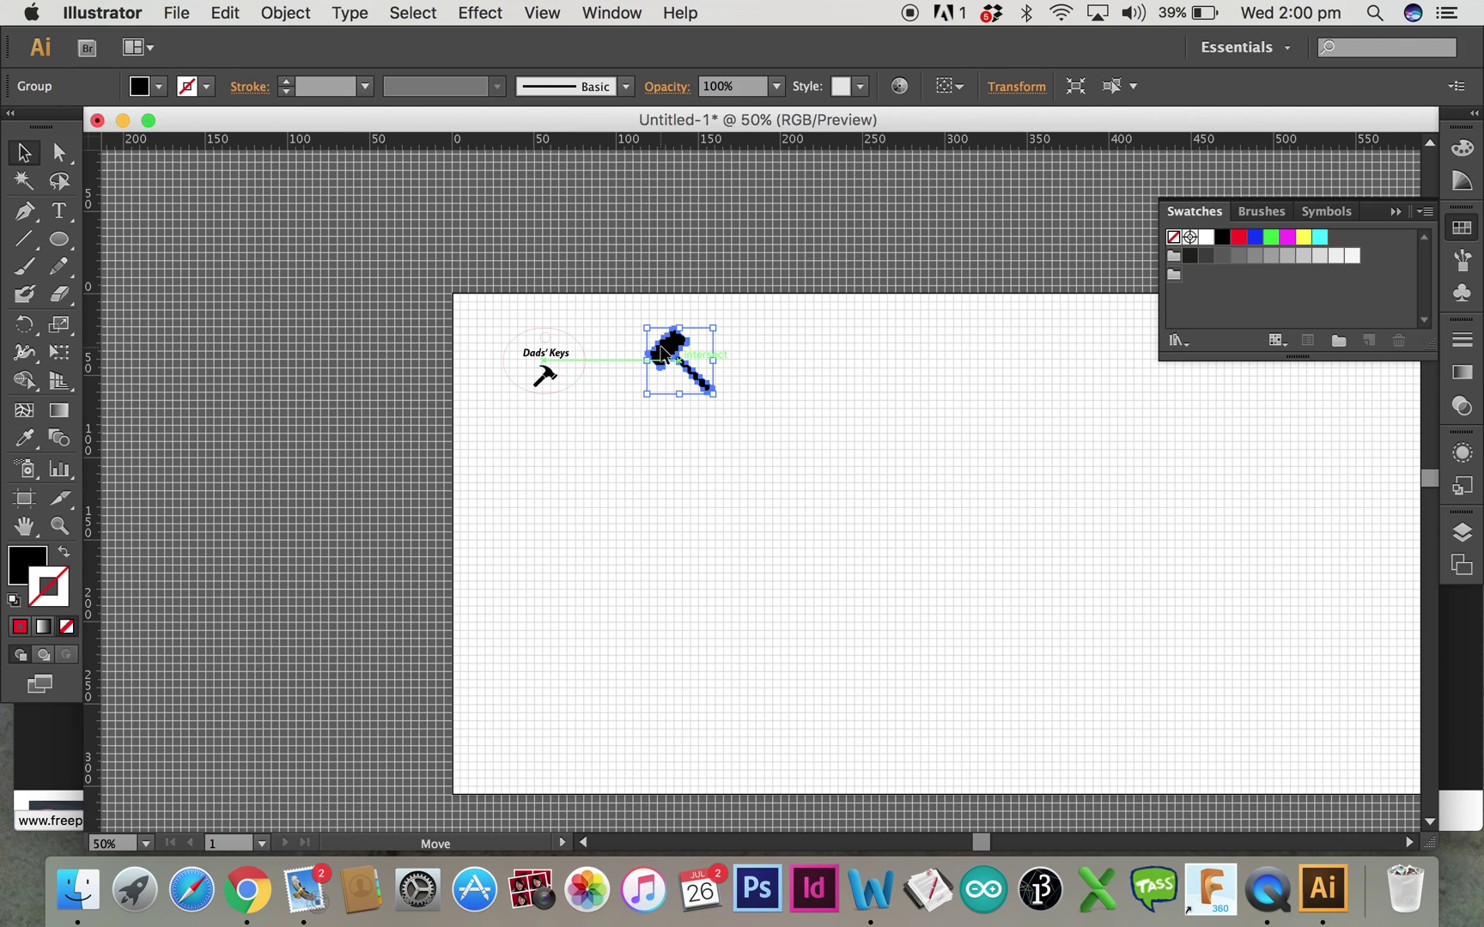
left_click(860, 518)
key("a")
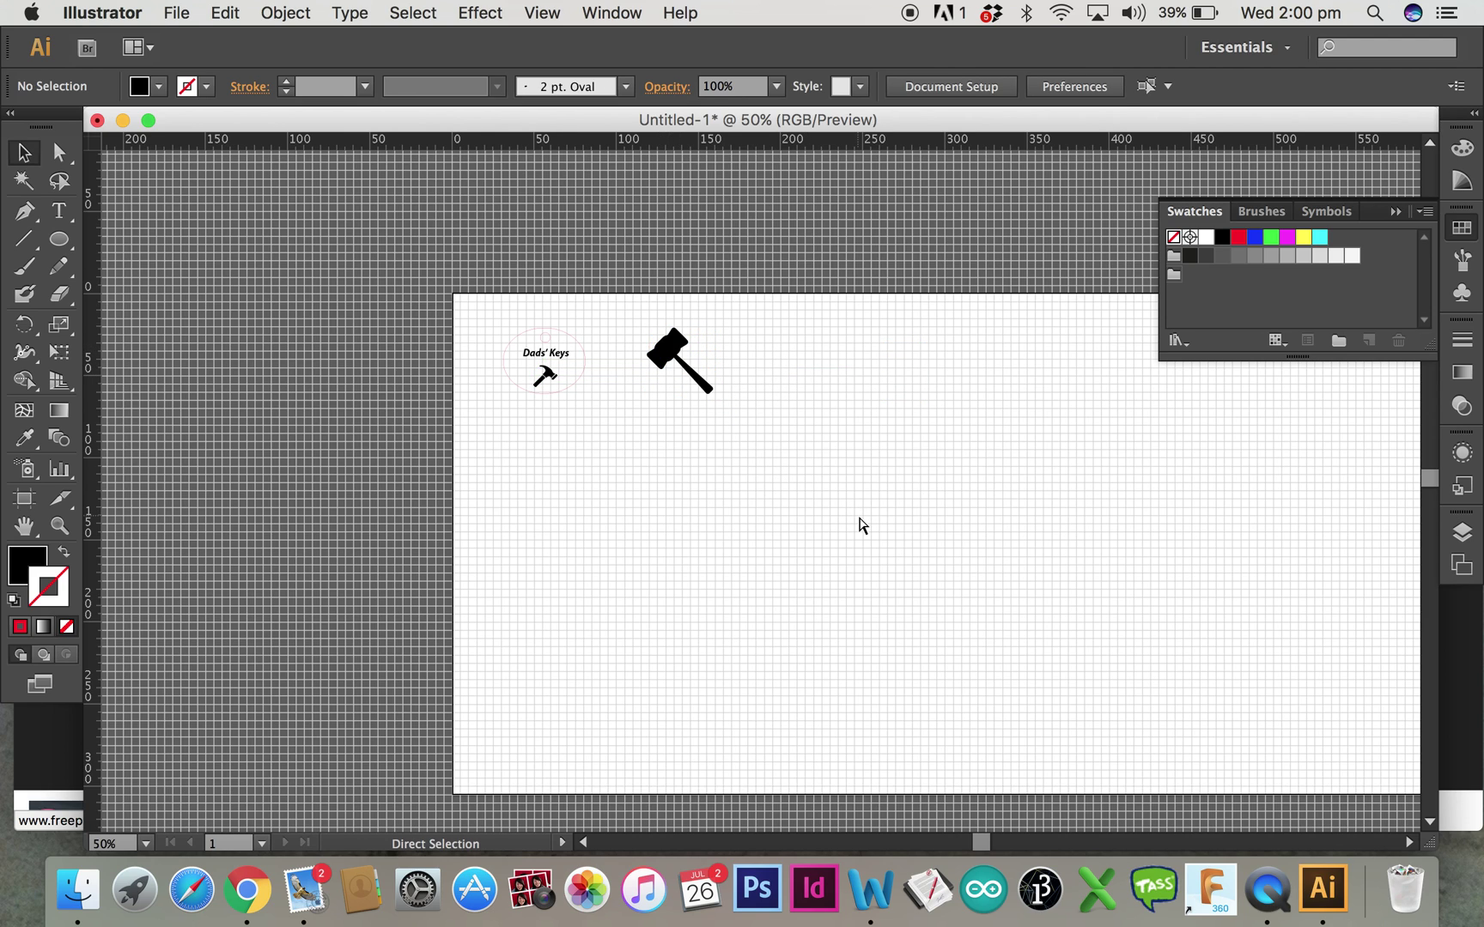
key("super+equal")
key("super+equal")
key("super+equal")
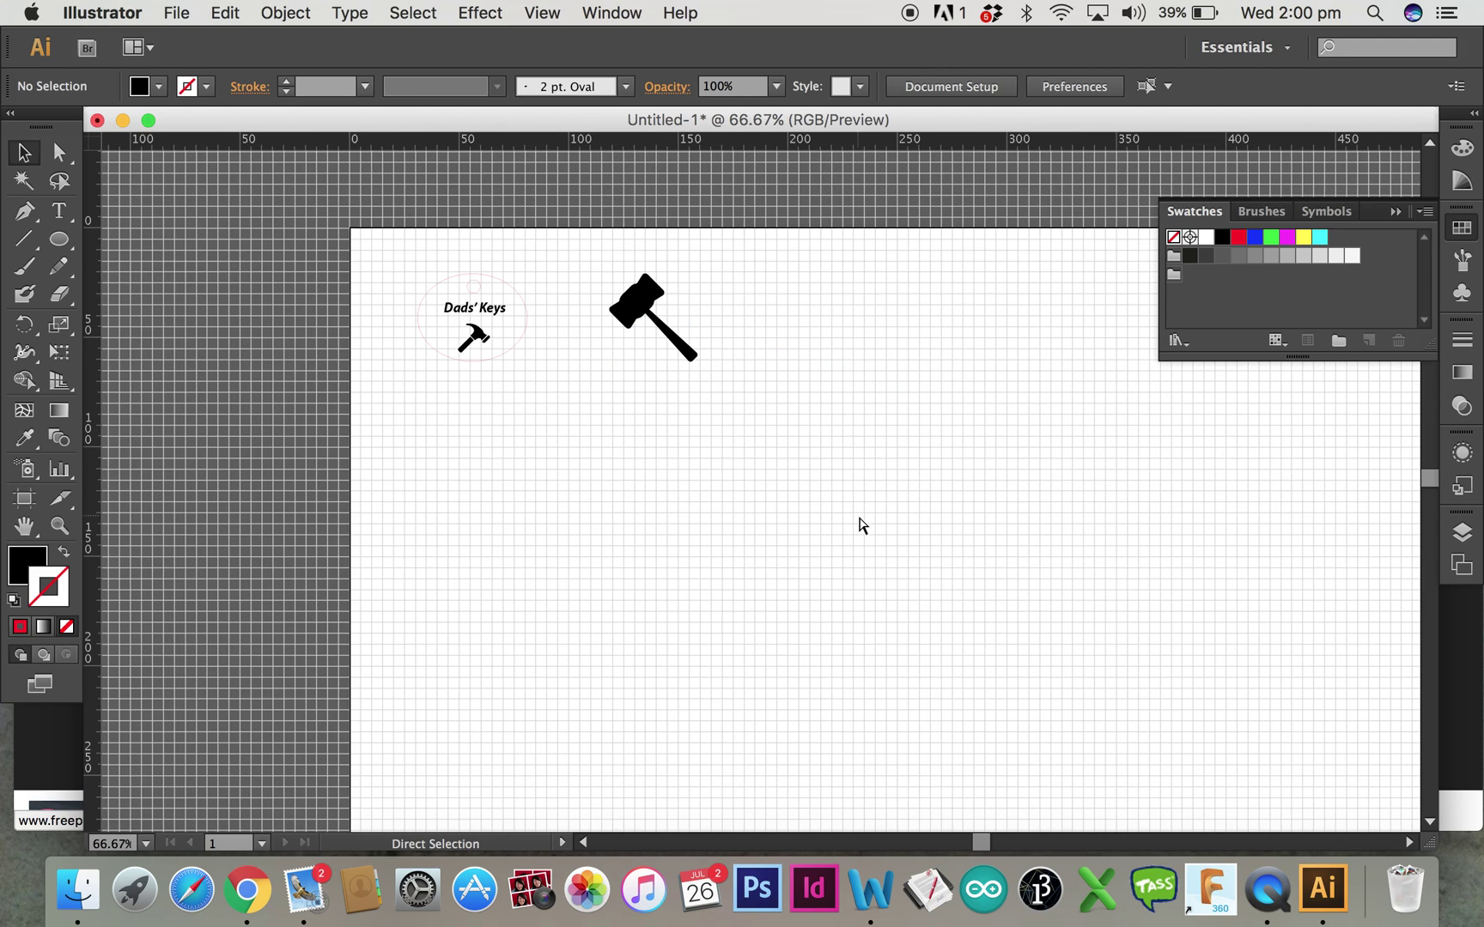
key("super+minus")
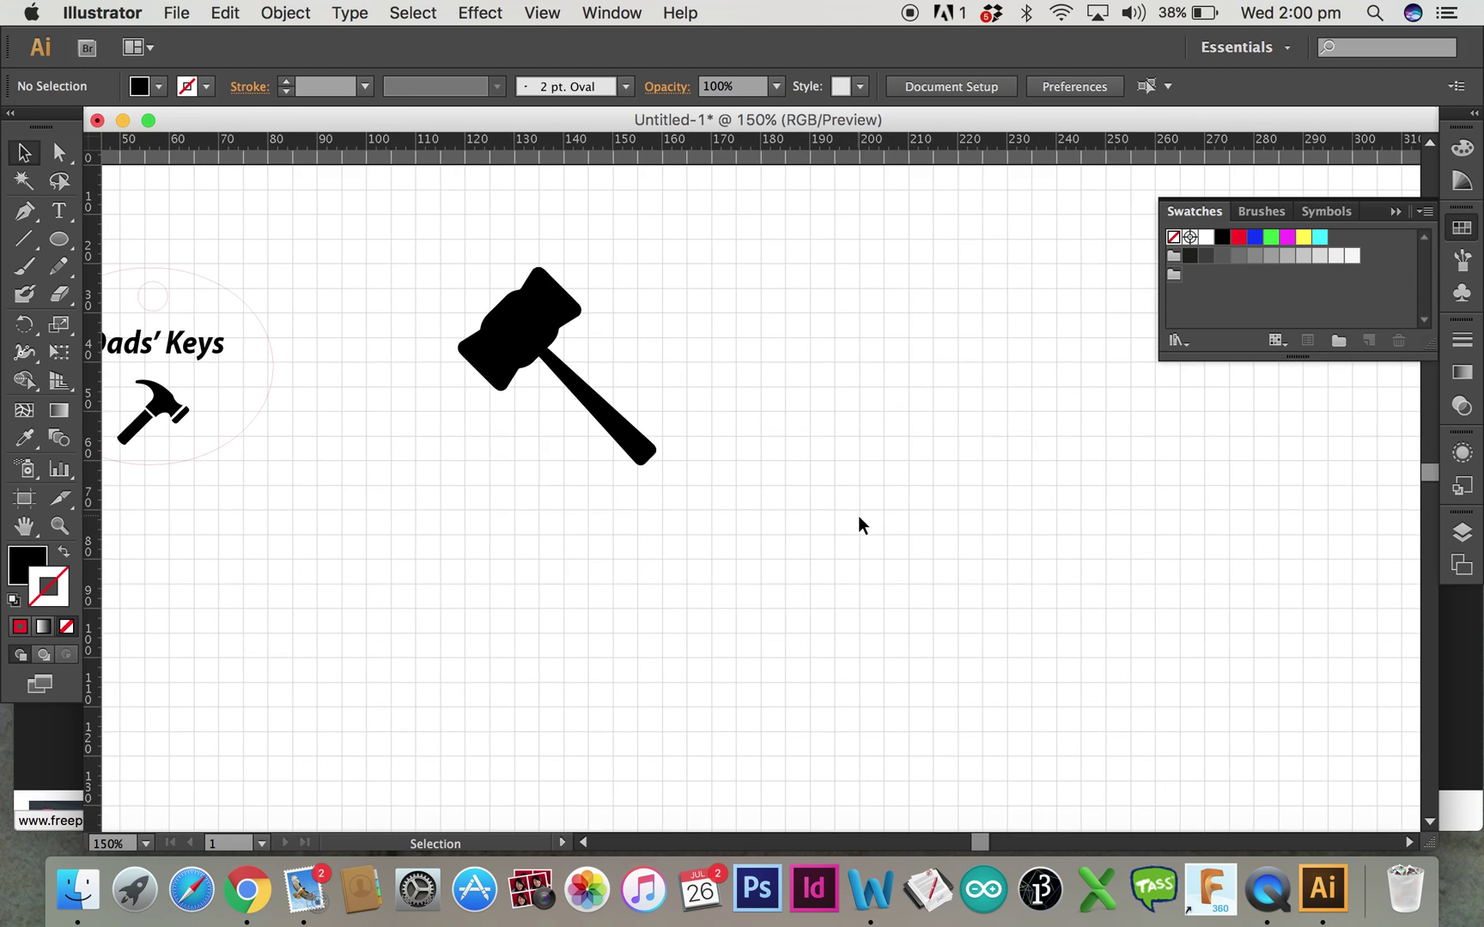
key("super+equal")
scroll(862, 525, "up", 2)
scroll(862, 526, "left", 2)
scroll(858, 517, "up", 1)
scroll(858, 517, "left", 1)
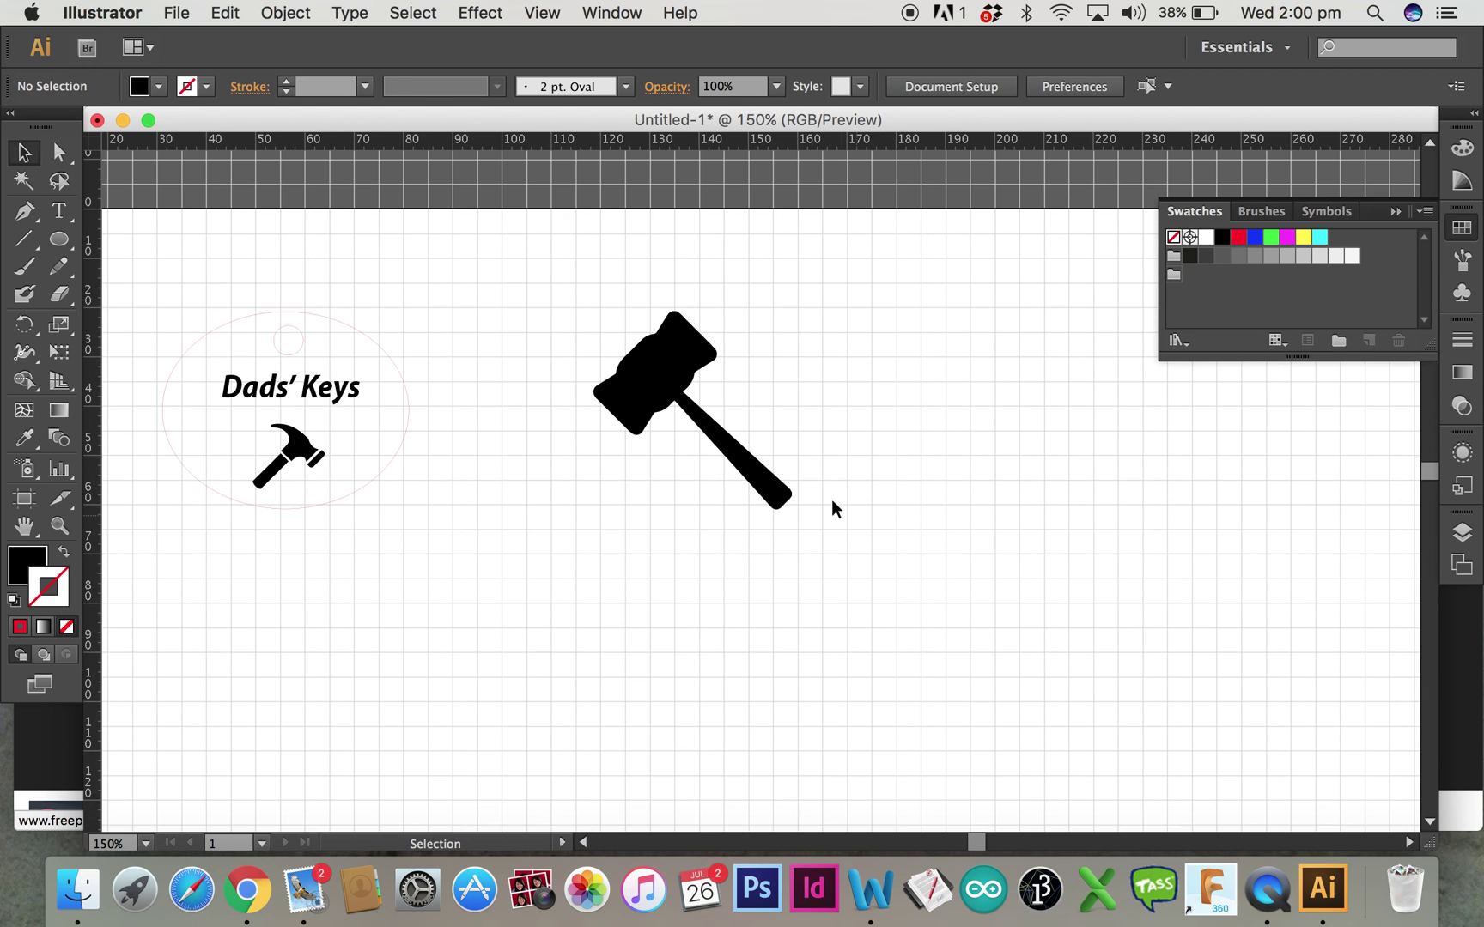
left_click(671, 351)
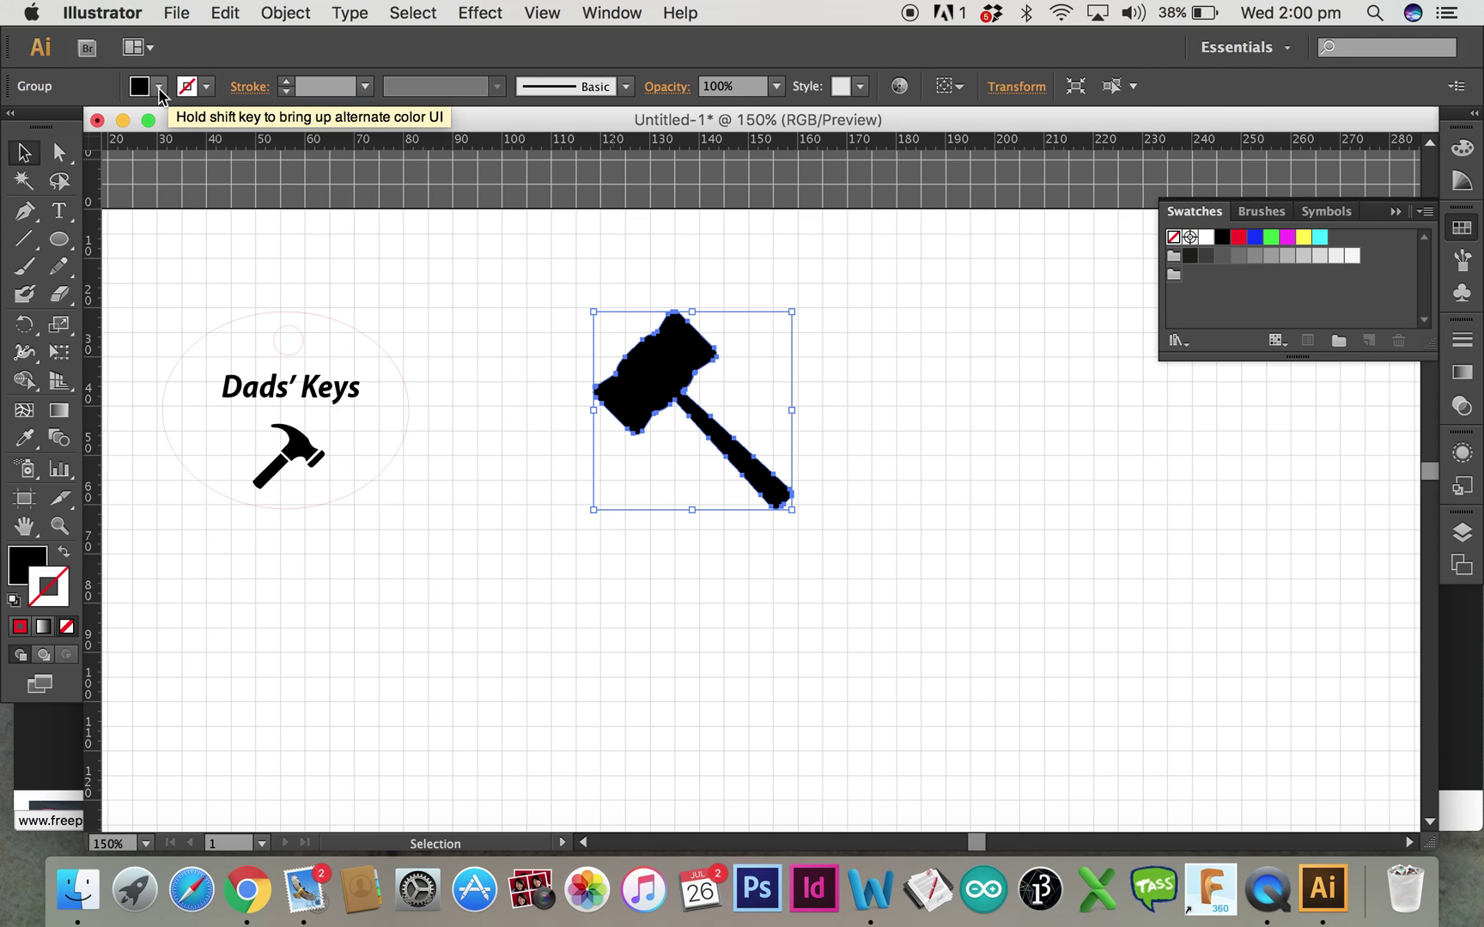
Give the hammer a red stroke of 0.01 pt weight
left_click(211, 89)
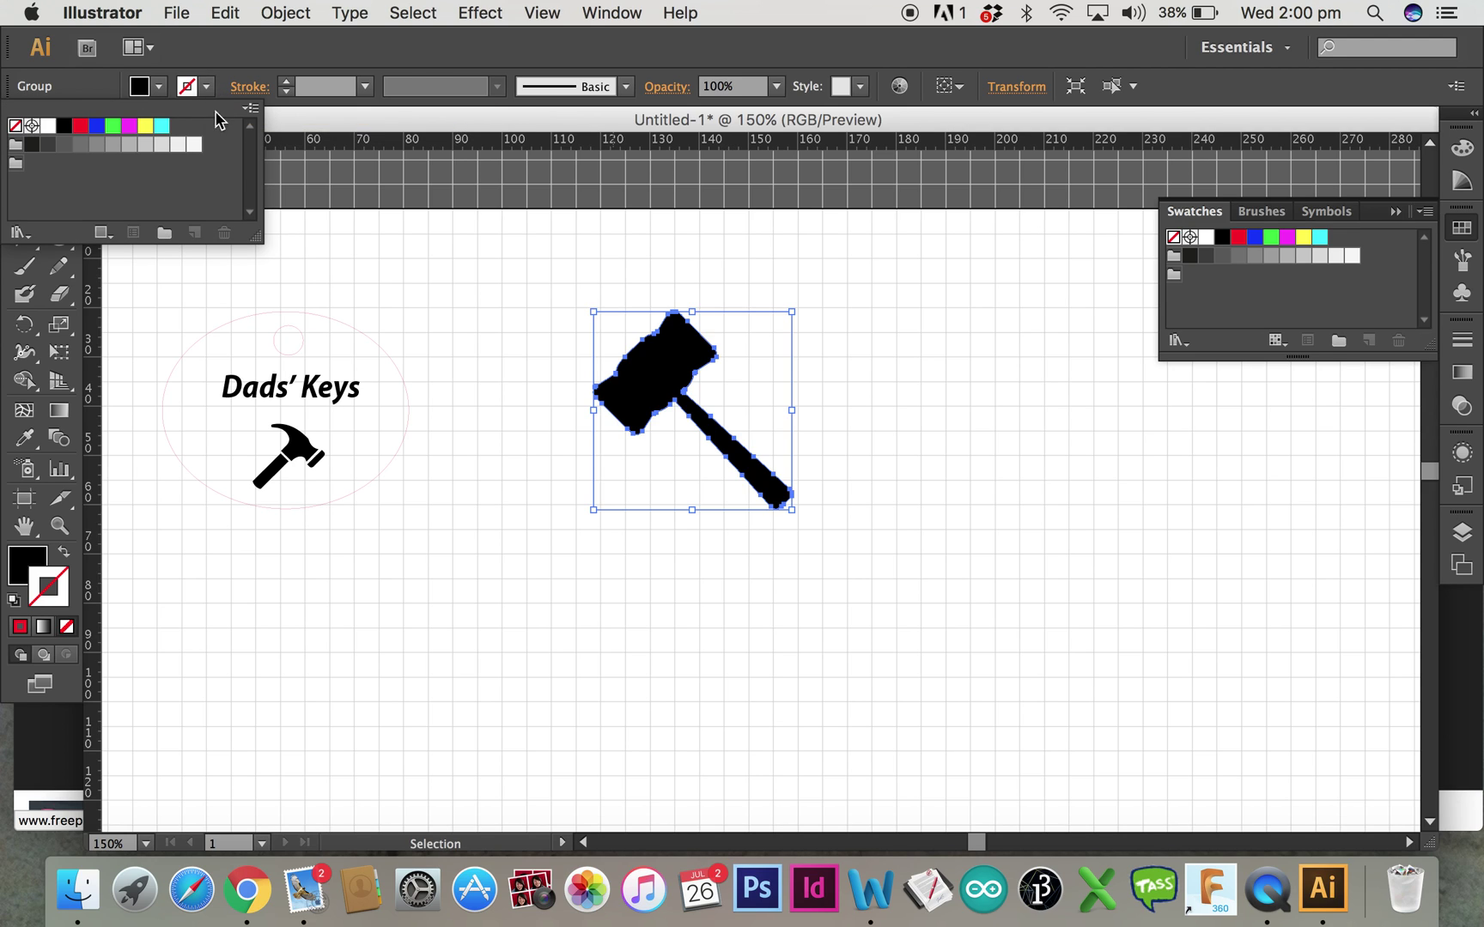
left_click(80, 126)
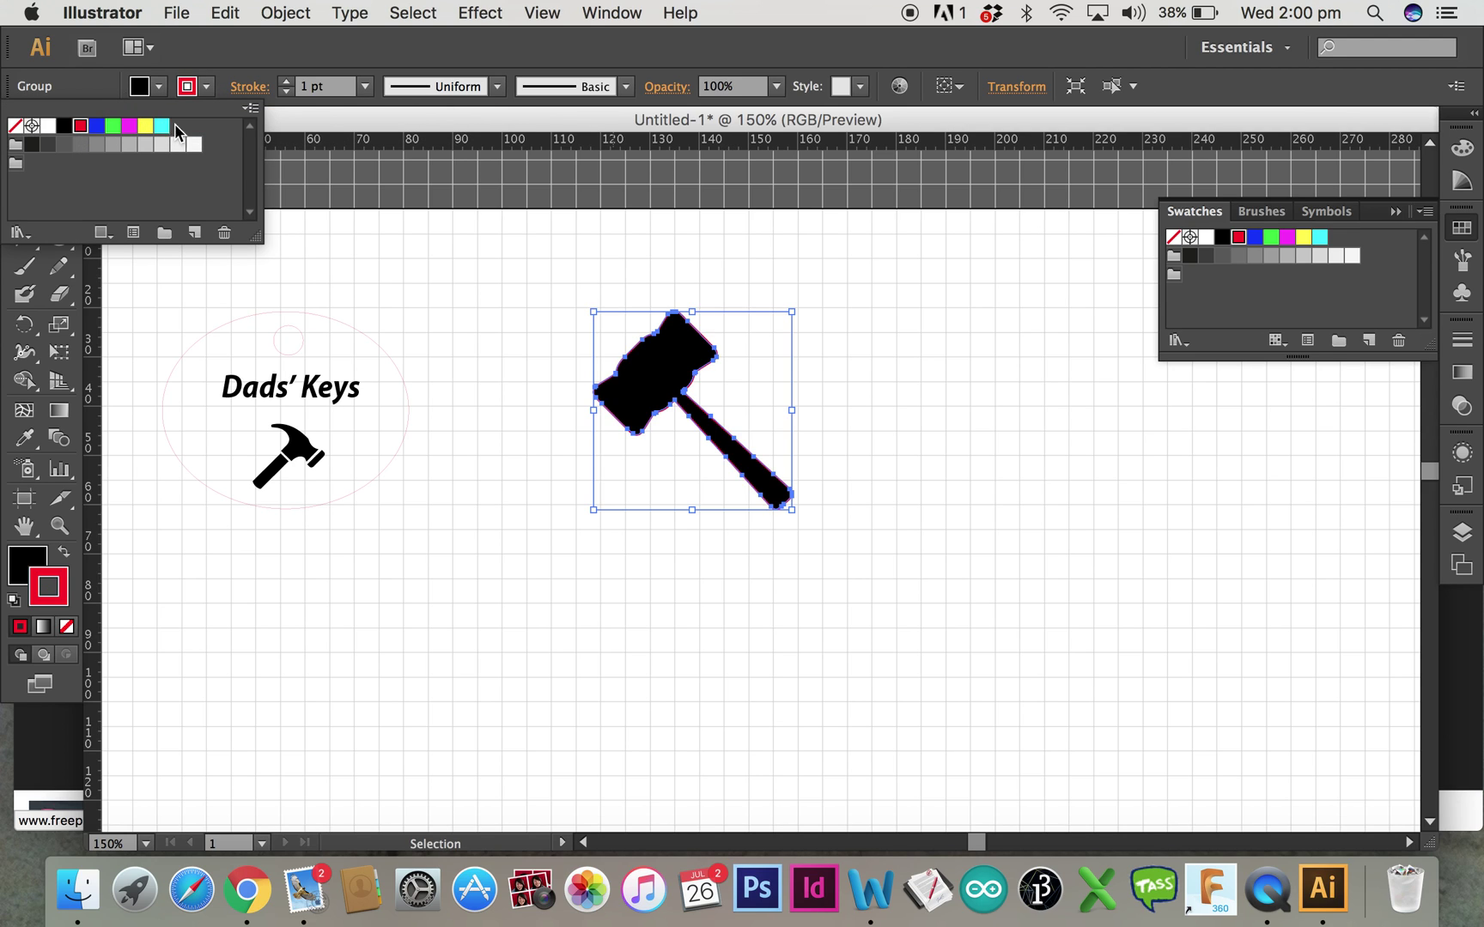
left_click(308, 87)
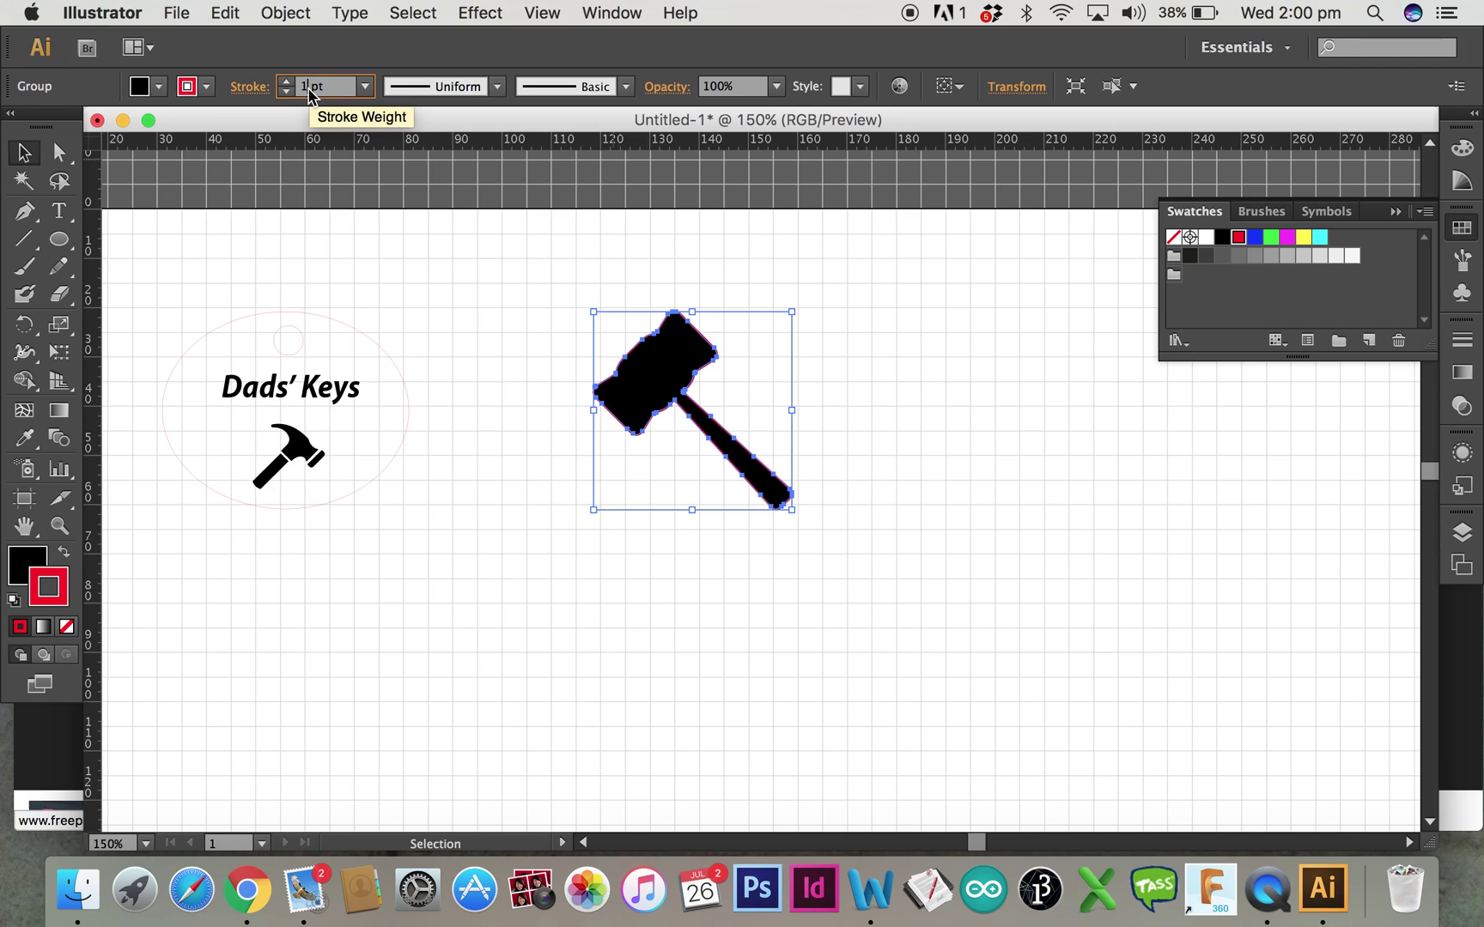
key("BackSpace")
type("0.01")
key("Return")
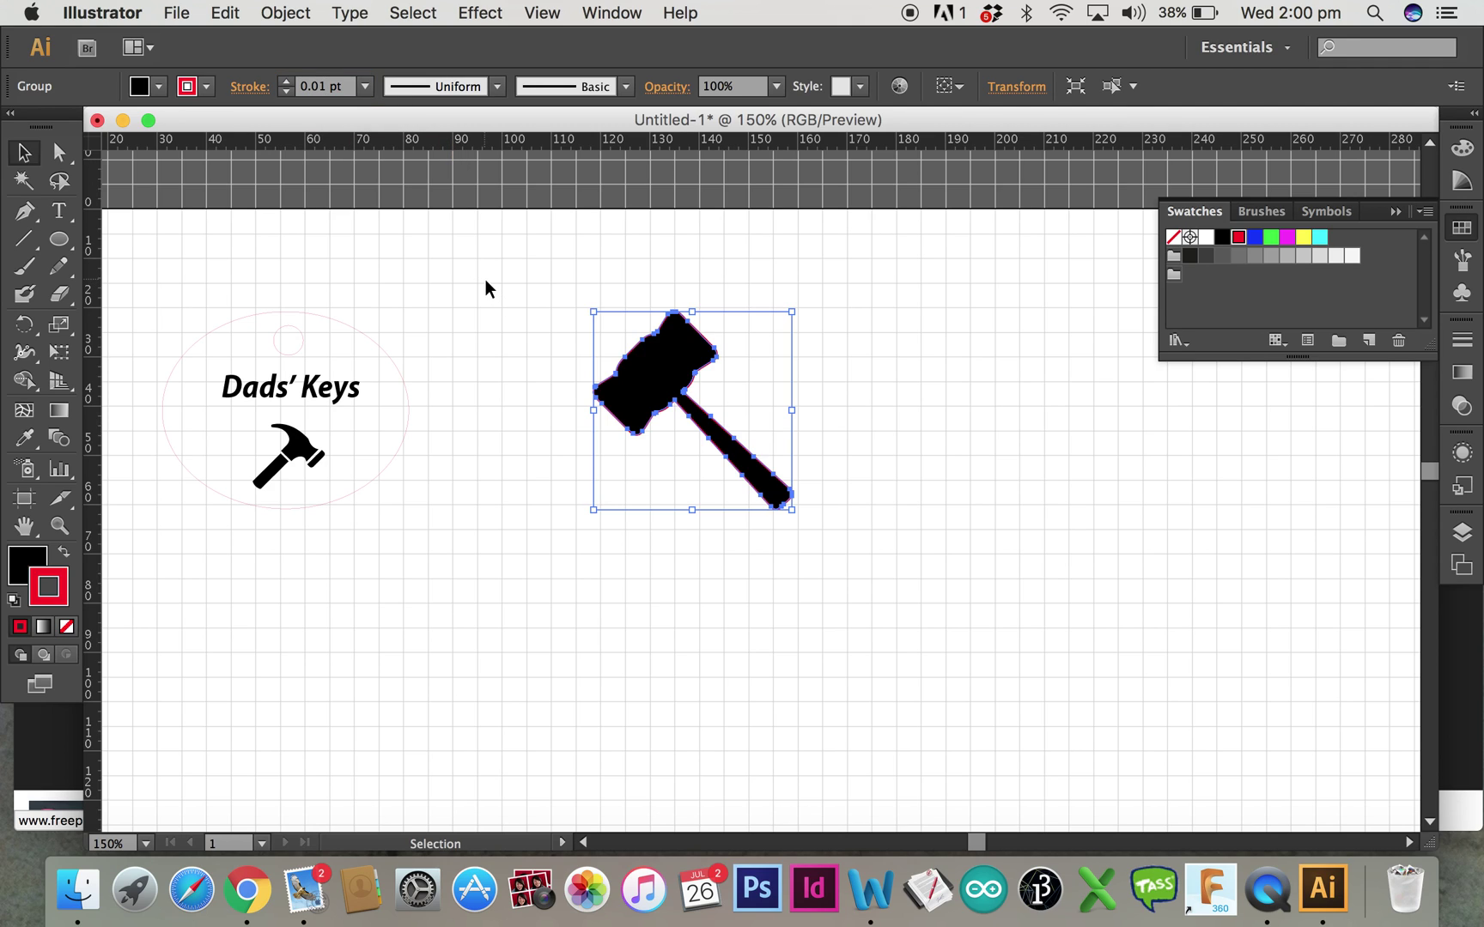
Set the hammer's fill to None and shift the outline left toward the tag
left_click(486, 279)
left_click(645, 369)
left_click(164, 87)
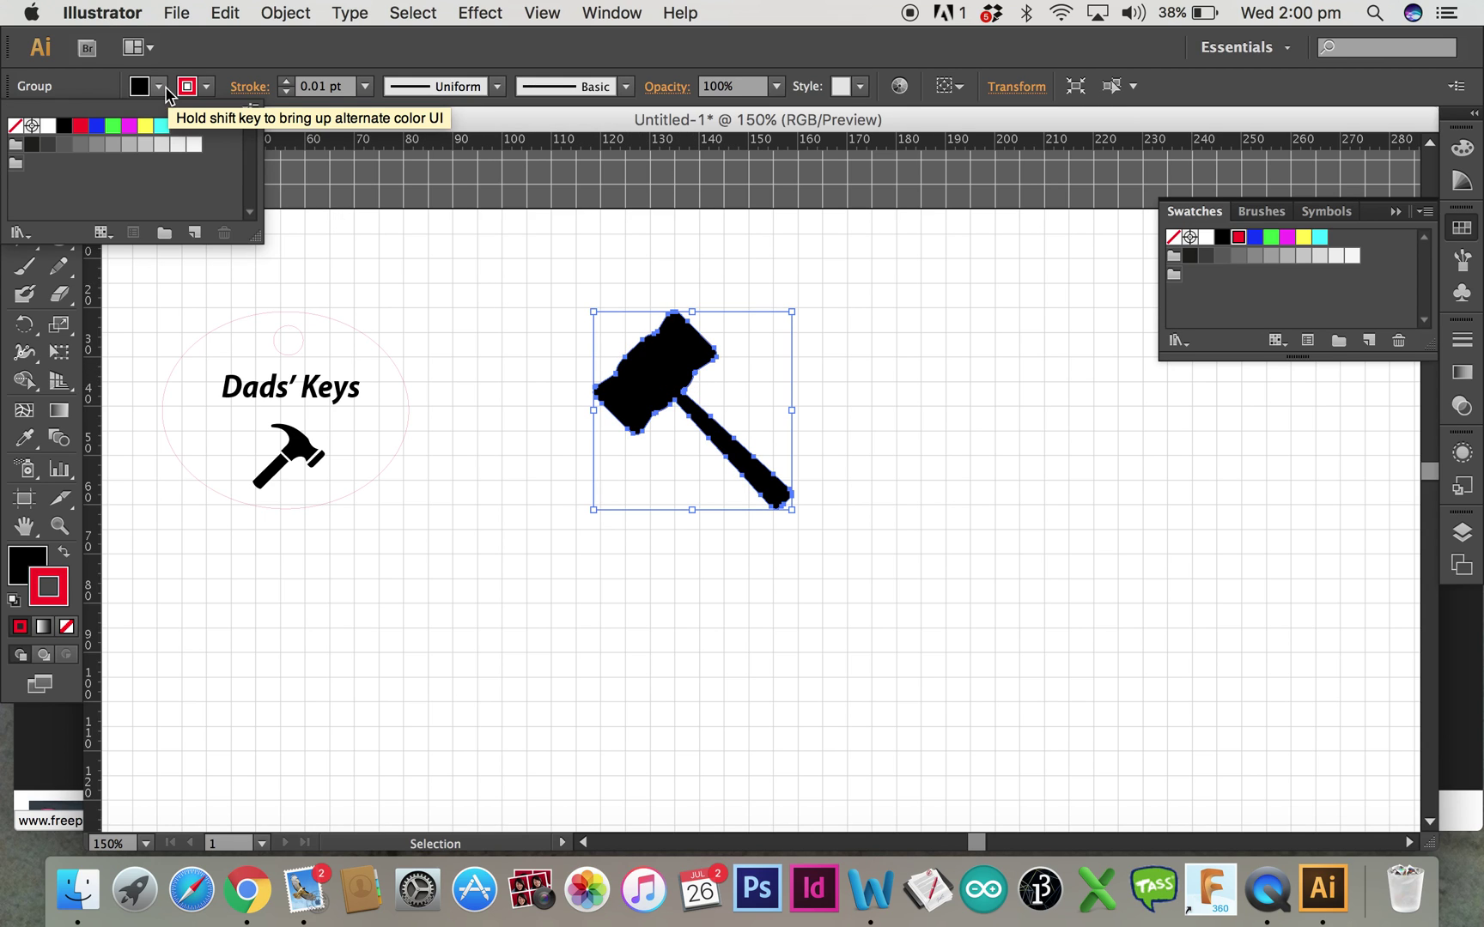
left_click(15, 126)
left_click(632, 589)
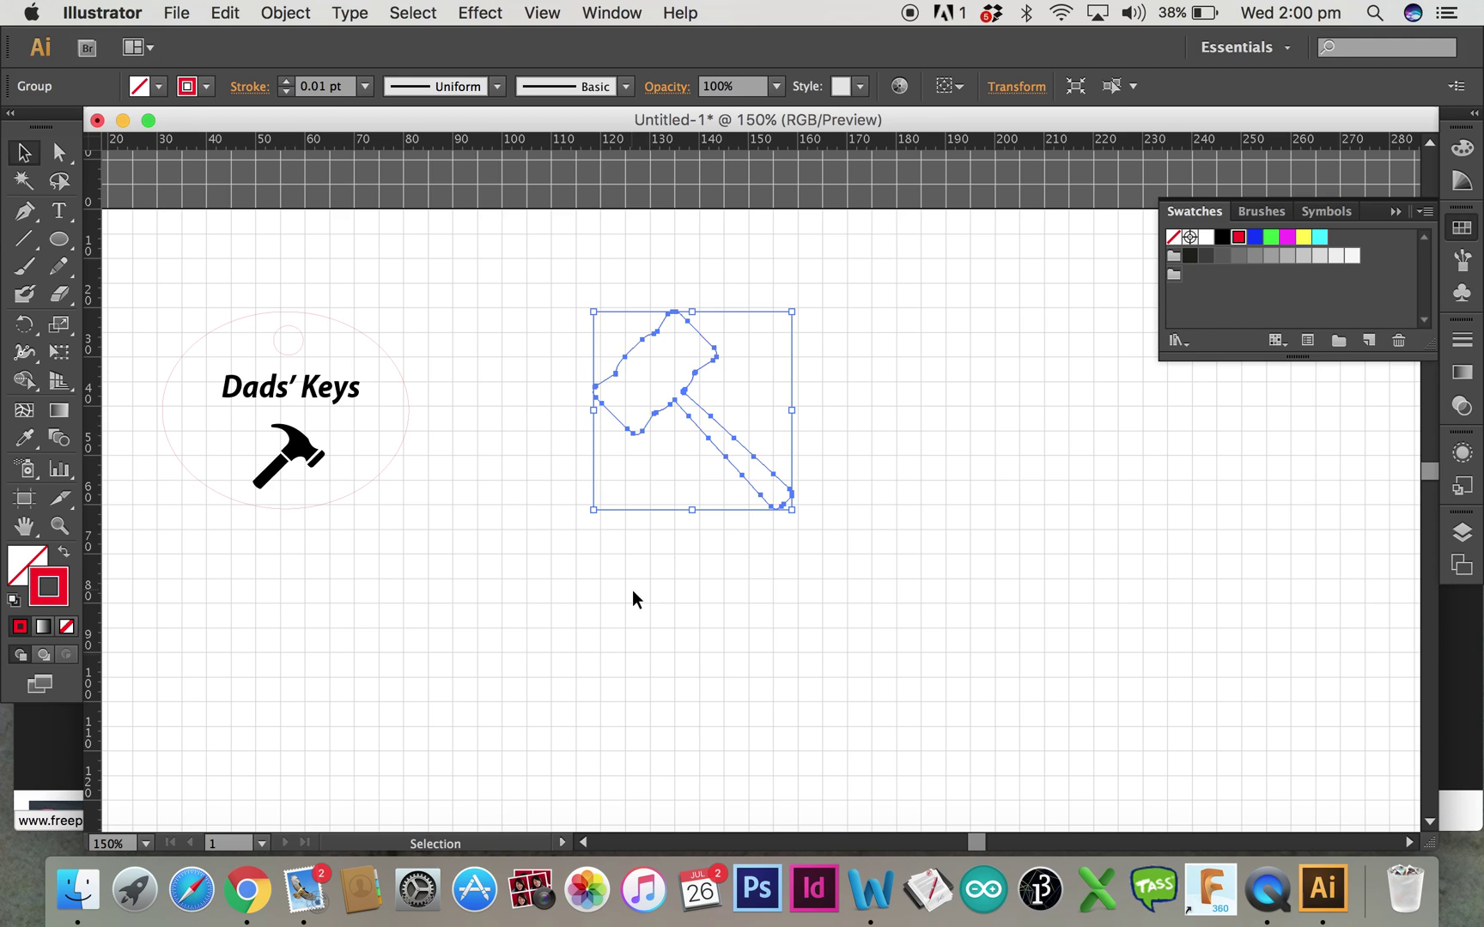
left_click(632, 590)
left_click_drag(649, 434, 532, 437)
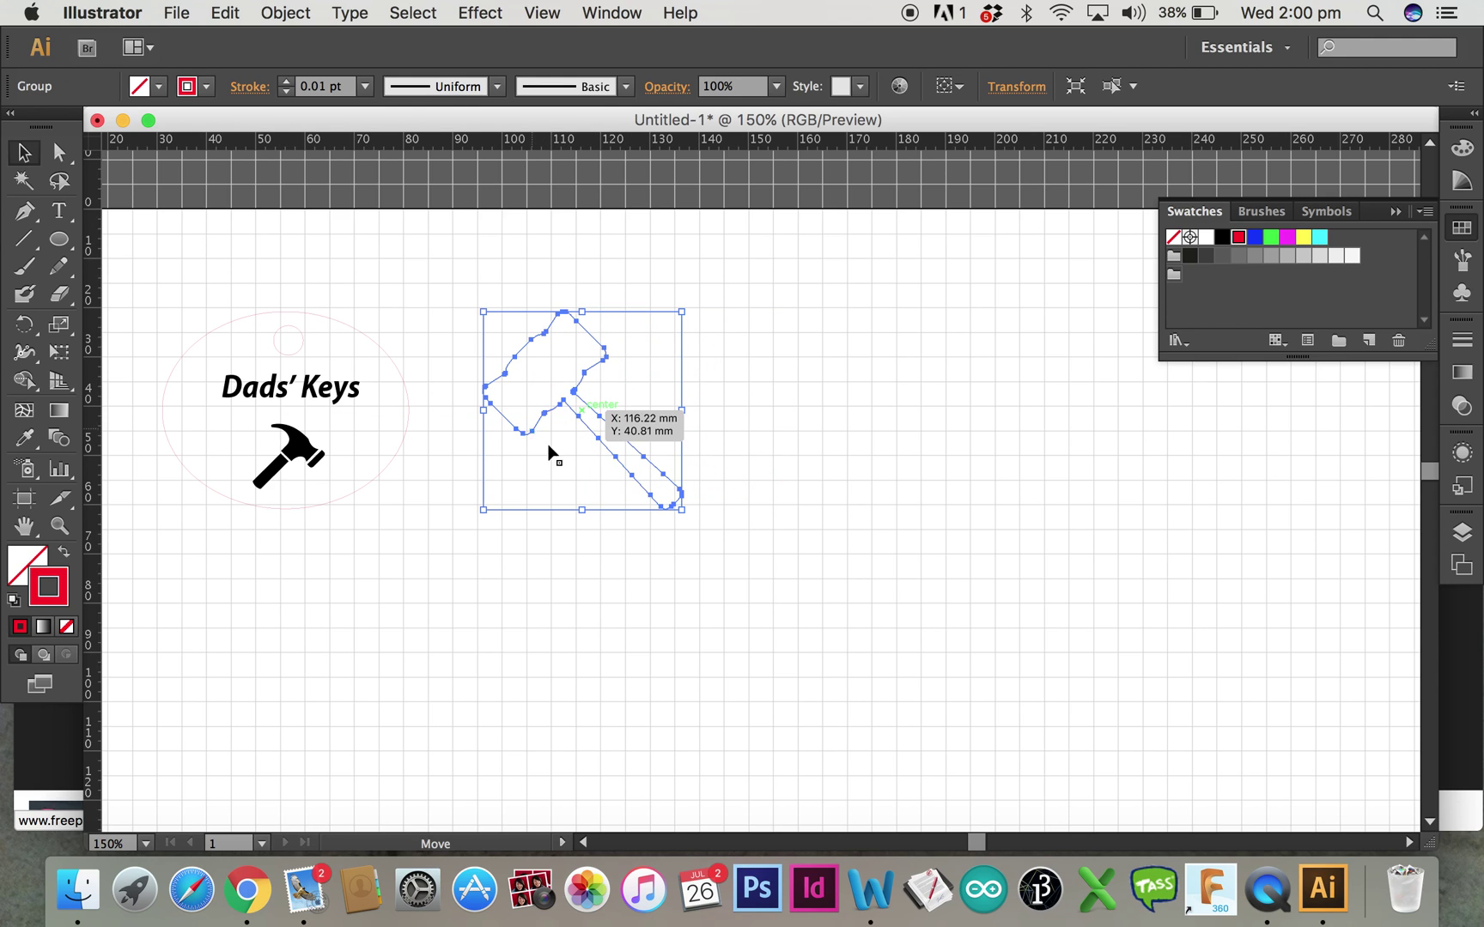
left_click(729, 499)
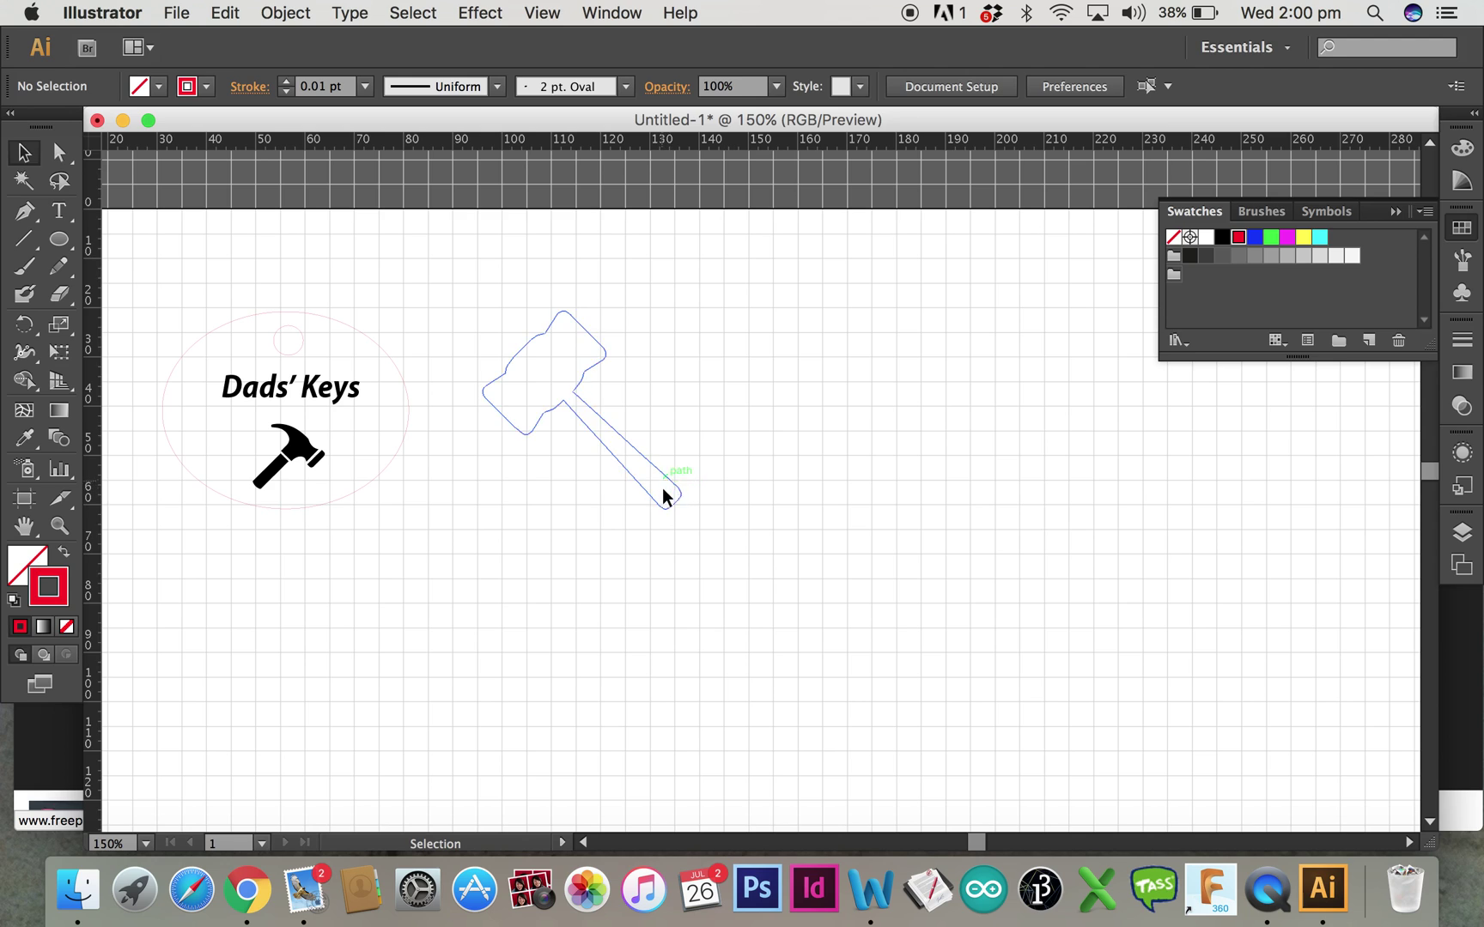
Create a circle with Width 4 mm and Height 4 mm in the Ellipse dialog, right of the hammer
right_click(748, 493)
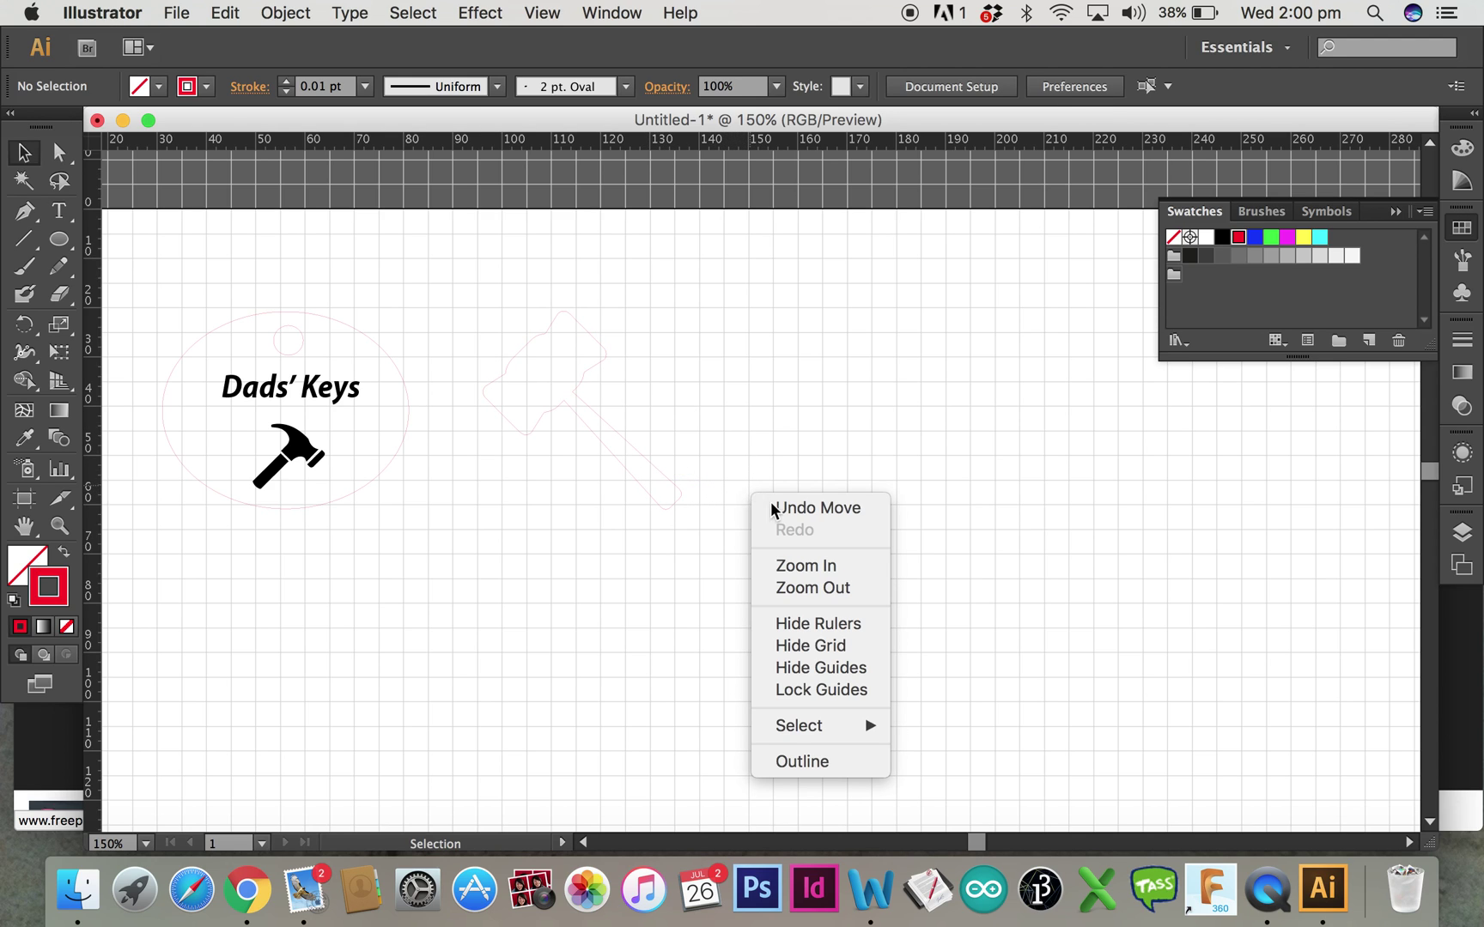
left_click(689, 635)
left_click(58, 239)
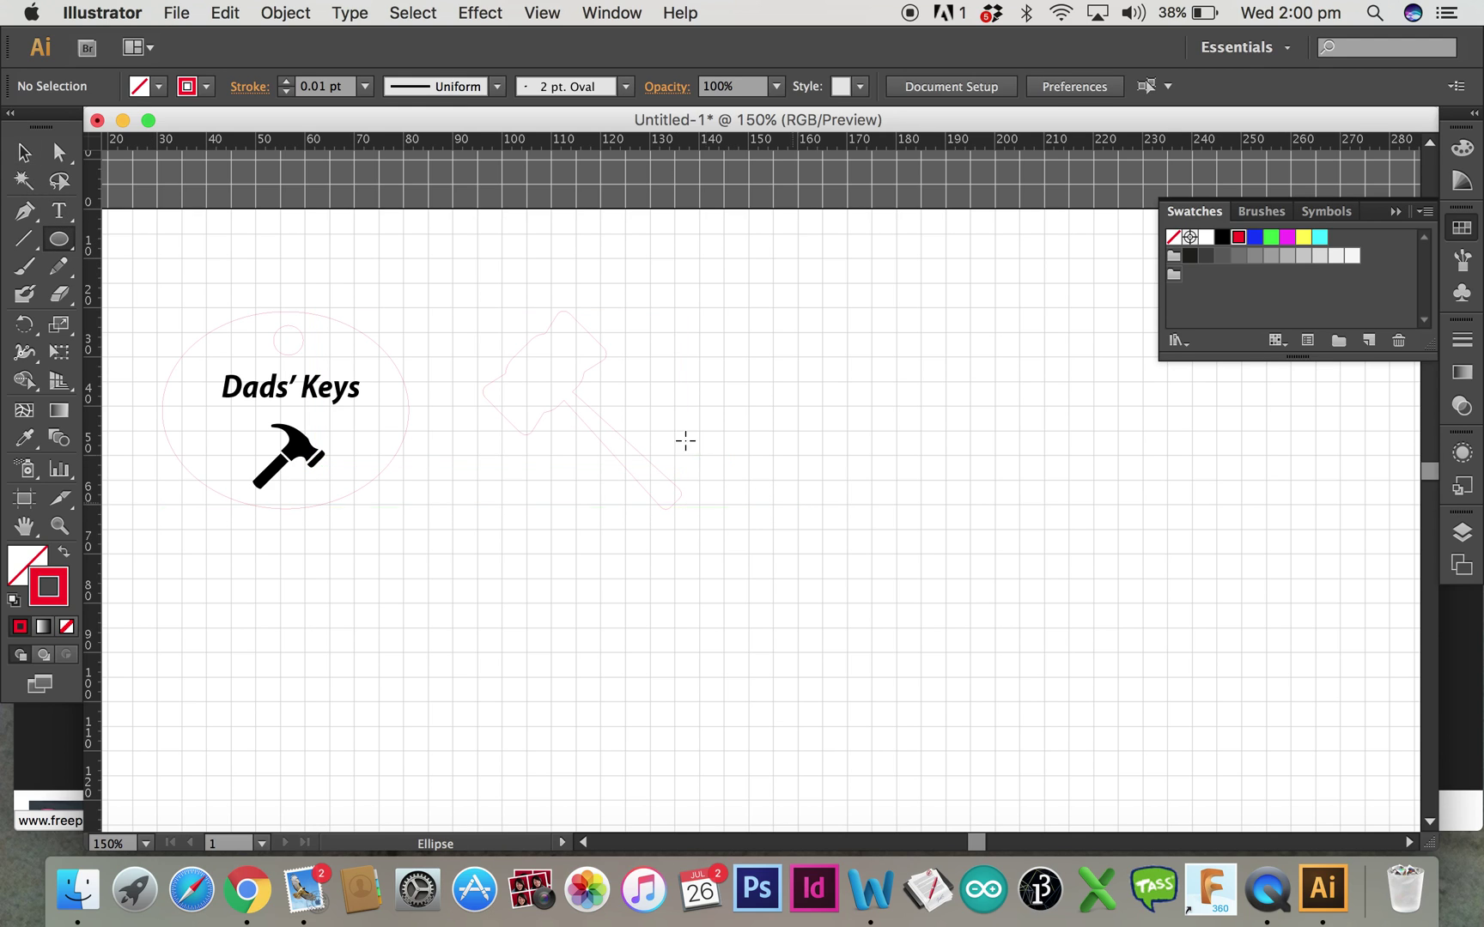
left_click(734, 437)
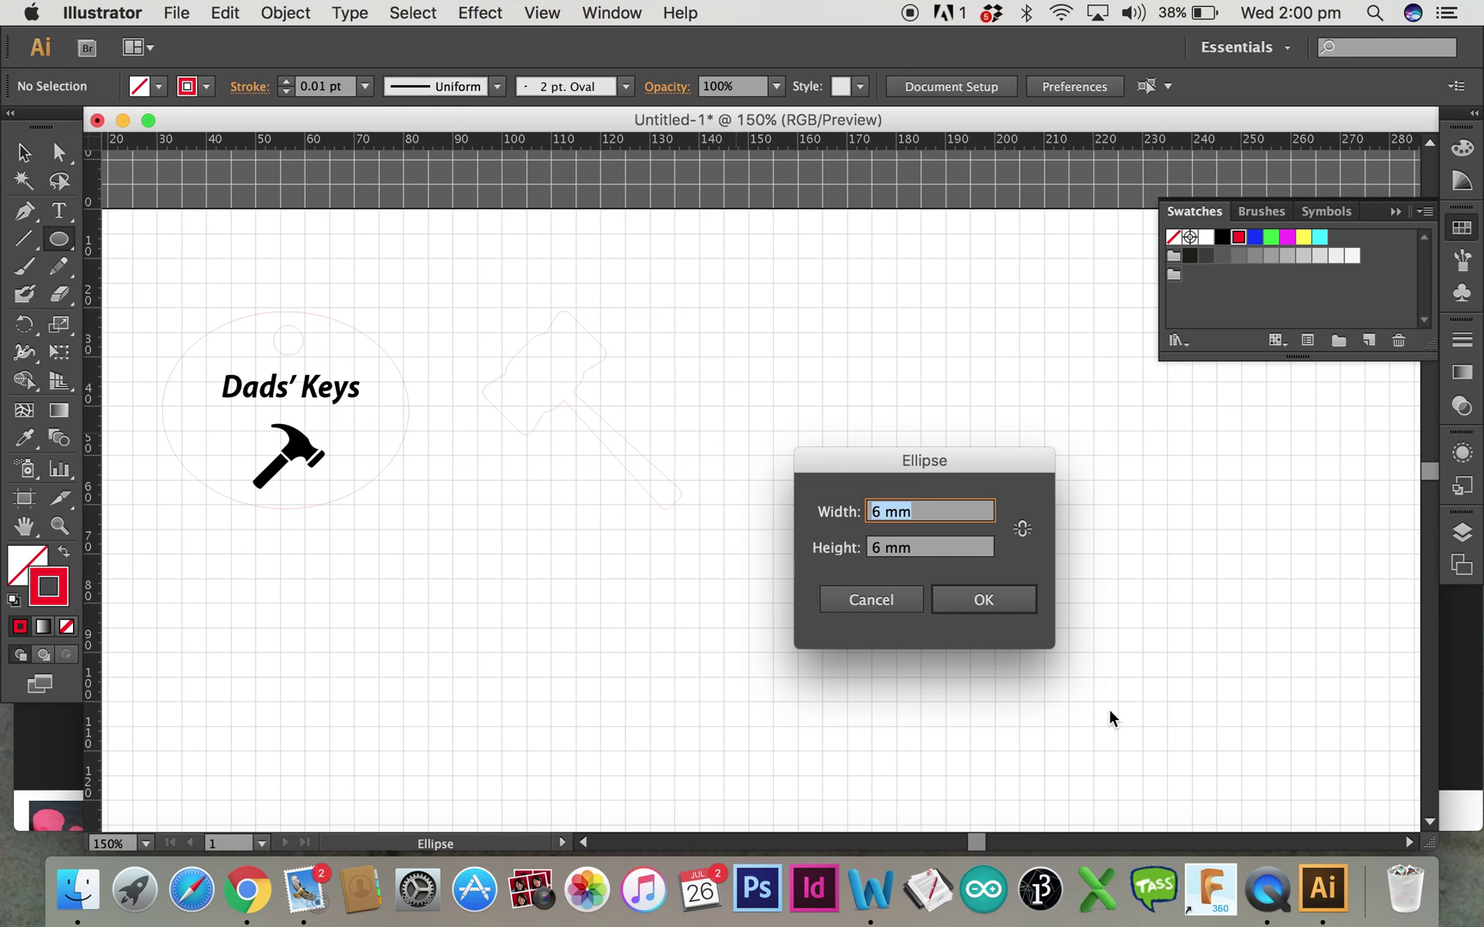
type("4")
left_click(880, 548)
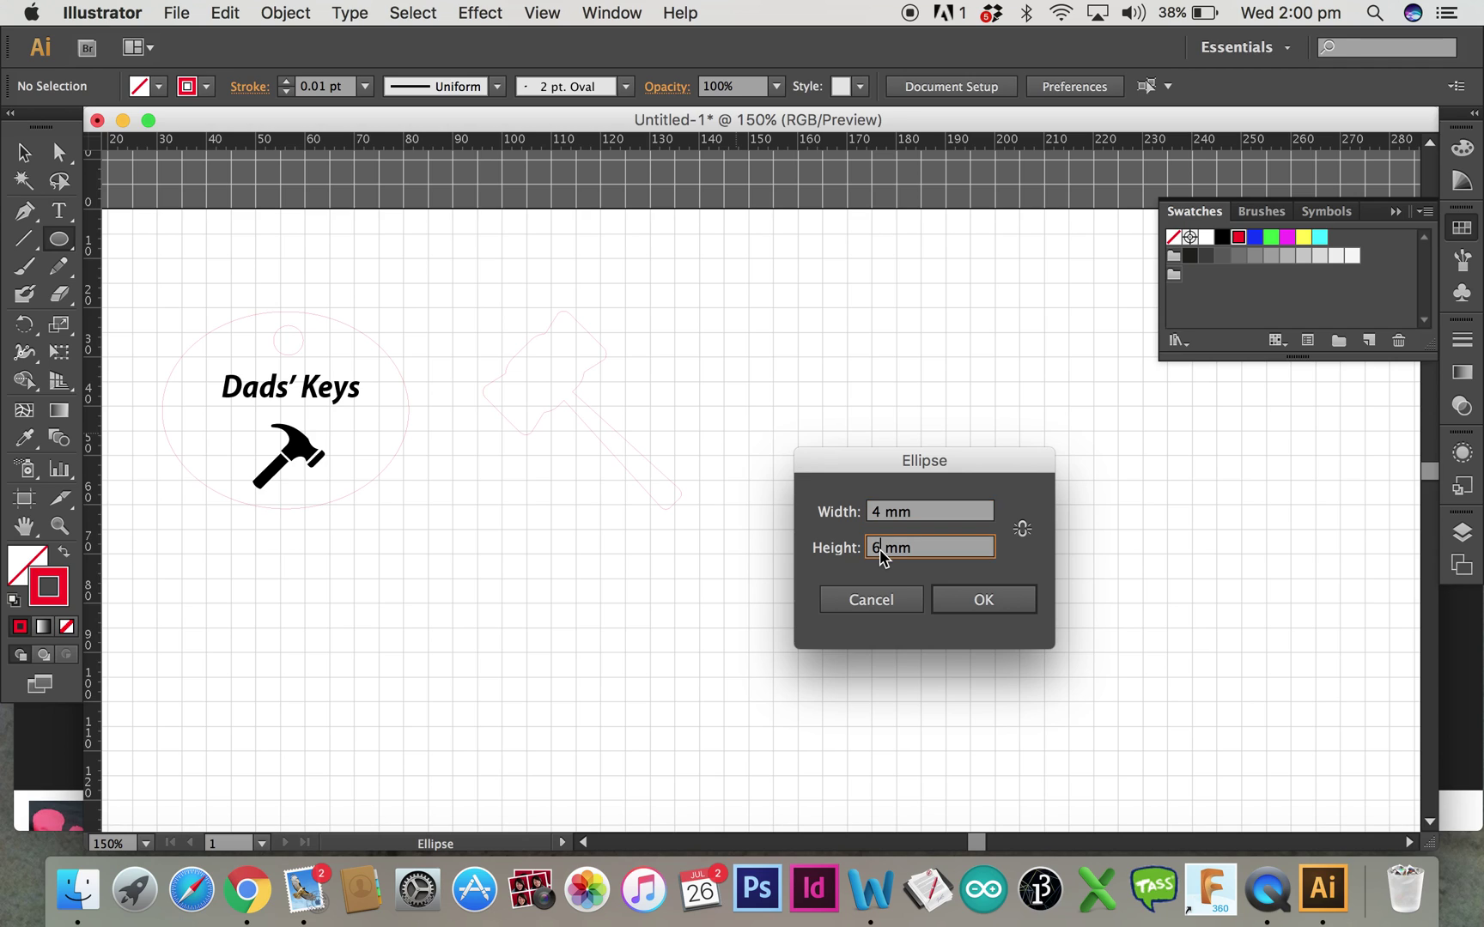
key("BackSpace")
type("4")
left_click(983, 601)
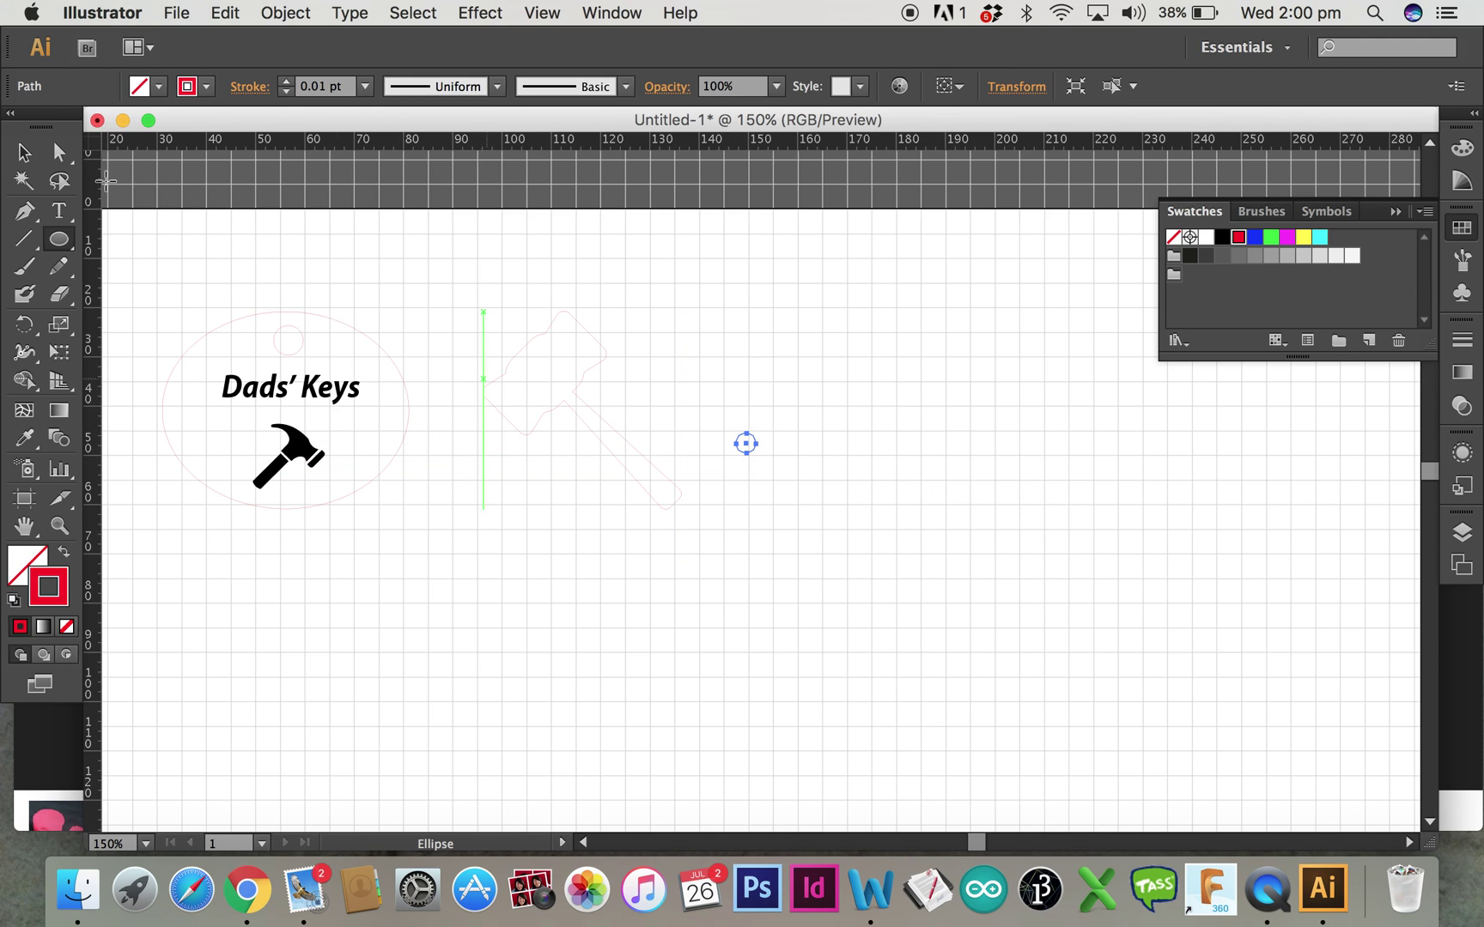
Scale up the hammer outline and drag the 4 mm circle into its handle end
left_click(23, 153)
left_click(558, 402)
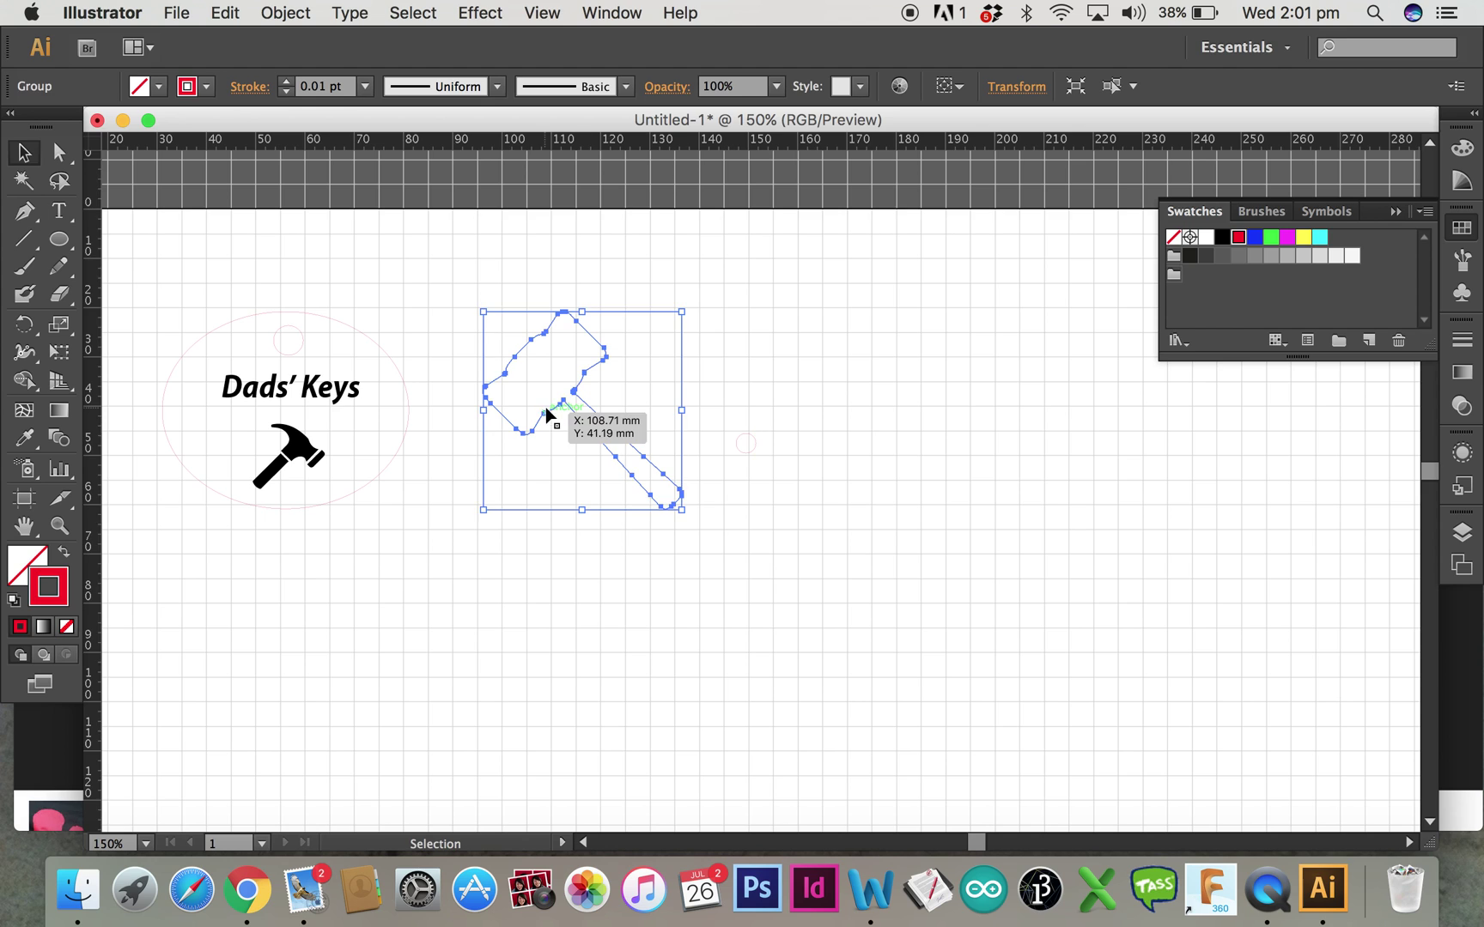
left_click_drag(484, 510, 424, 625)
left_click_drag(745, 440, 745, 448)
left_click_drag(694, 558, 660, 559)
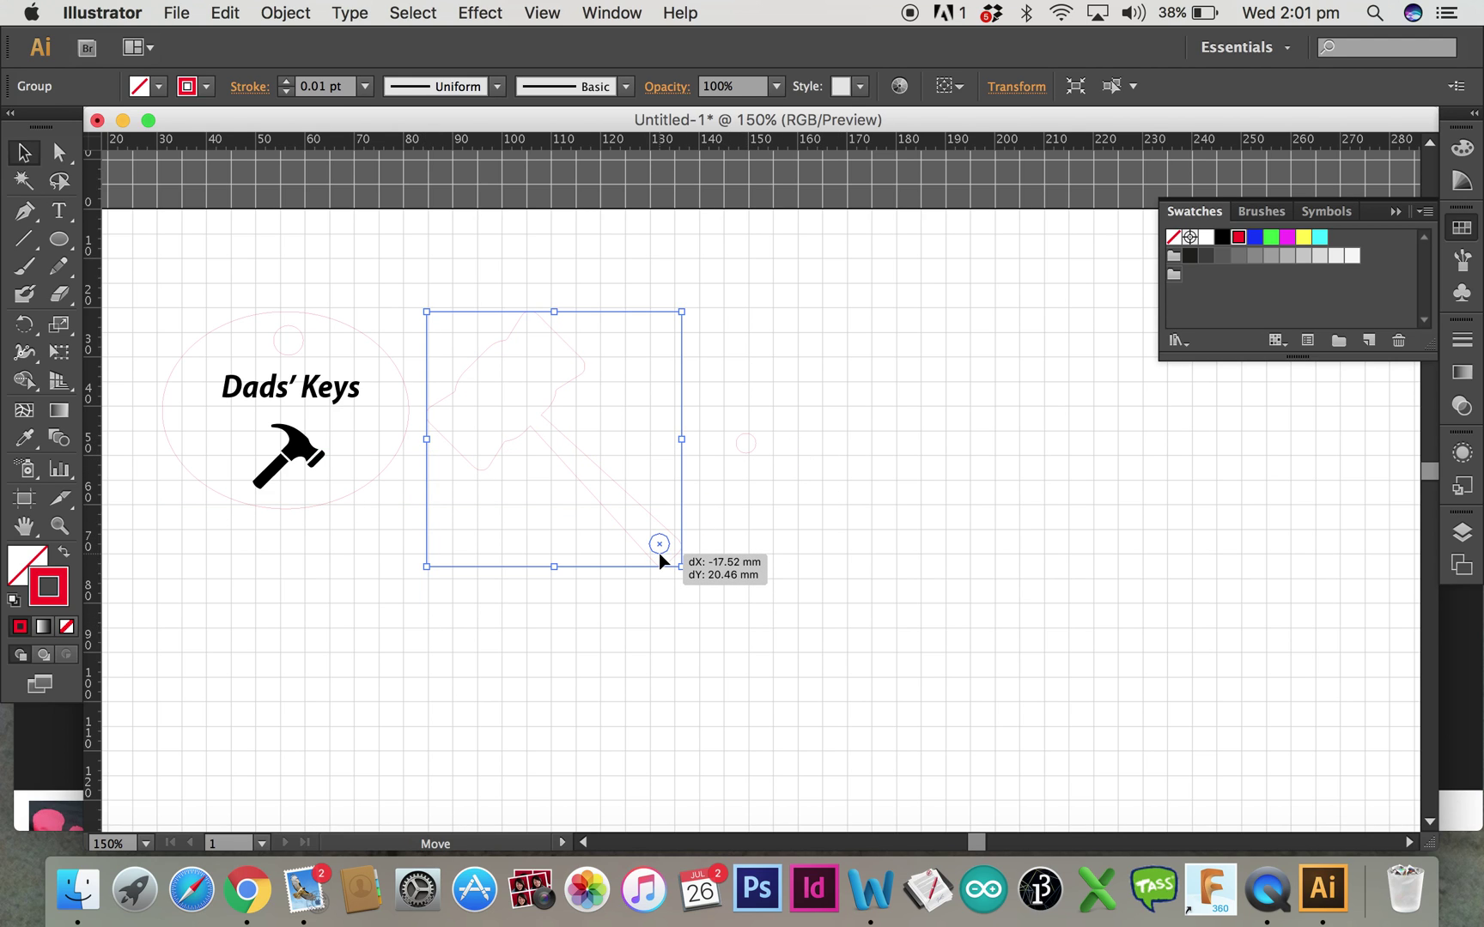
left_click_drag(660, 554, 659, 553)
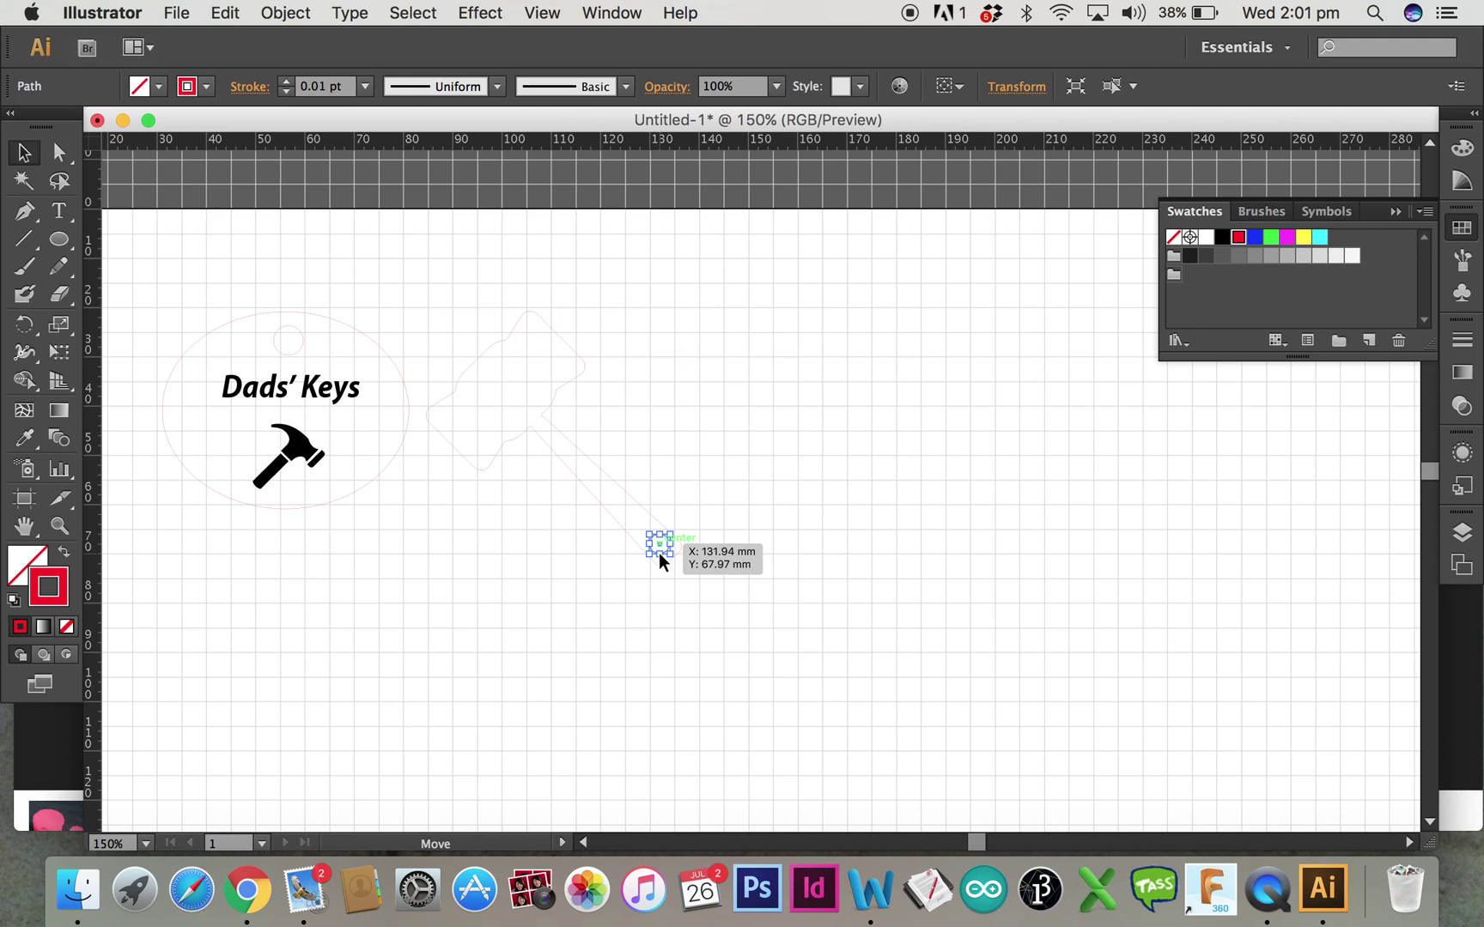
left_click(865, 501)
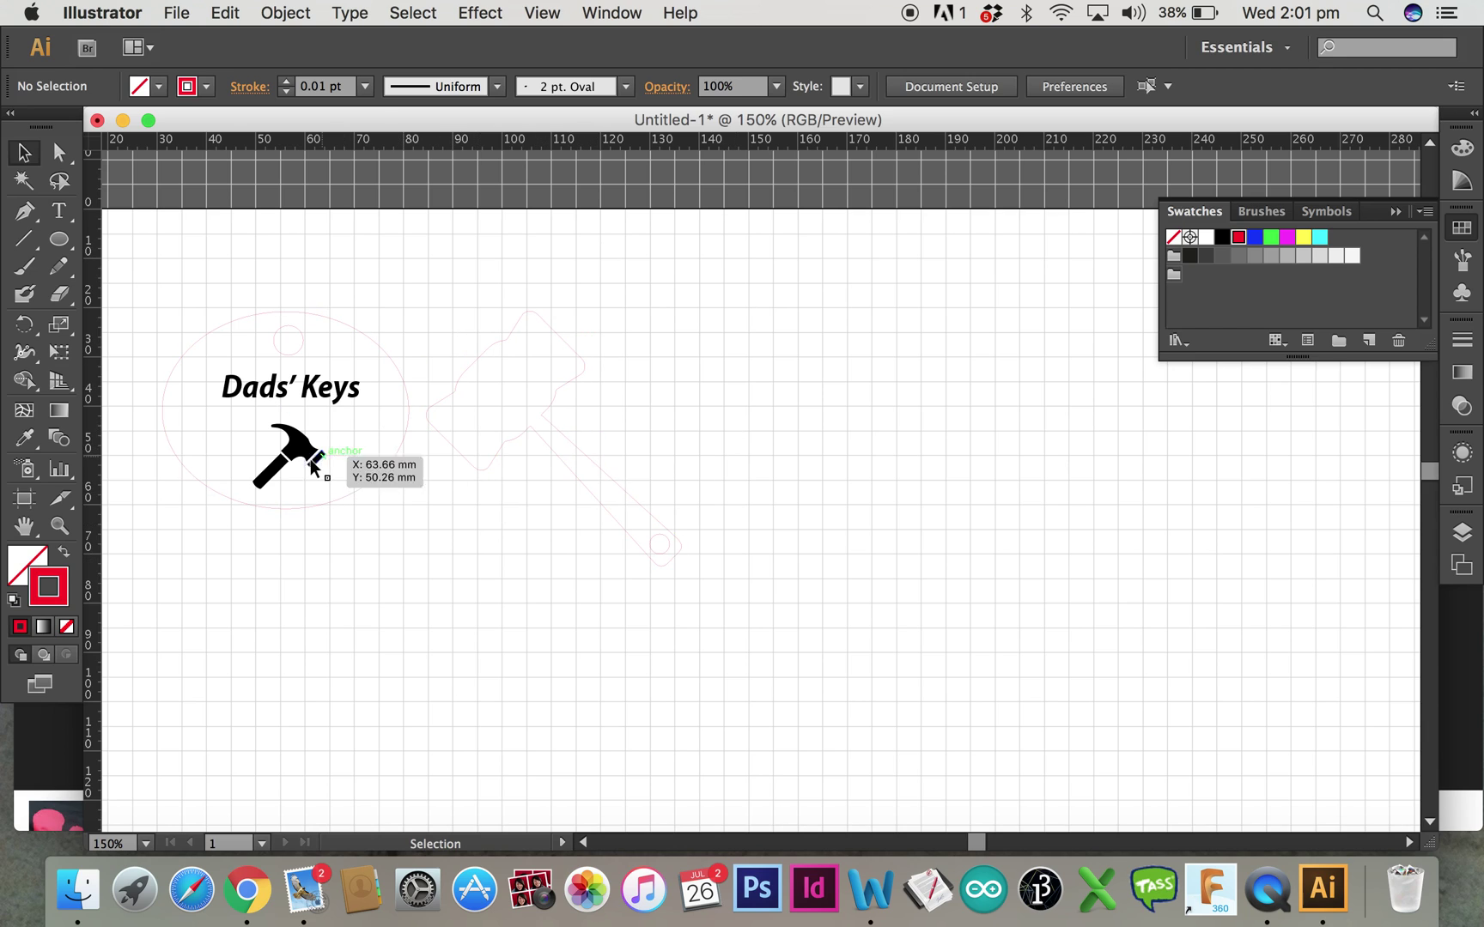
Duplicate the 'Dads' Keys' text, rotate the copy about 37°, and place it on the hammer head
left_click(199, 351)
left_click_drag(216, 359, 367, 409)
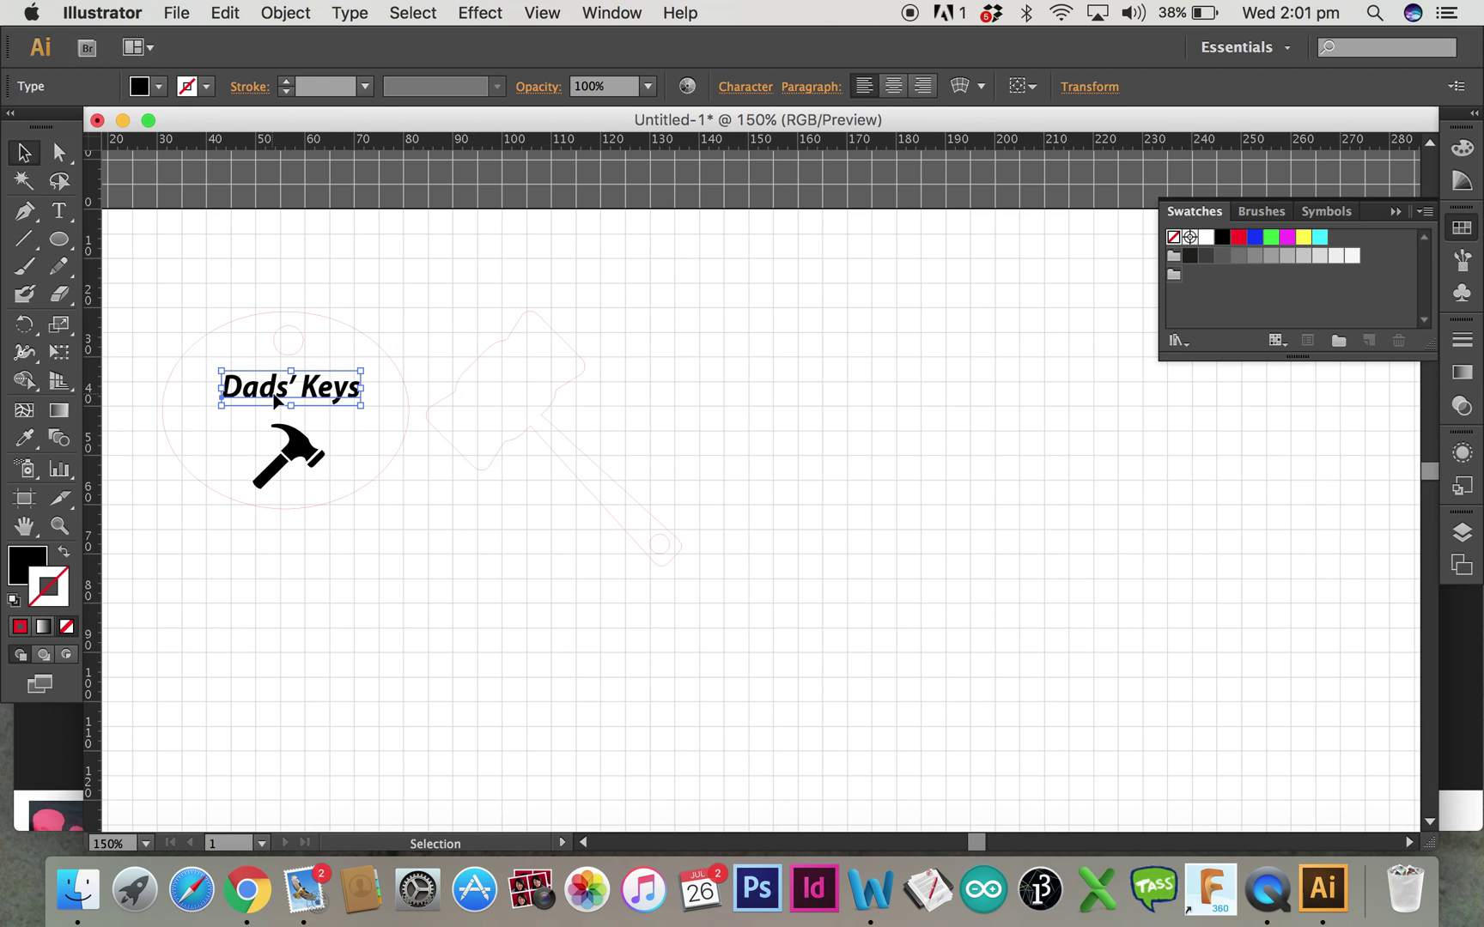
key("super+shift+a")
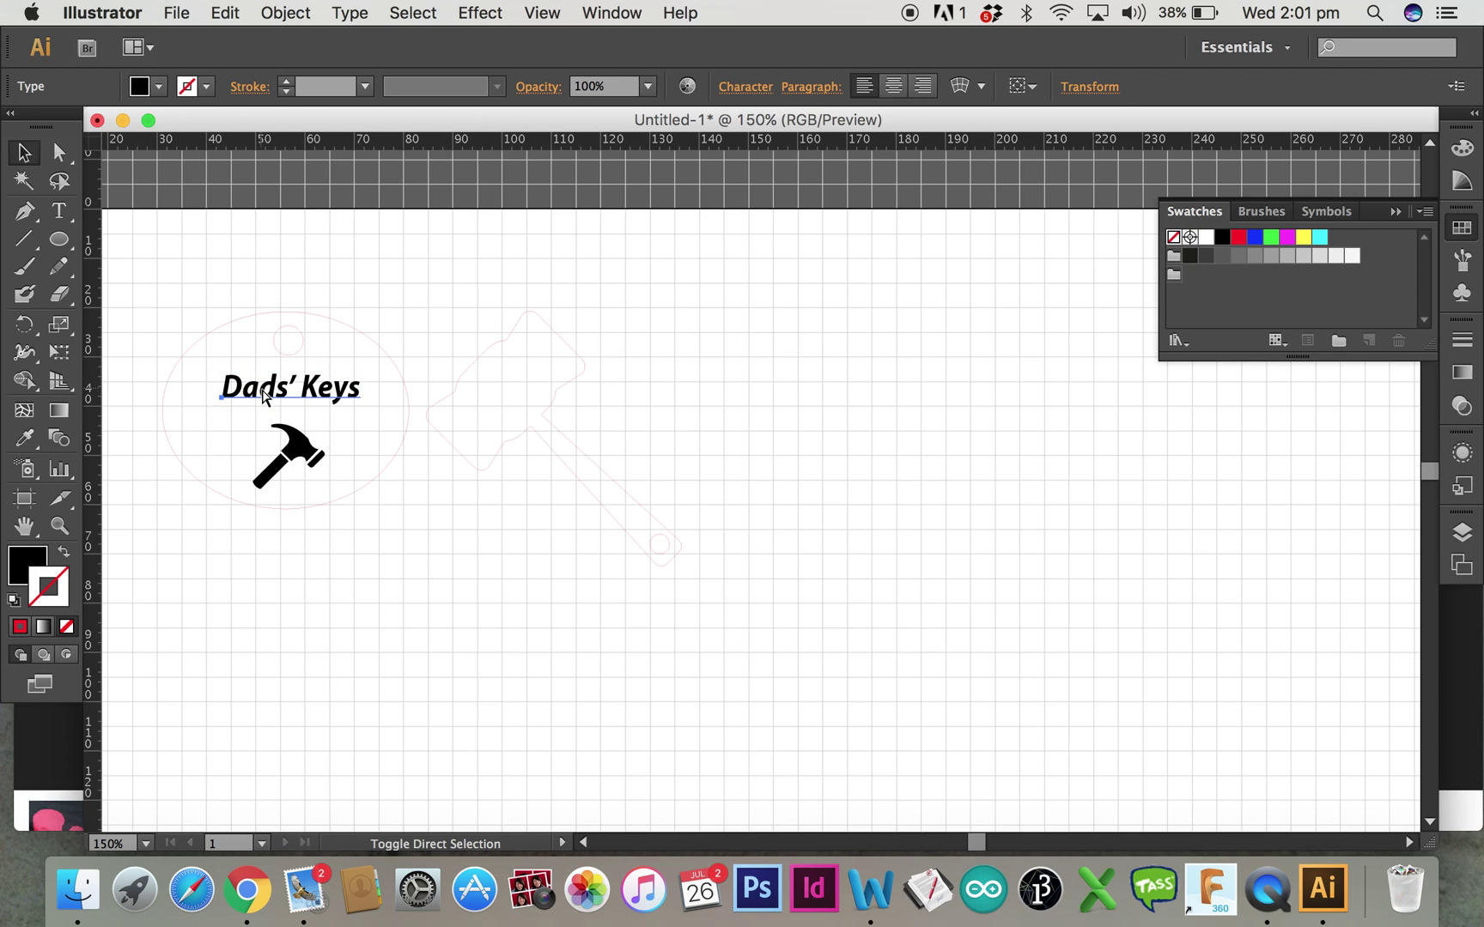
key("super+alt")
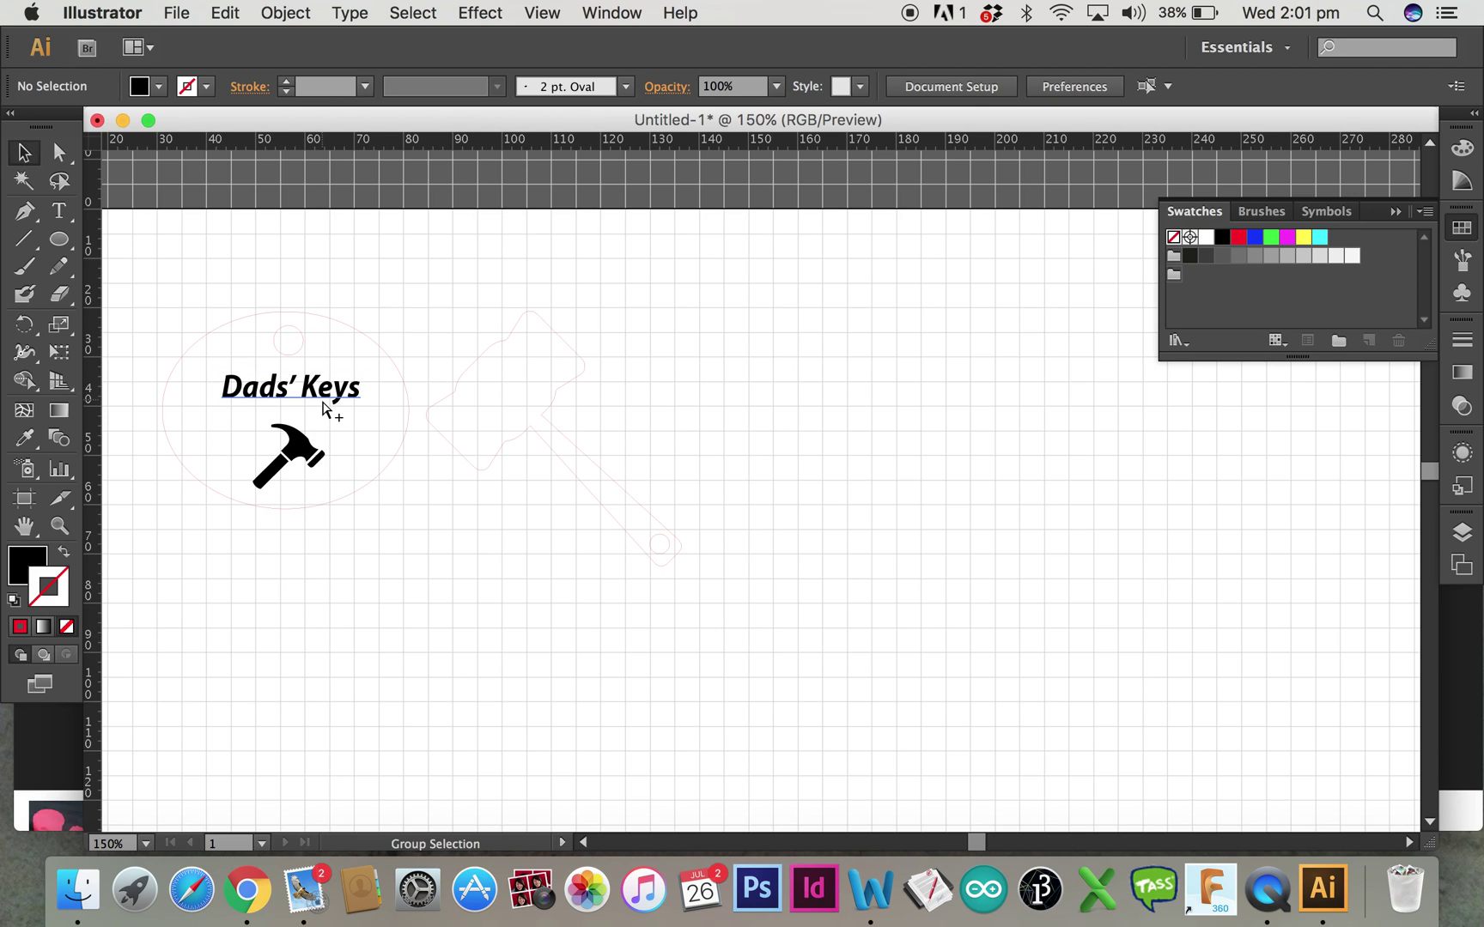
left_click_drag(277, 395, 696, 441)
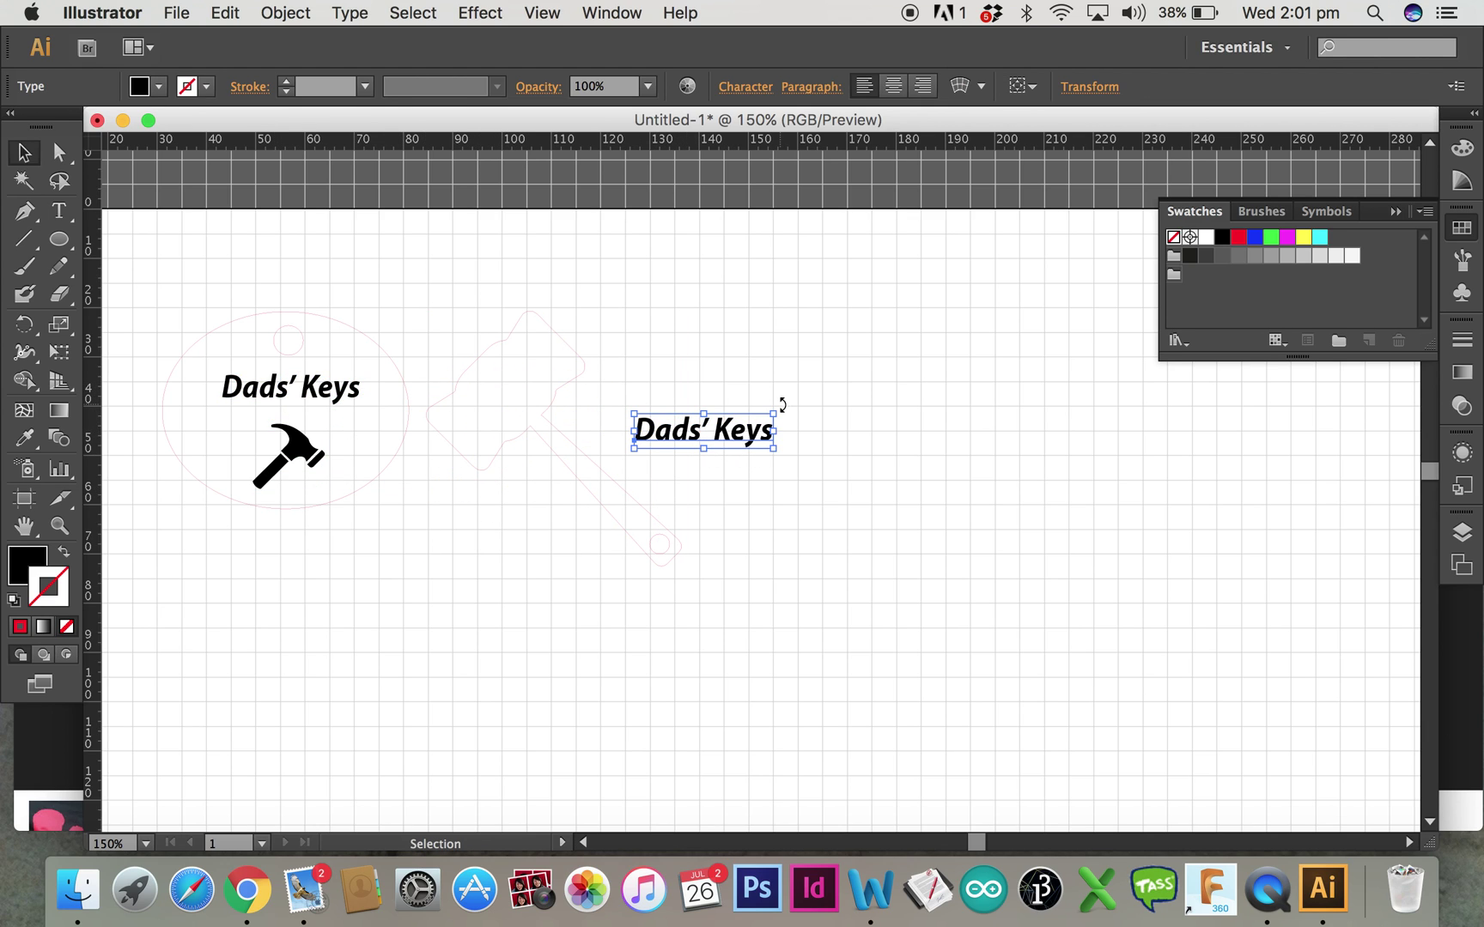
left_click_drag(782, 403, 522, 383)
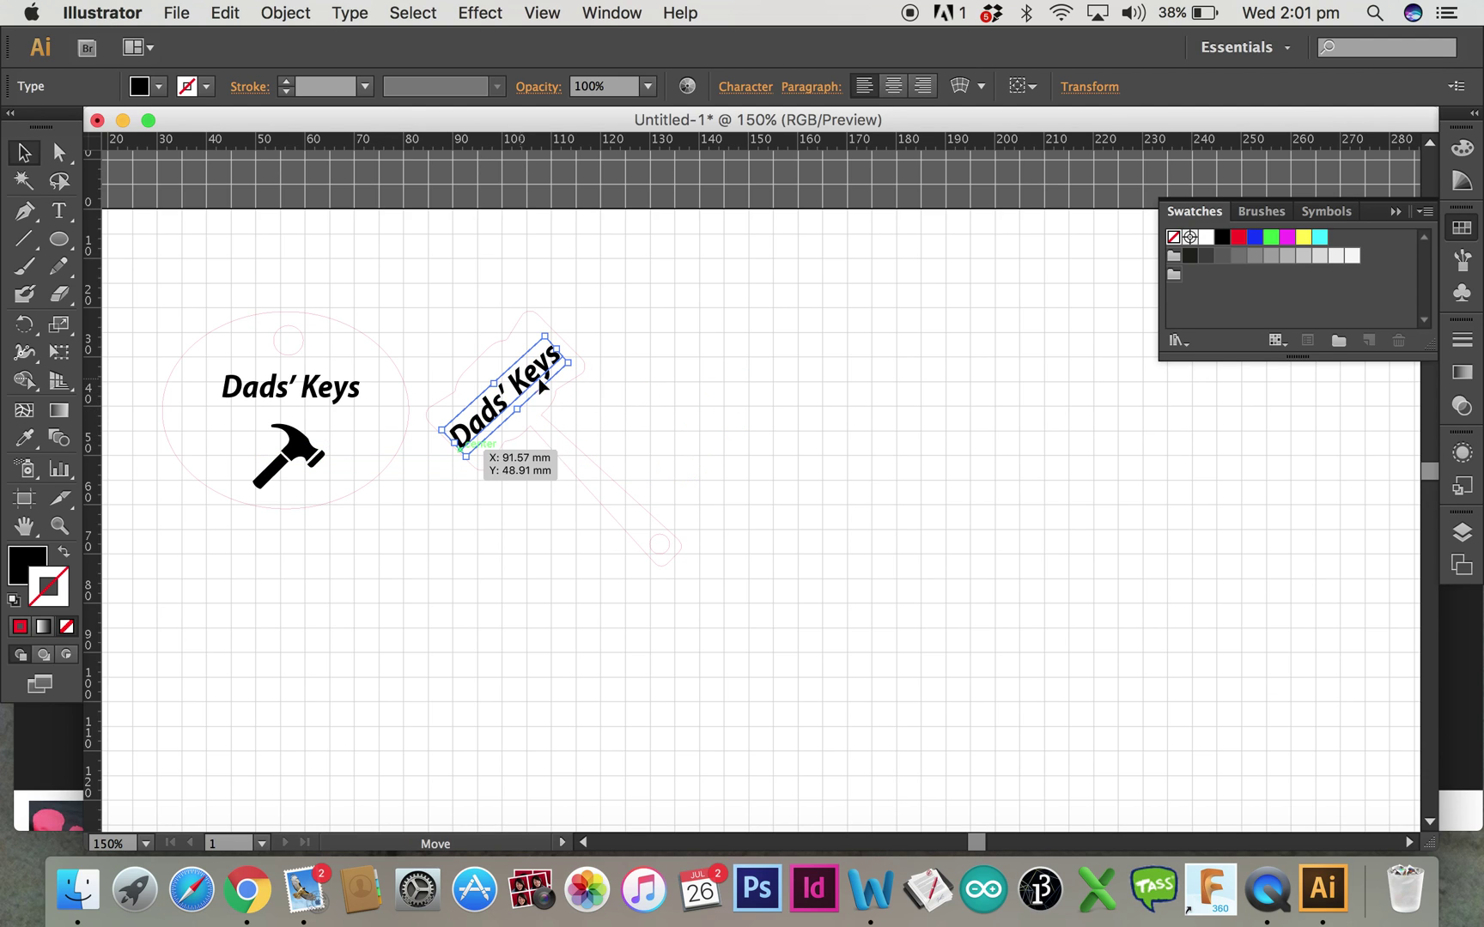
left_click(794, 423)
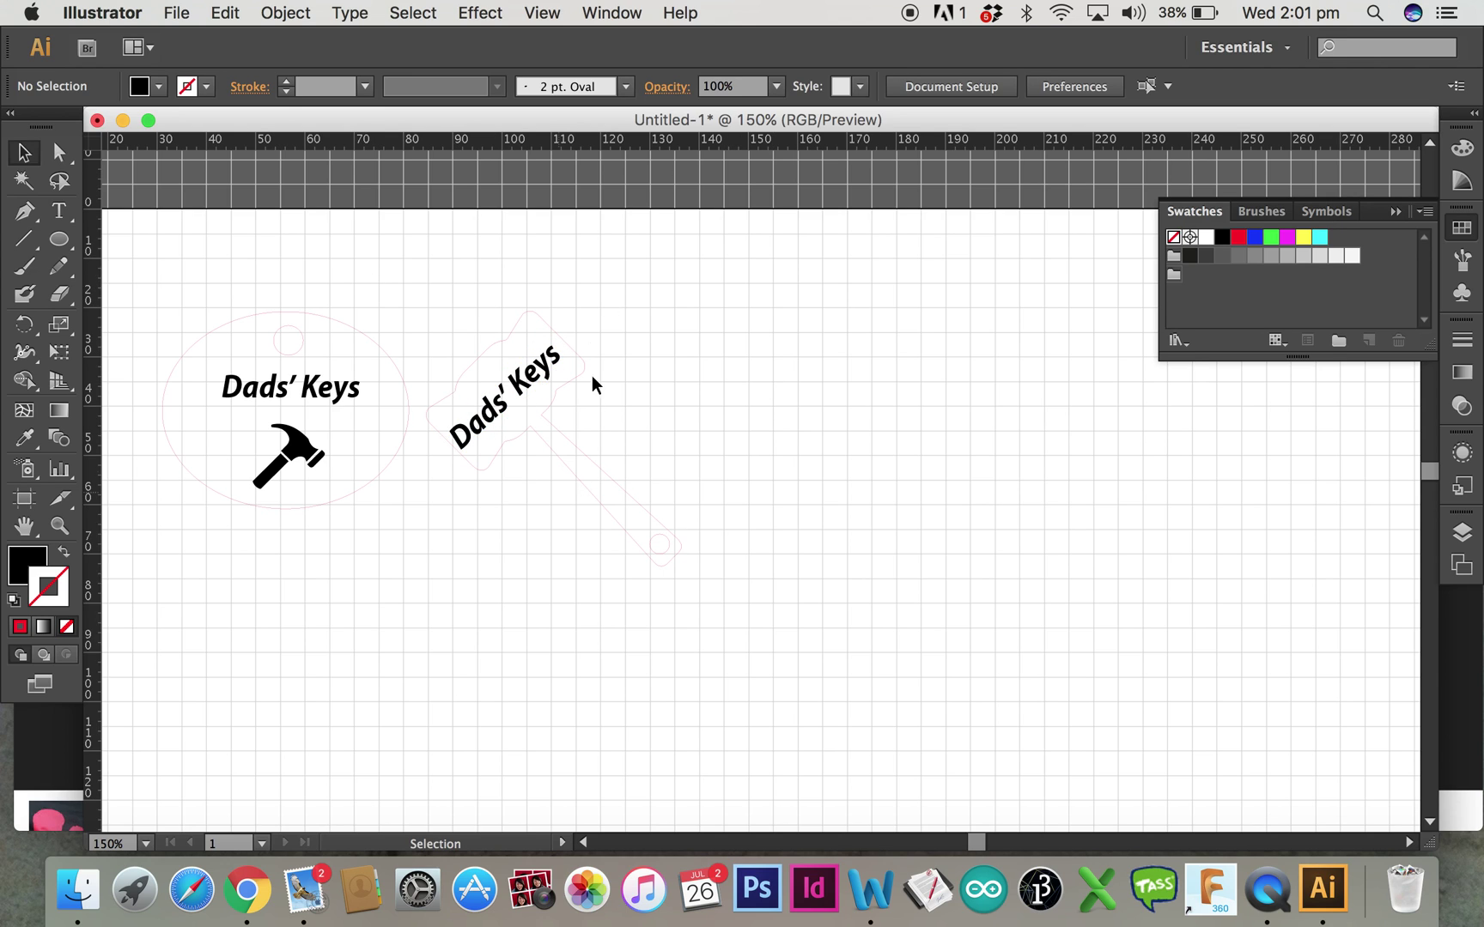